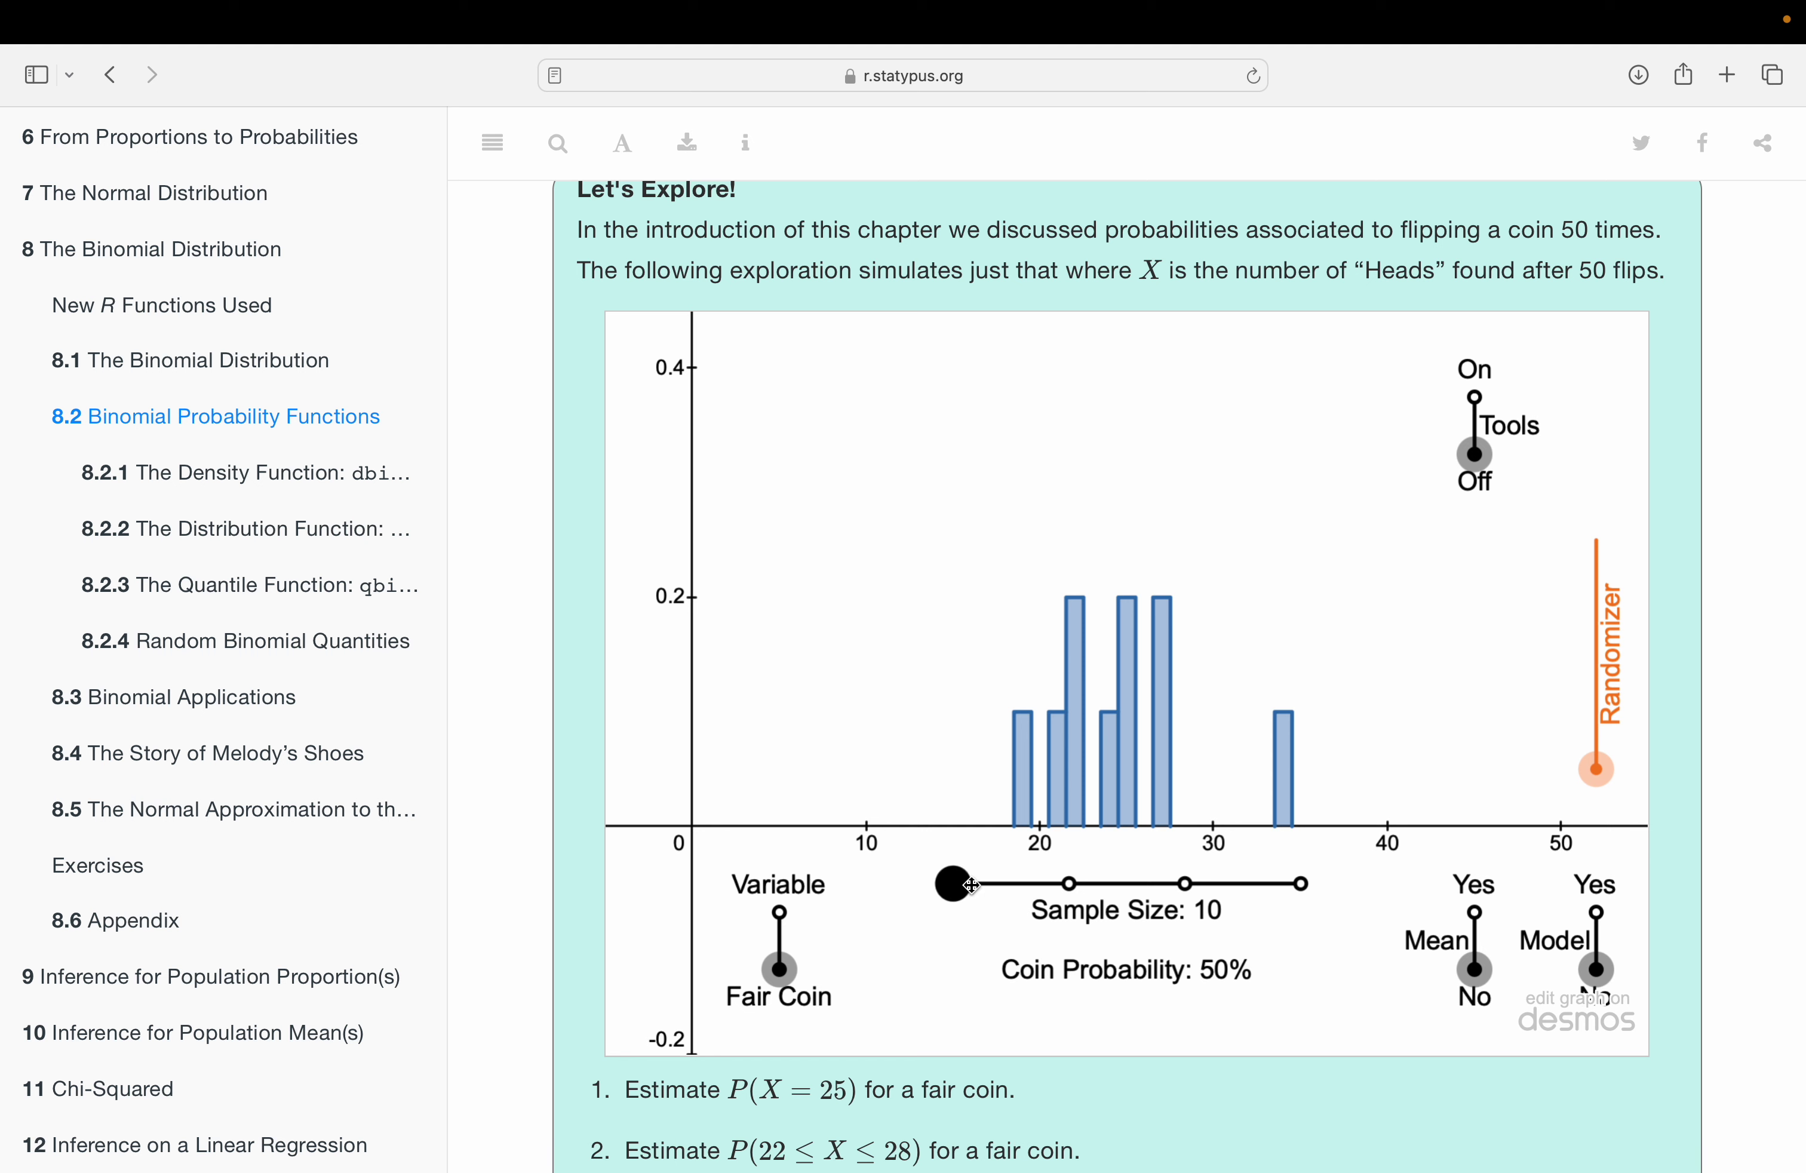
- Set the coin-flip simulation's sample size to 1000 and turn its Tools on
{"action": "left_click_drag", "start_coordinate": [1029, 886], "coordinate": [1185, 884]}
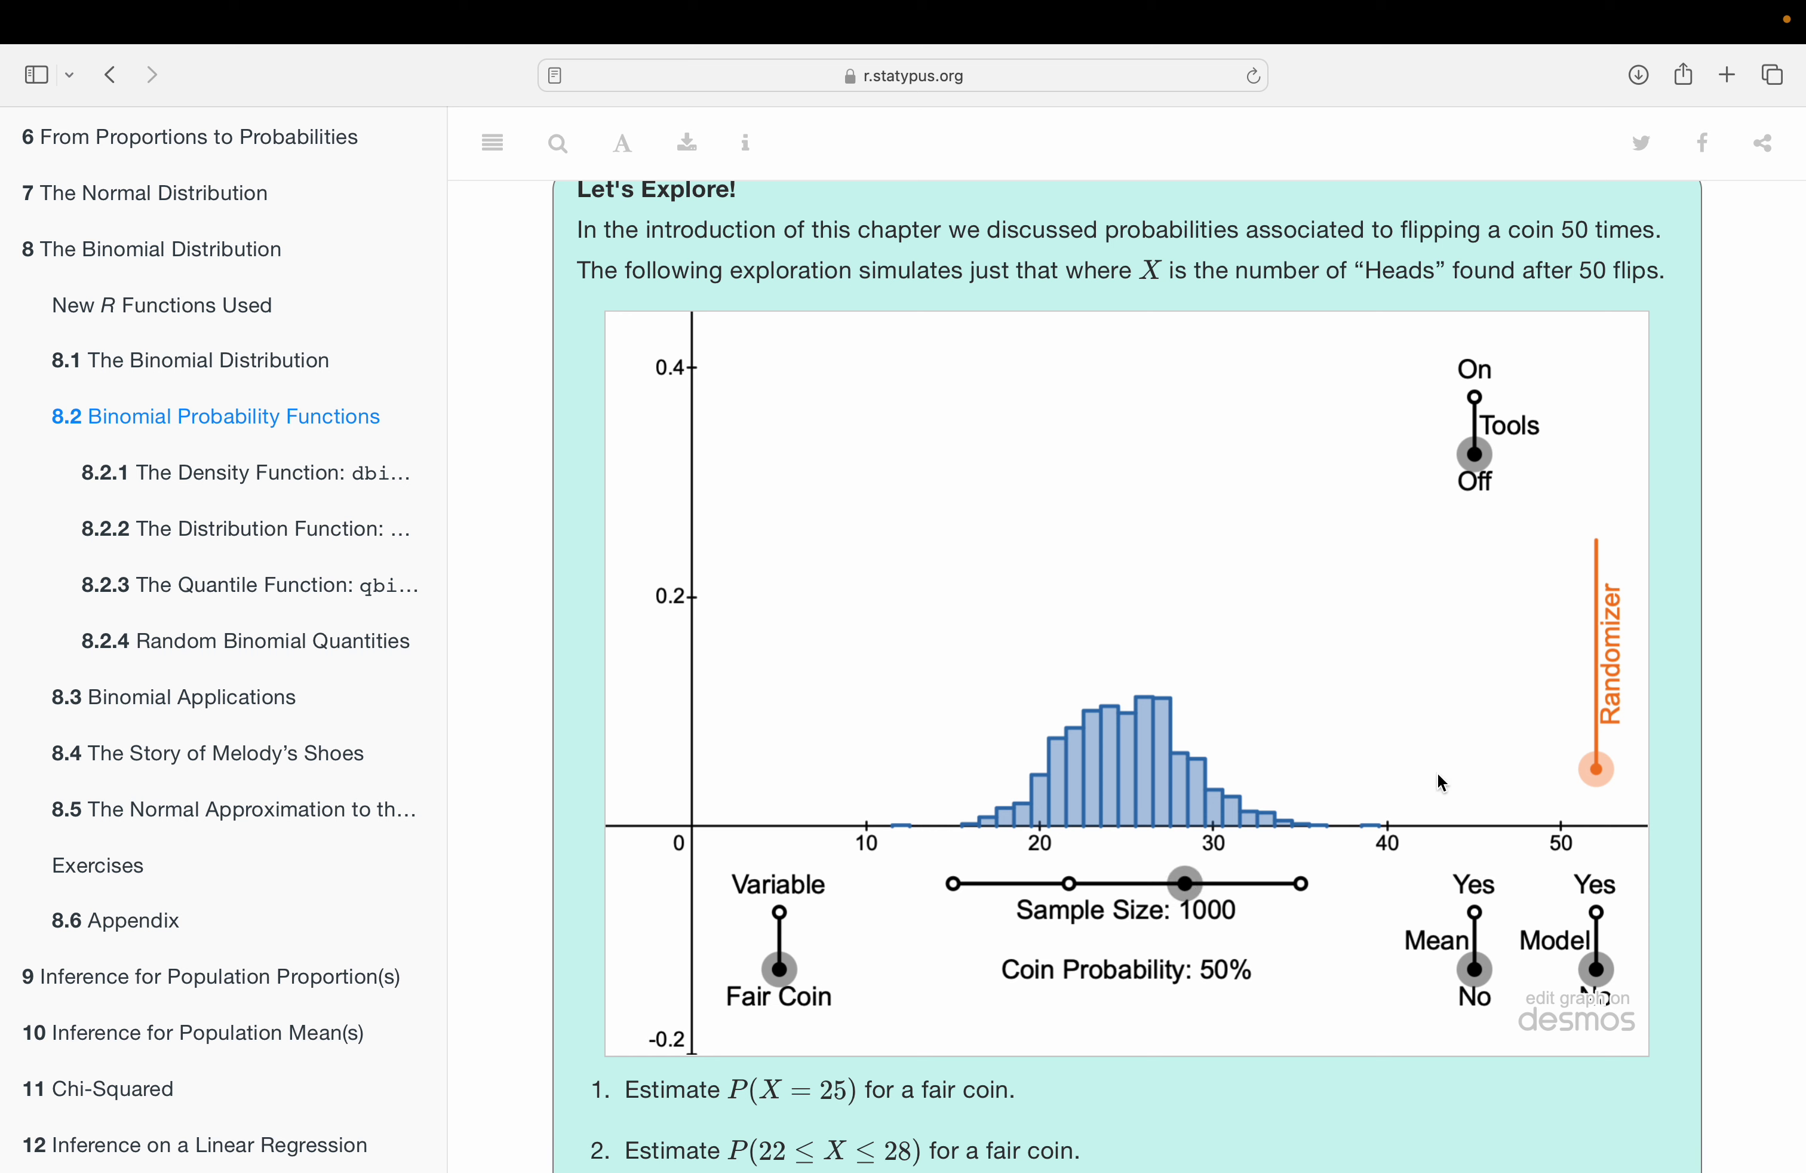
{"action": "left_click_drag", "start_coordinate": [1473, 466], "coordinate": [1474, 400]}
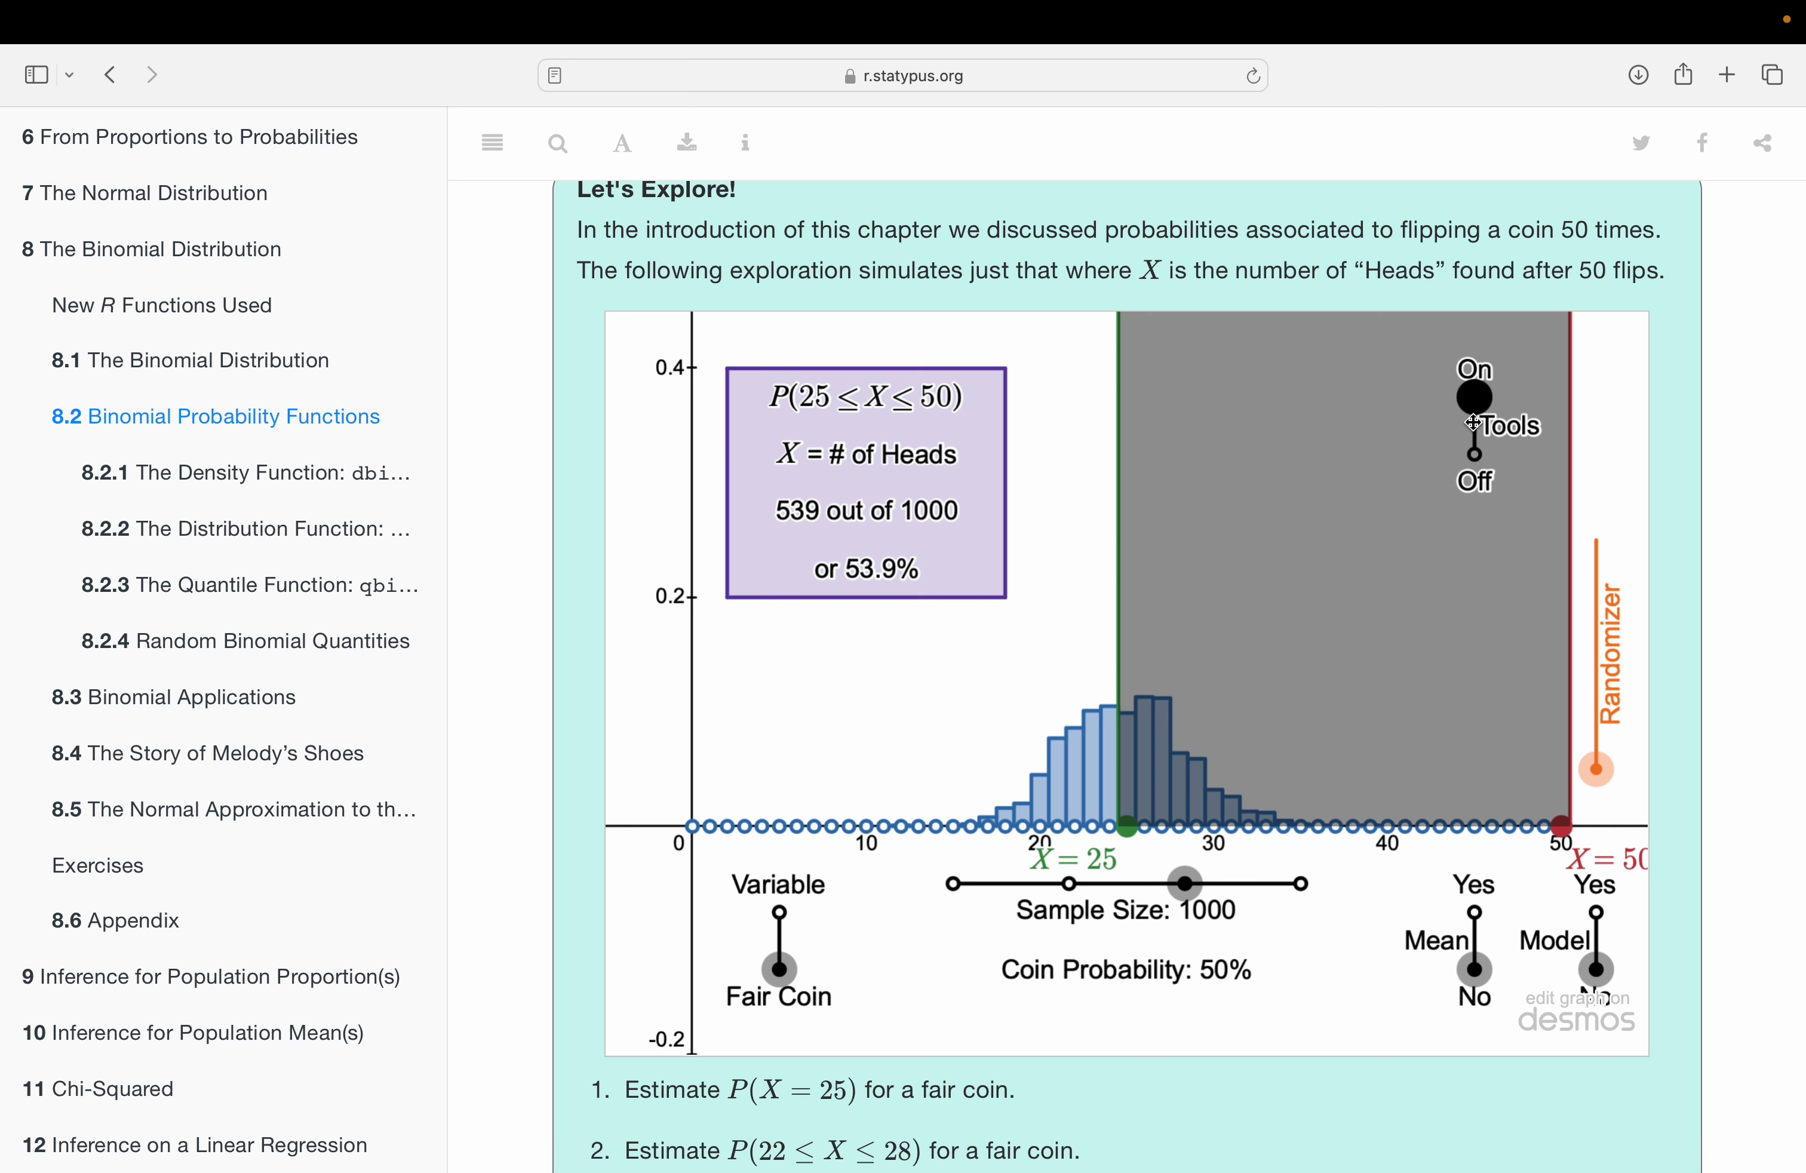
- Set the probability range to 19 ≤ X ≤ 23 and generate a new random sample with the Randomizer
{"action": "left_click_drag", "start_coordinate": [1525, 826], "coordinate": [1266, 826]}
{"action": "left_click_drag", "start_coordinate": [1127, 828], "coordinate": [1022, 826]}
{"action": "left_click_drag", "start_coordinate": [1275, 829], "coordinate": [1106, 841]}
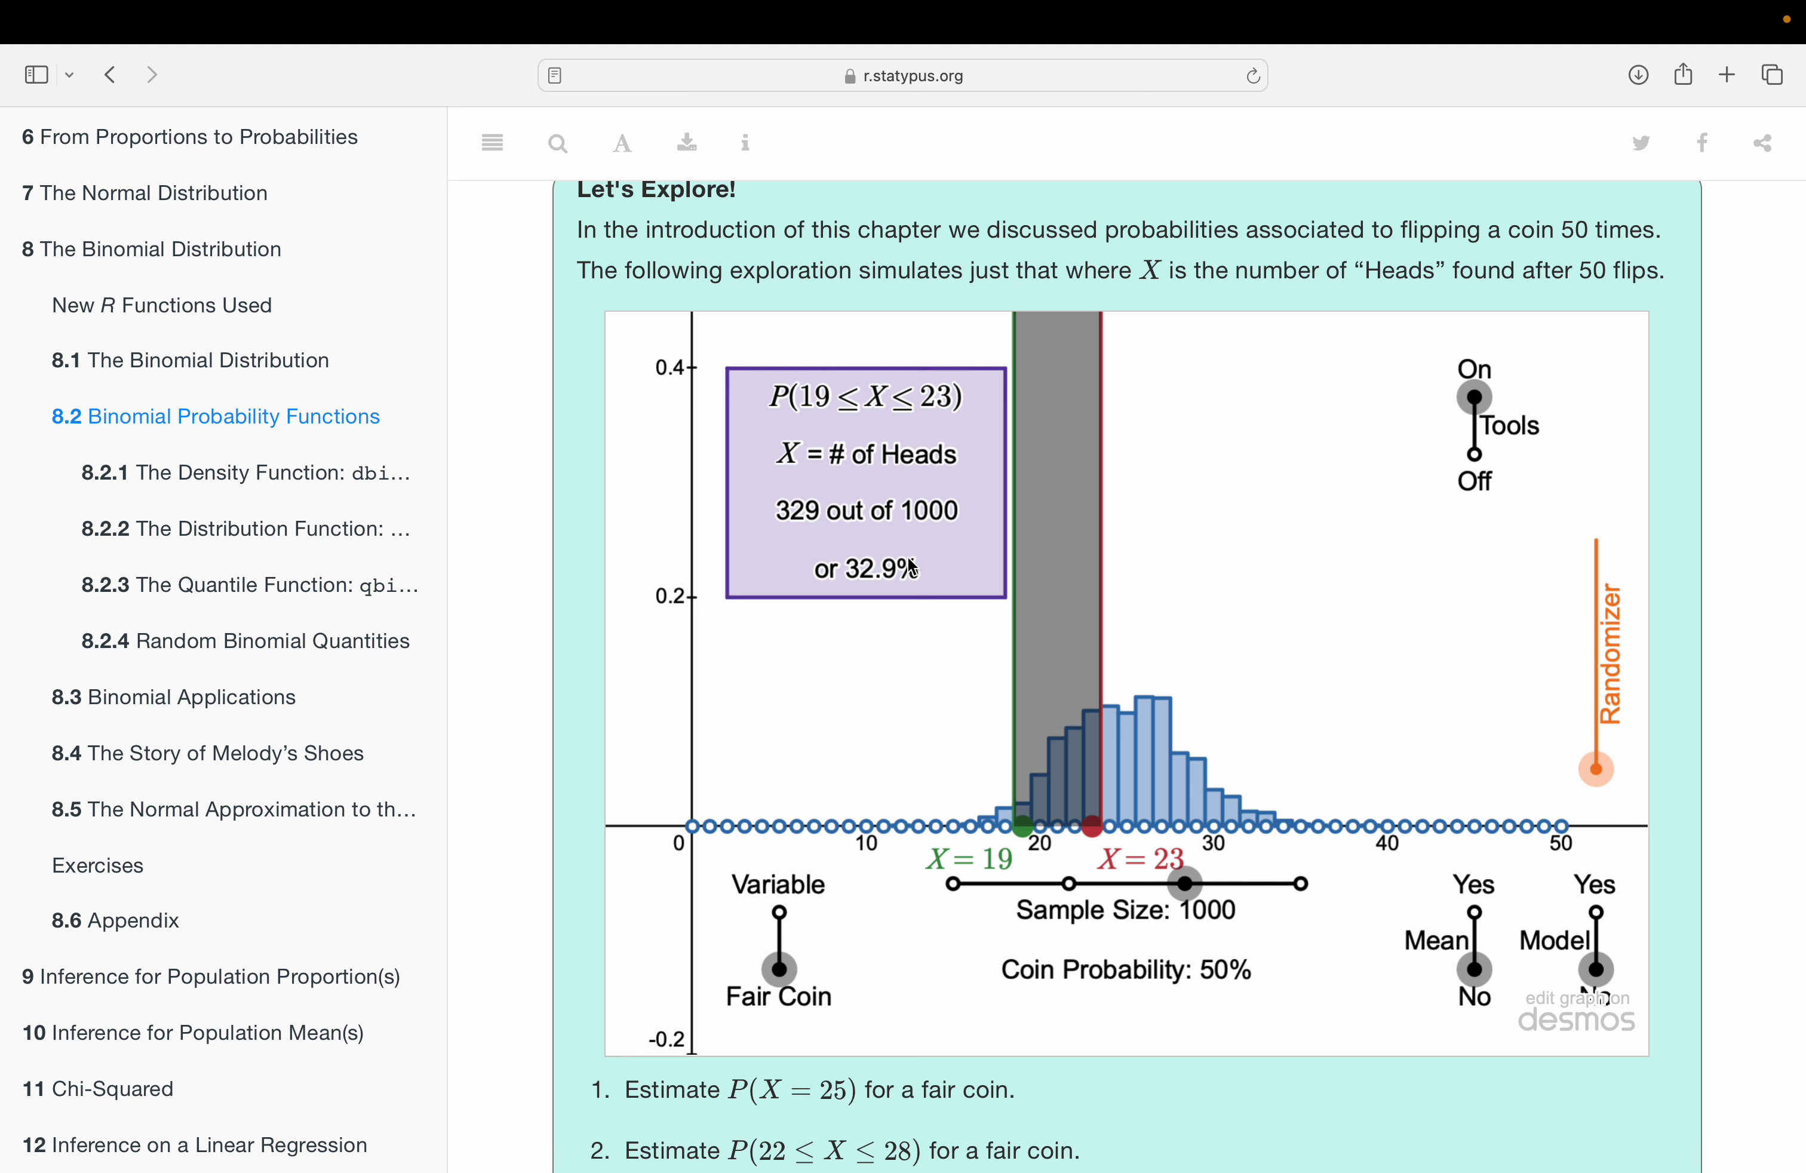
{"action": "left_click_drag", "start_coordinate": [1598, 768], "coordinate": [1606, 632]}
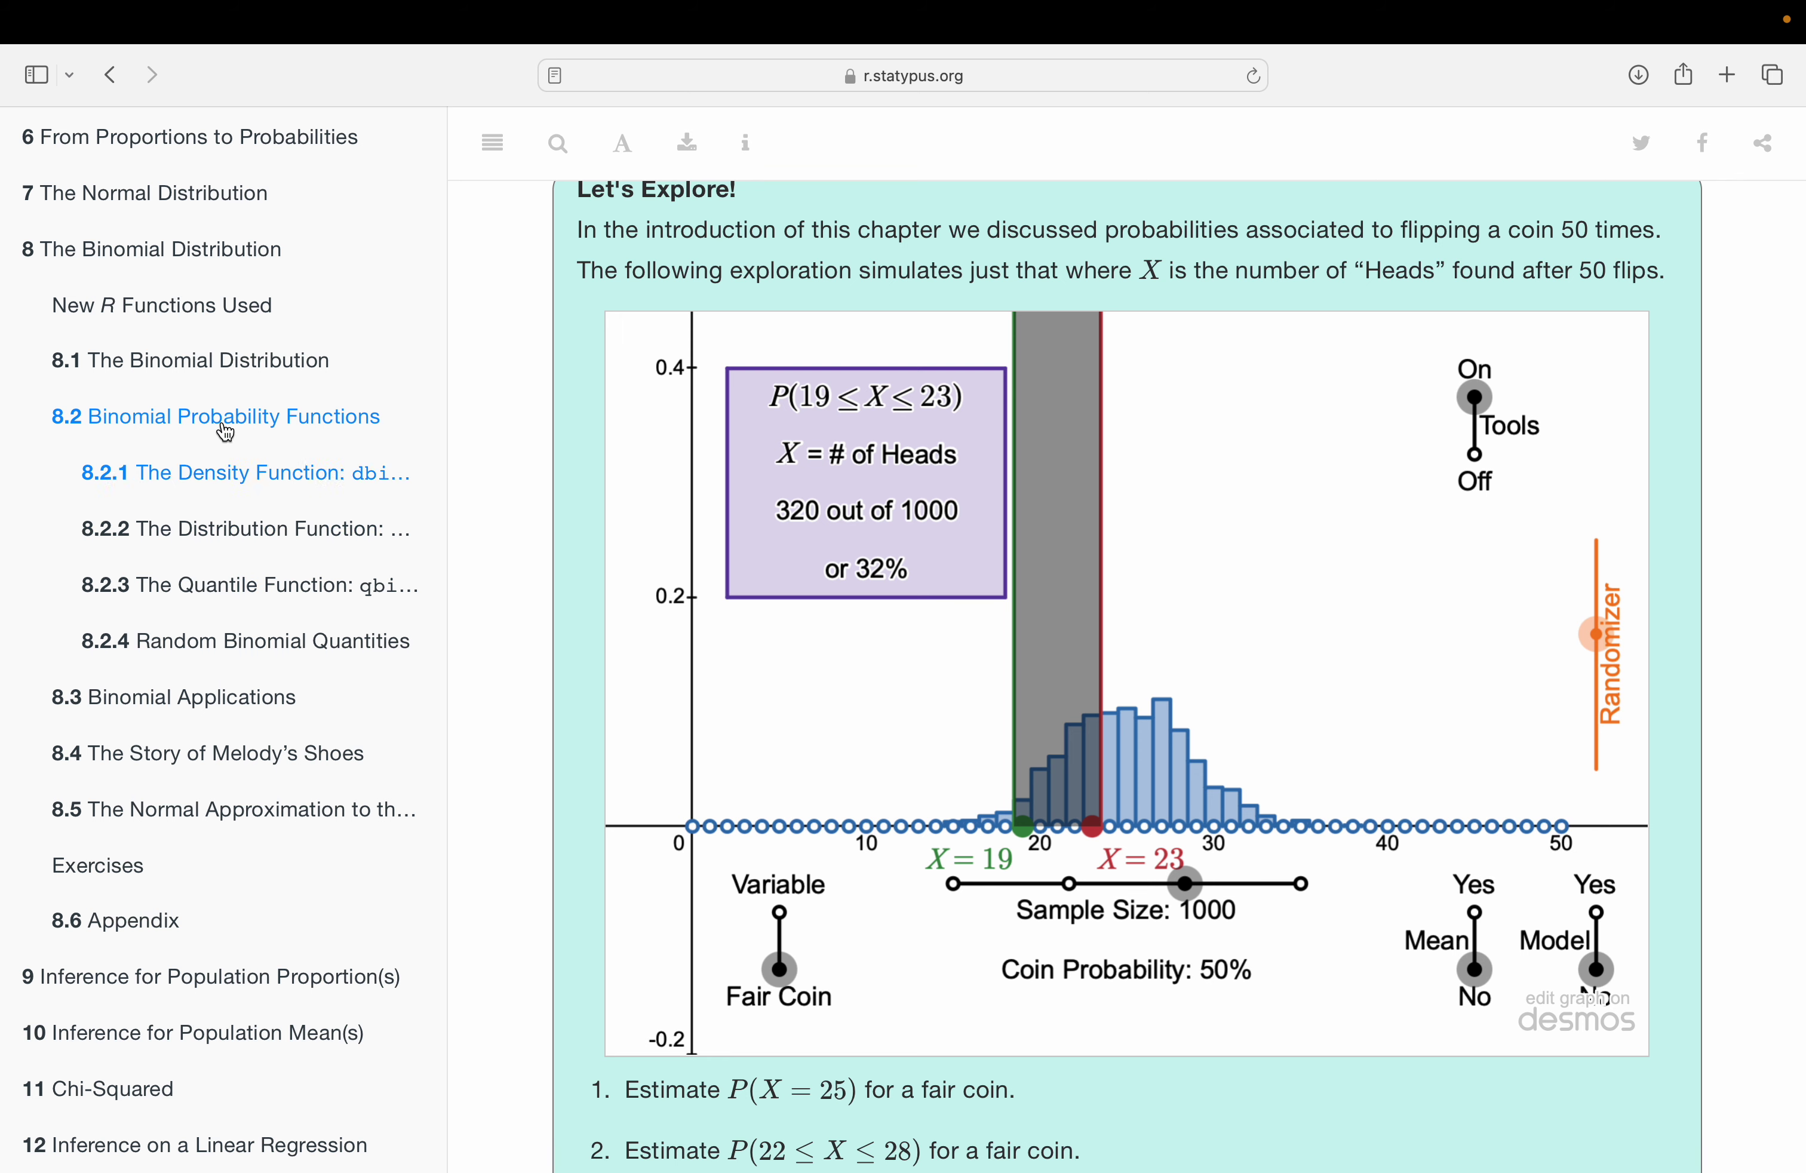
- Open section 6.1, Proportion or Probability?, in Chapter 6 of the online textbook
{"action": "scroll", "coordinate": [238, 409], "scroll_direction": "up", "scroll_amount": 2}
{"action": "scroll", "coordinate": [238, 409], "scroll_direction": "up", "scroll_amount": 1}
{"action": "left_click", "coordinate": [228, 263]}
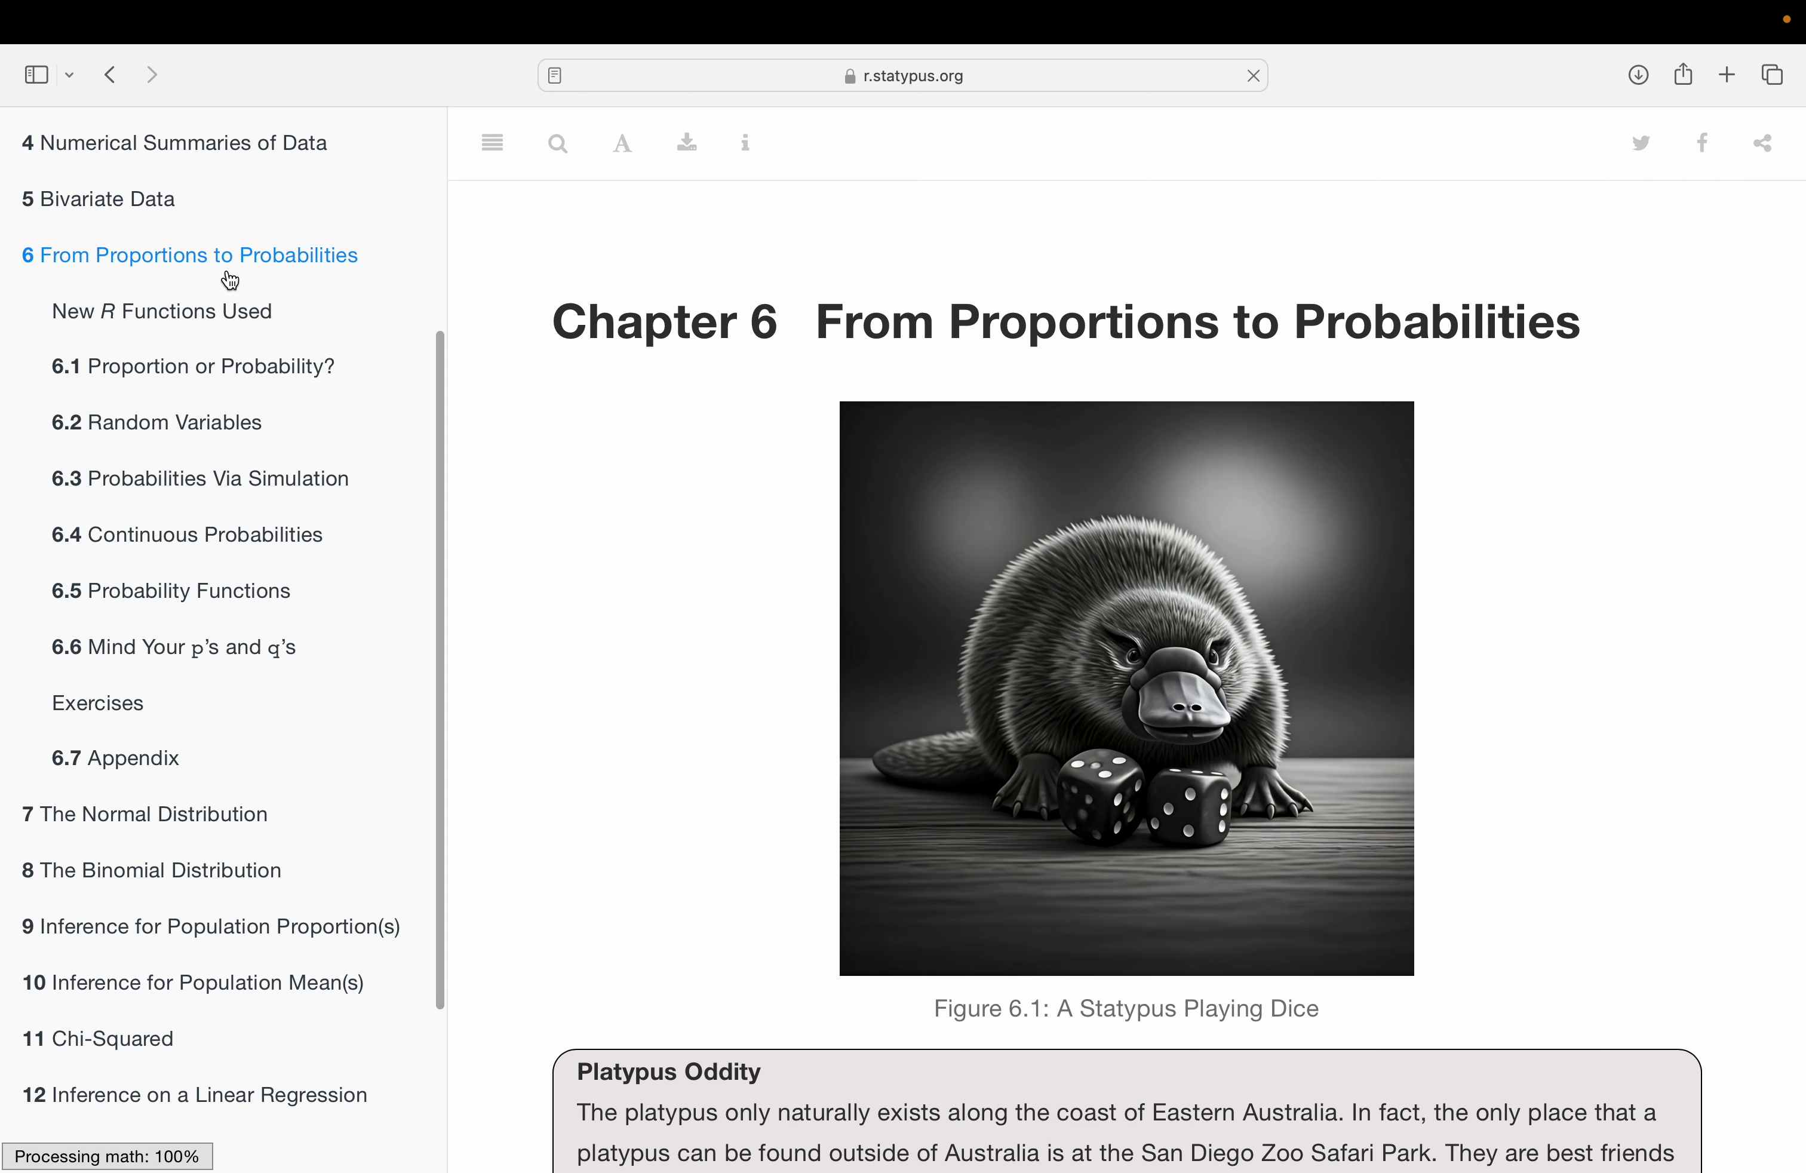
{"action": "left_click", "coordinate": [207, 379]}
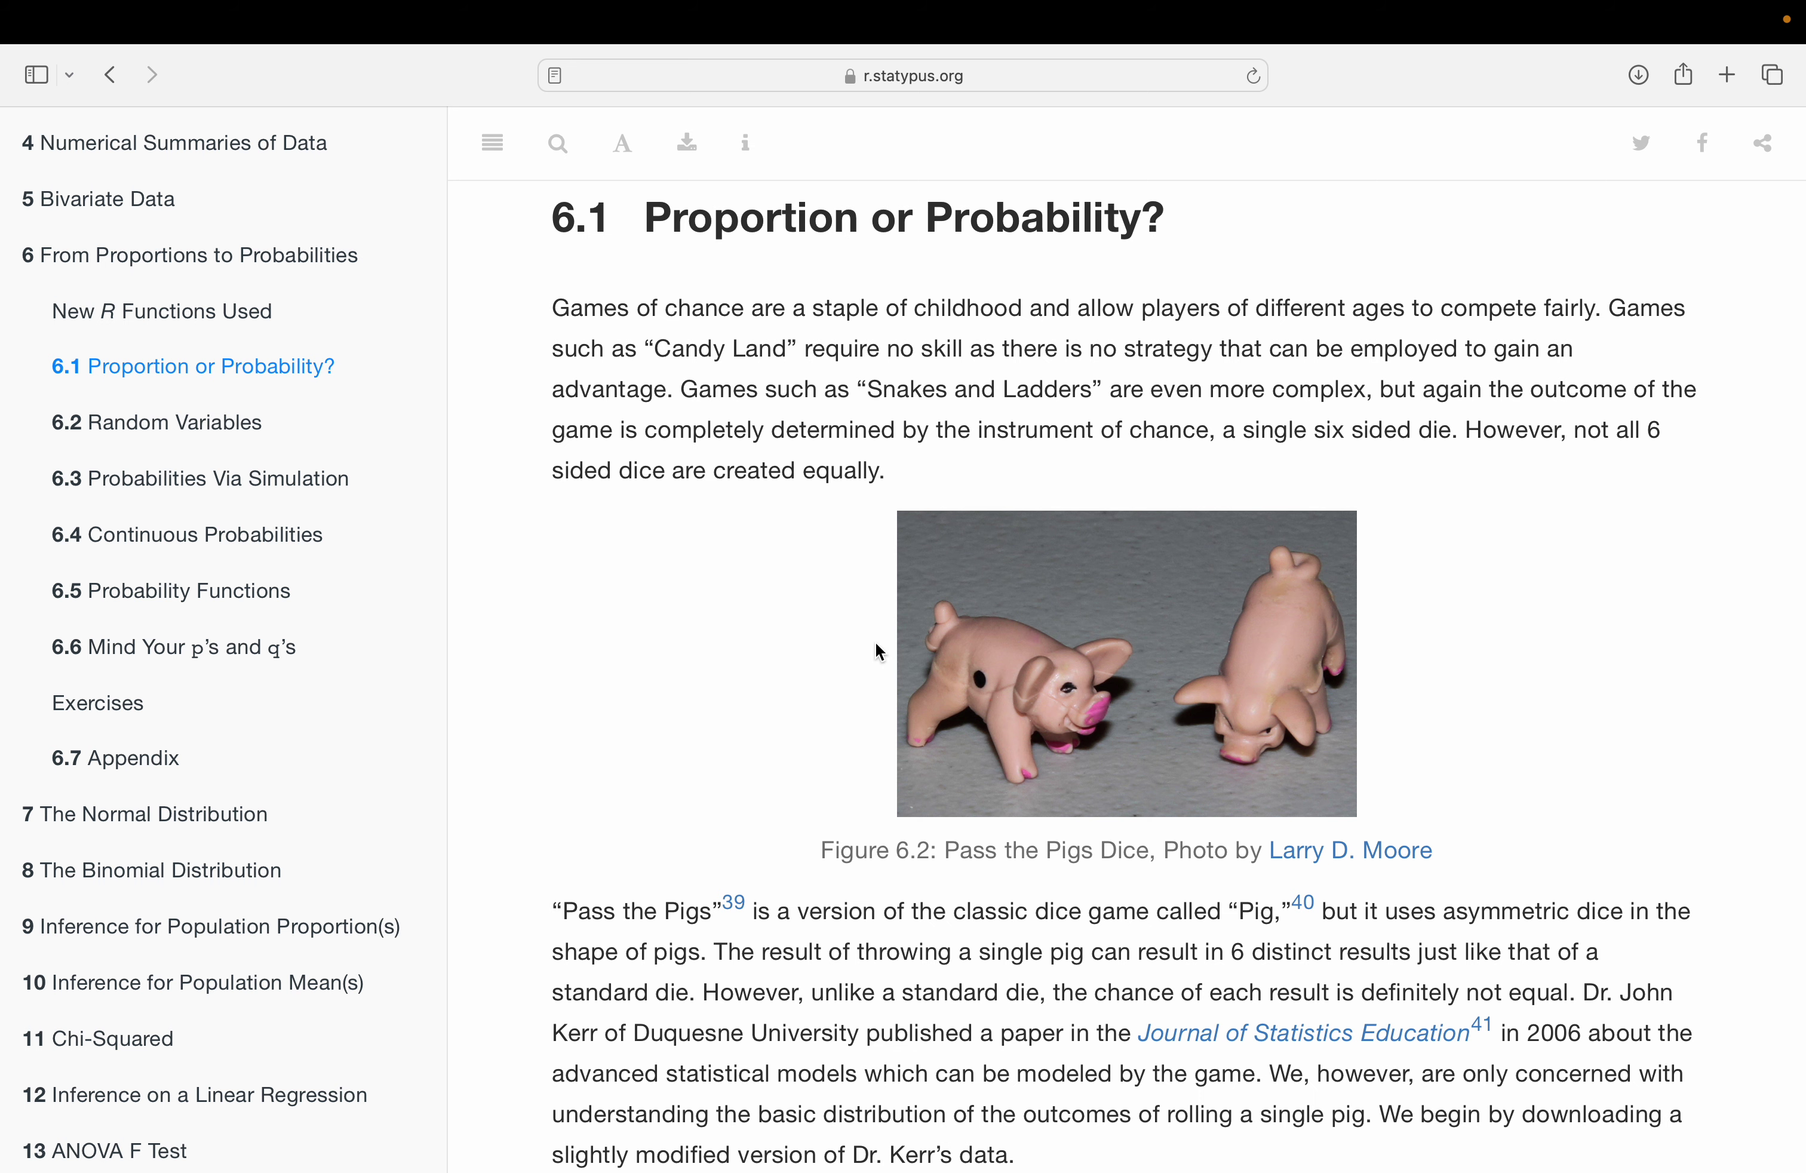
- Copy the Data Download code that reads Pigs.csv into Pigs
{"action": "scroll", "coordinate": [874, 642], "scroll_direction": "down", "scroll_amount": 2}
{"action": "scroll", "coordinate": [875, 645], "scroll_direction": "down", "scroll_amount": 8}
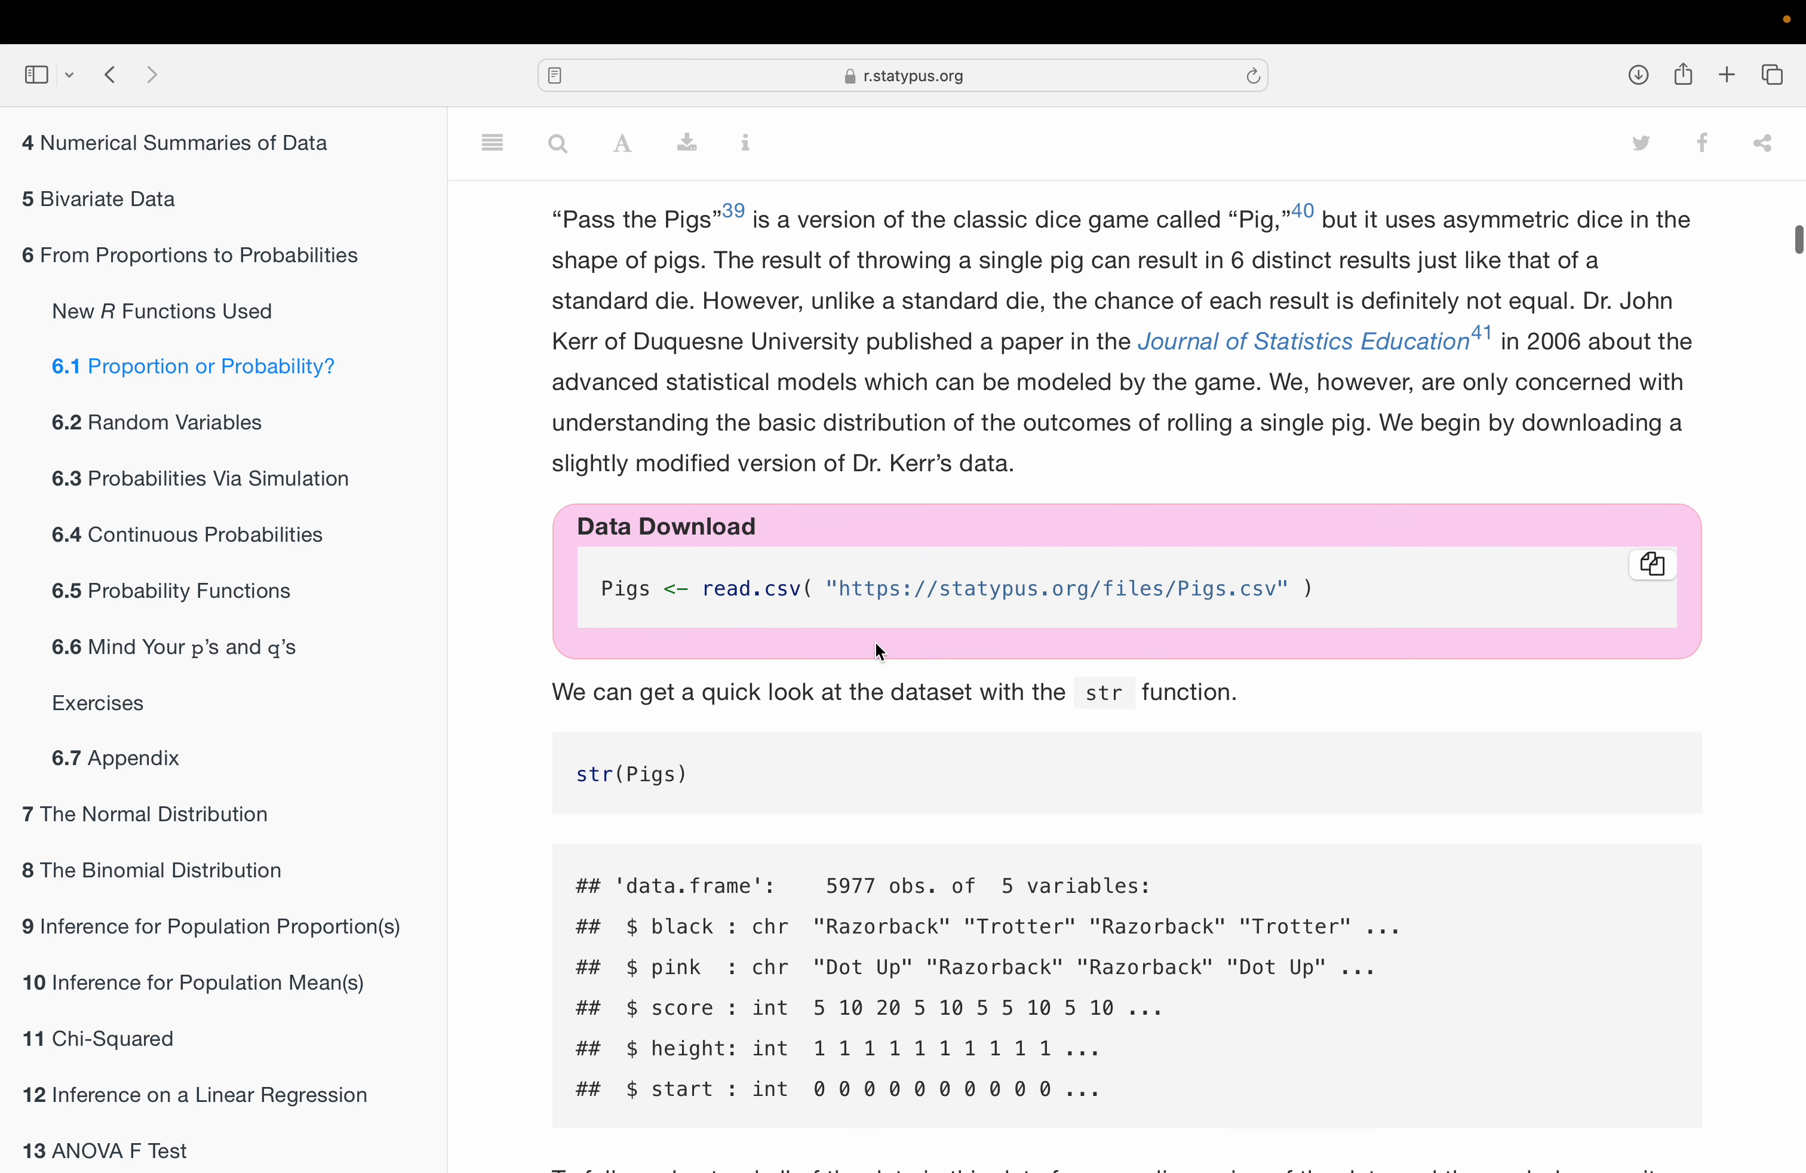
{"action": "scroll", "coordinate": [877, 648], "scroll_direction": "up", "scroll_amount": 4}
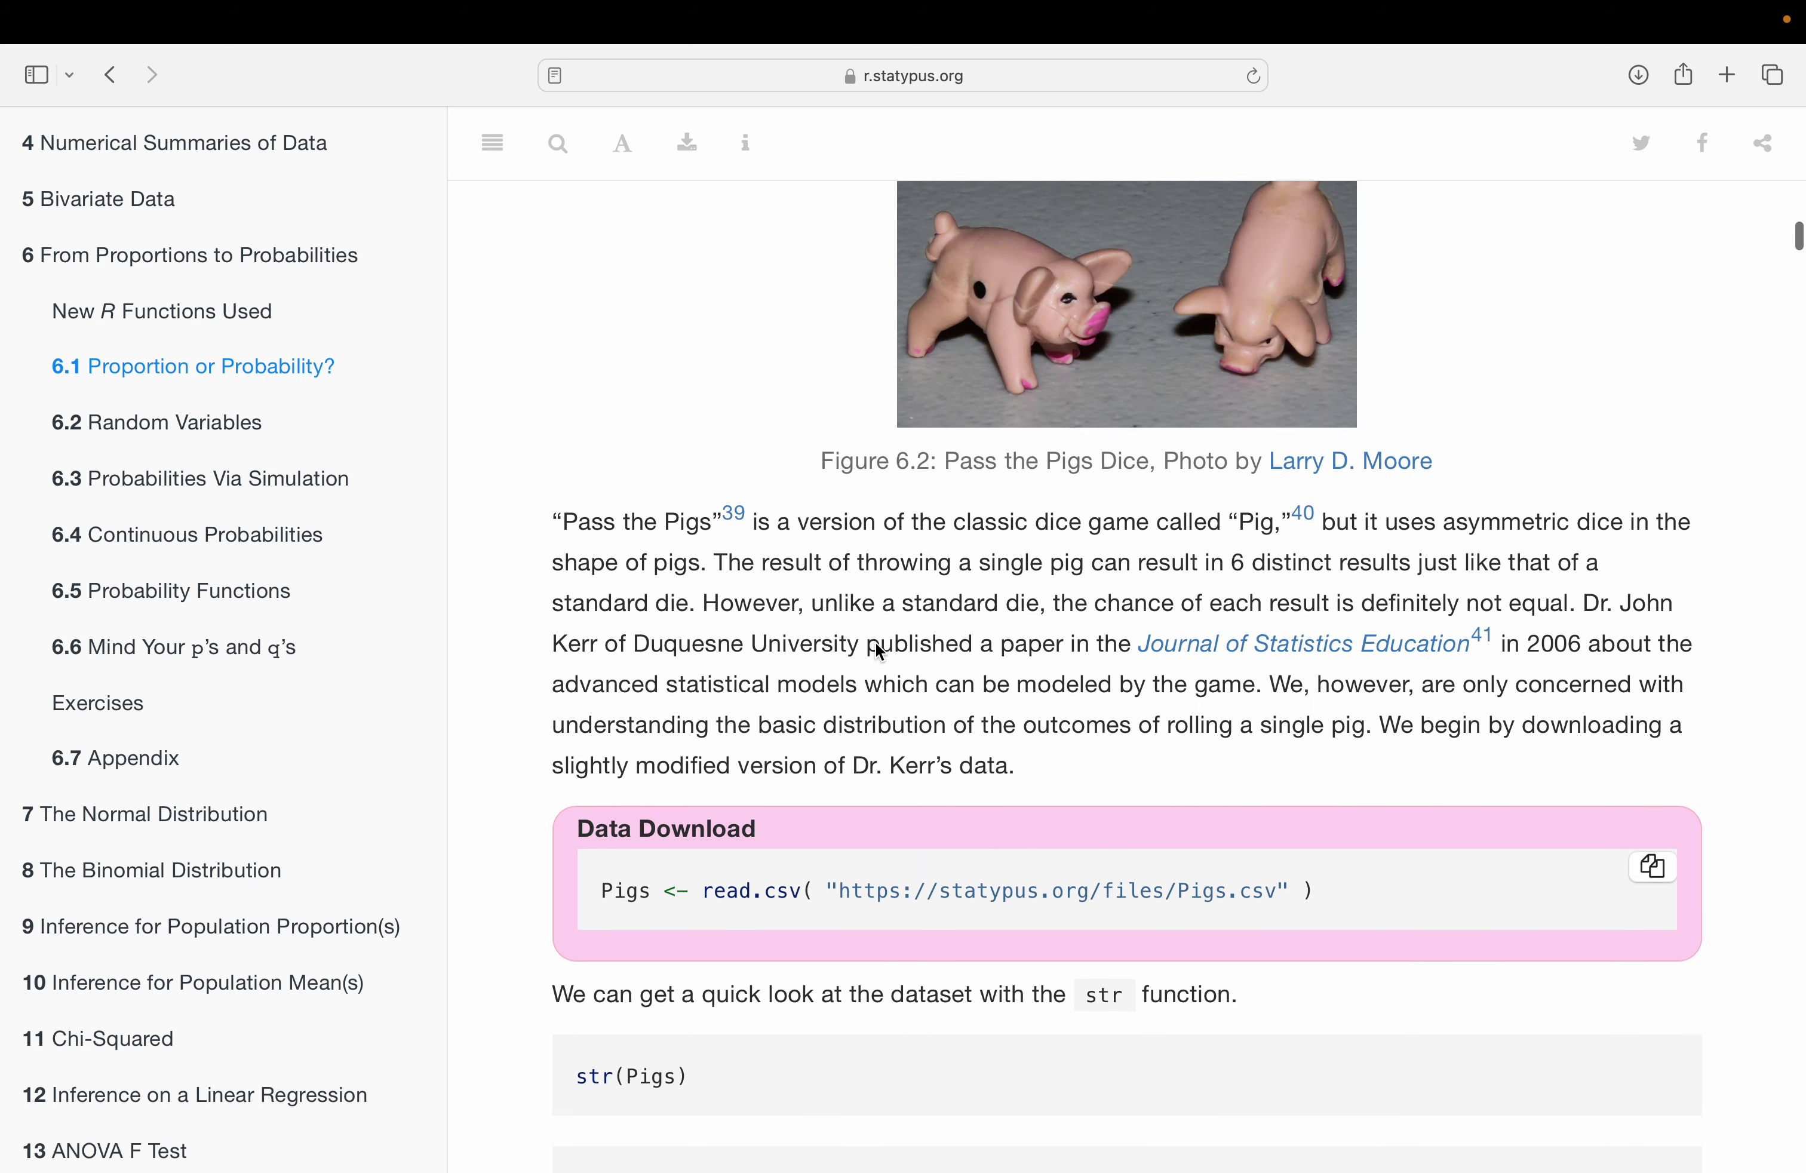
{"action": "scroll", "coordinate": [876, 644], "scroll_direction": "down", "scroll_amount": 2}
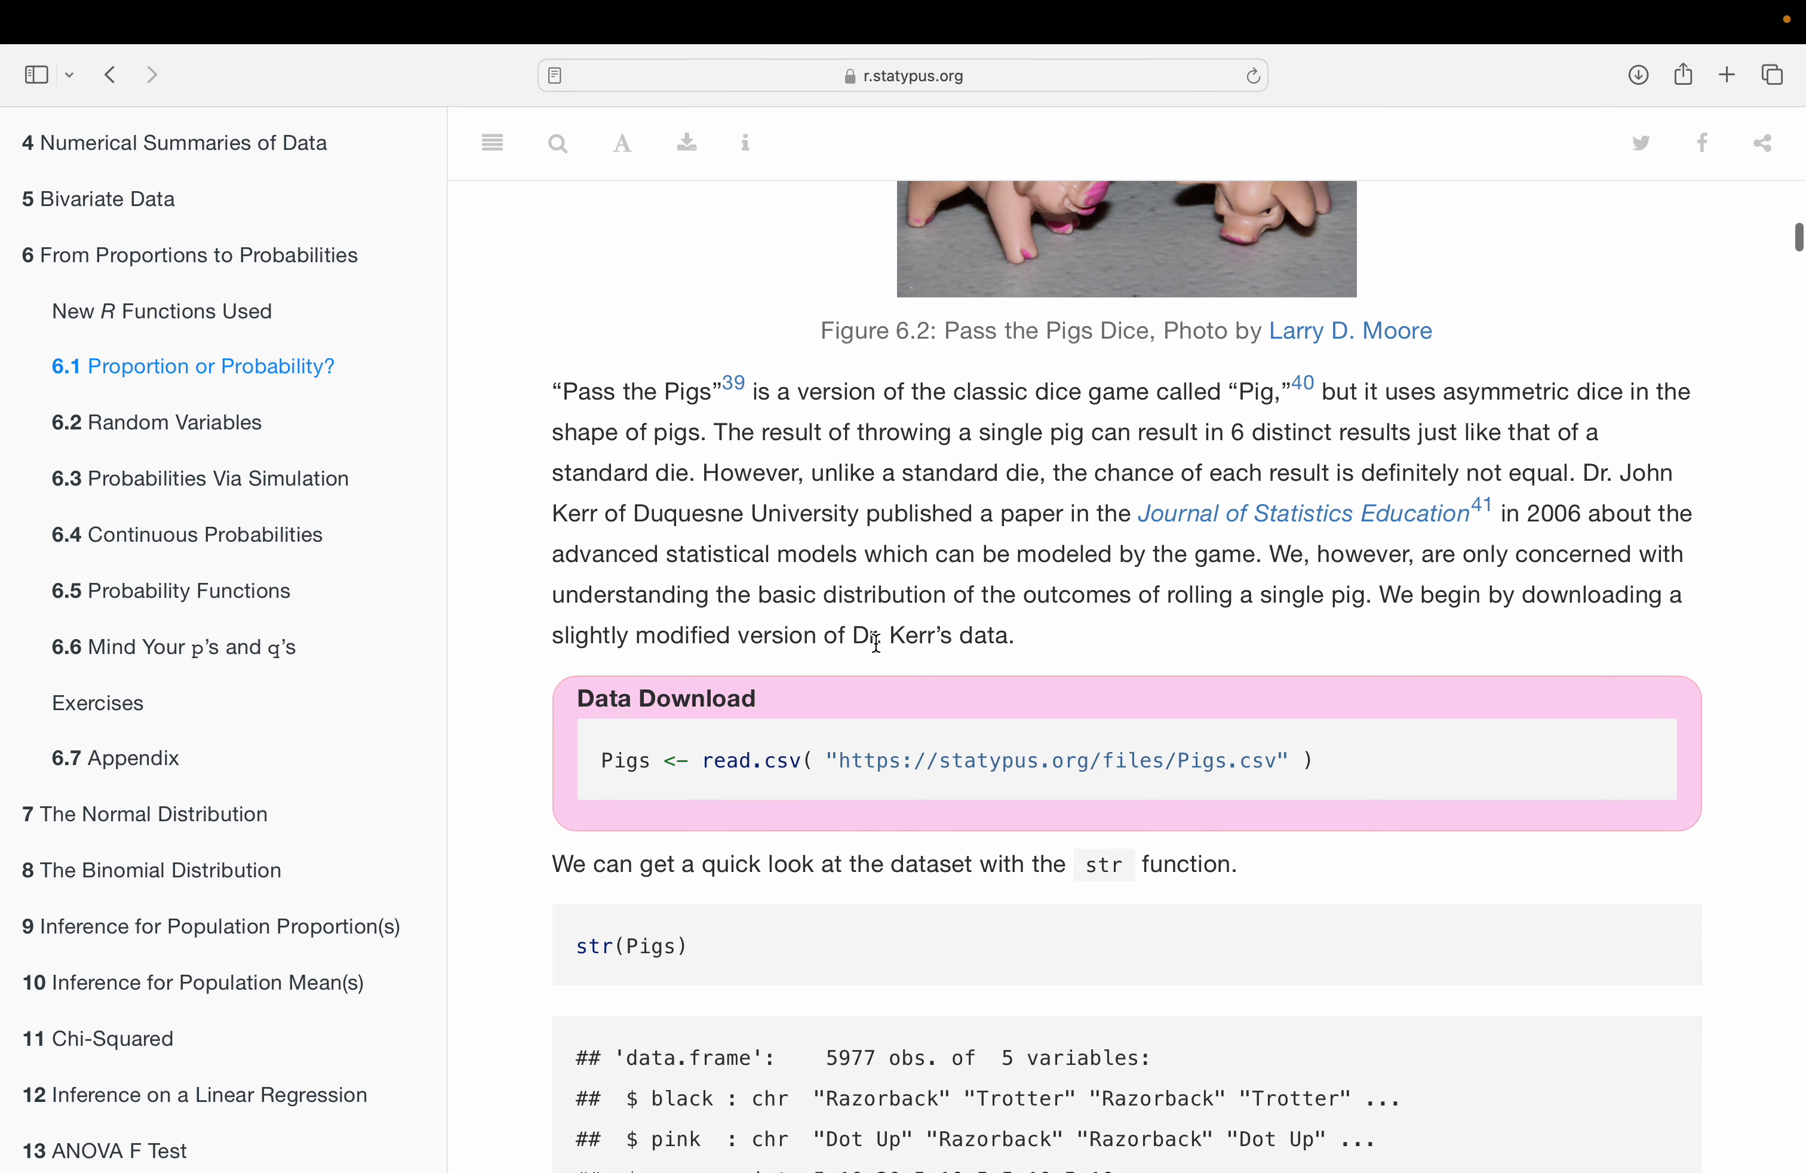
{"action": "mouse_move", "coordinate": [1246, 739]}
{"action": "left_click", "coordinate": [1660, 752]}
- Switch to RStudio, show the script editor, and paste and run the copied Pigs read.csv command in the untitled script
{"action": "key", "text": "ctrl+Left"}
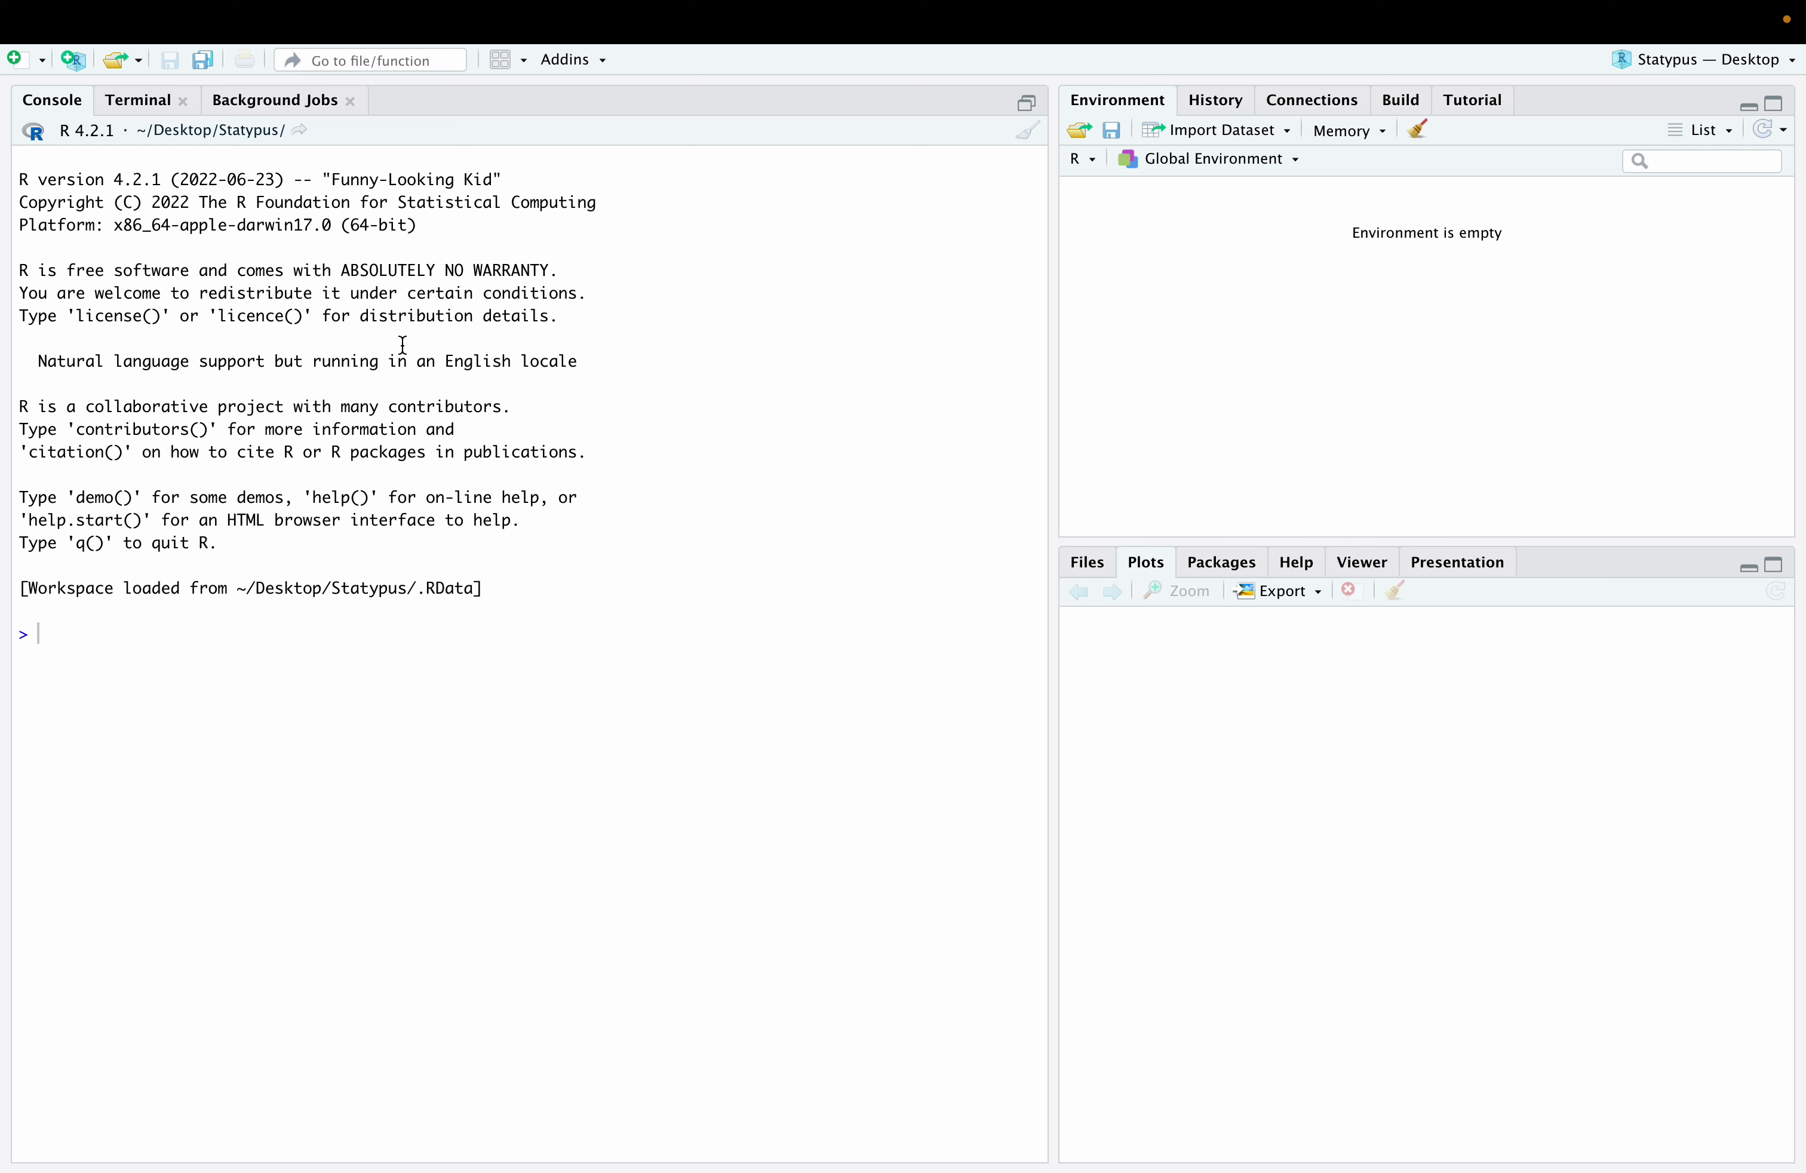
{"action": "left_click", "coordinate": [1029, 113]}
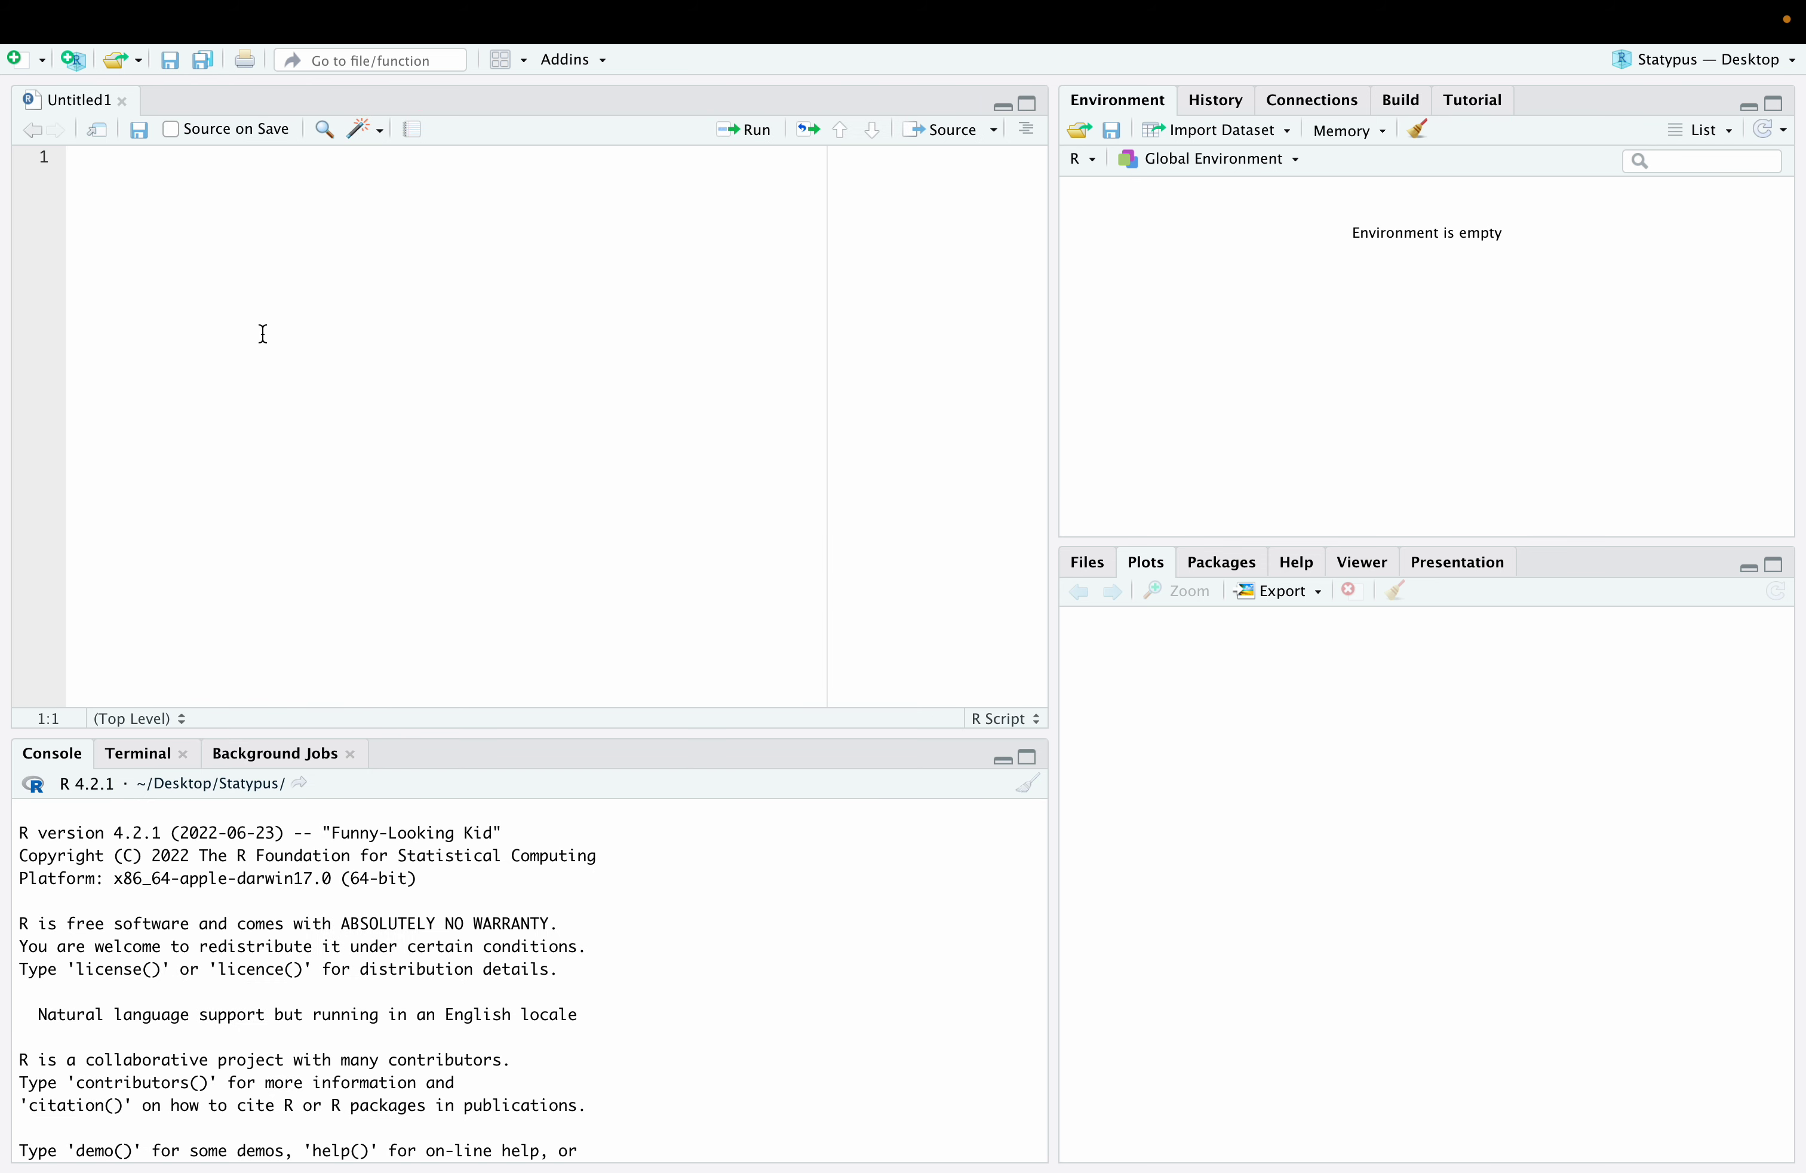
{"action": "key", "text": "super+v"}
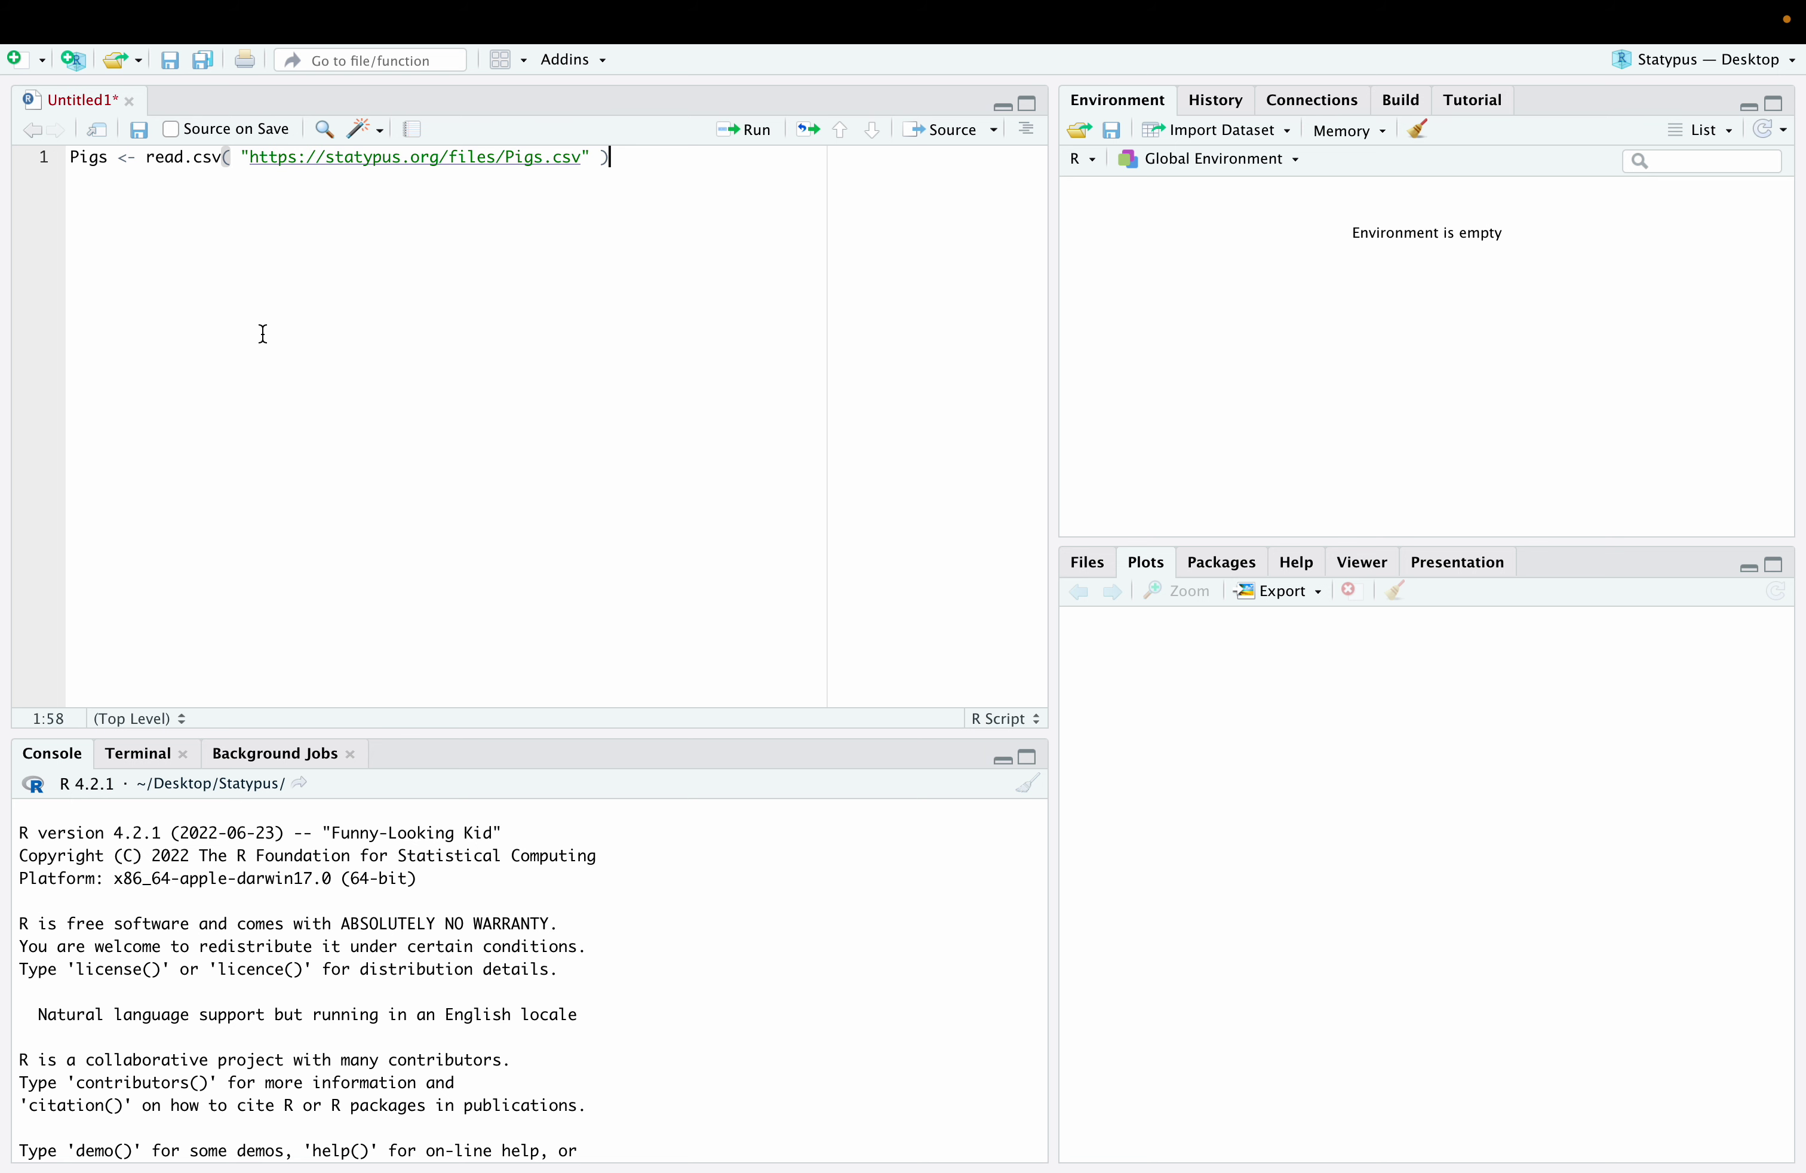
{"action": "key", "text": "super+Return"}
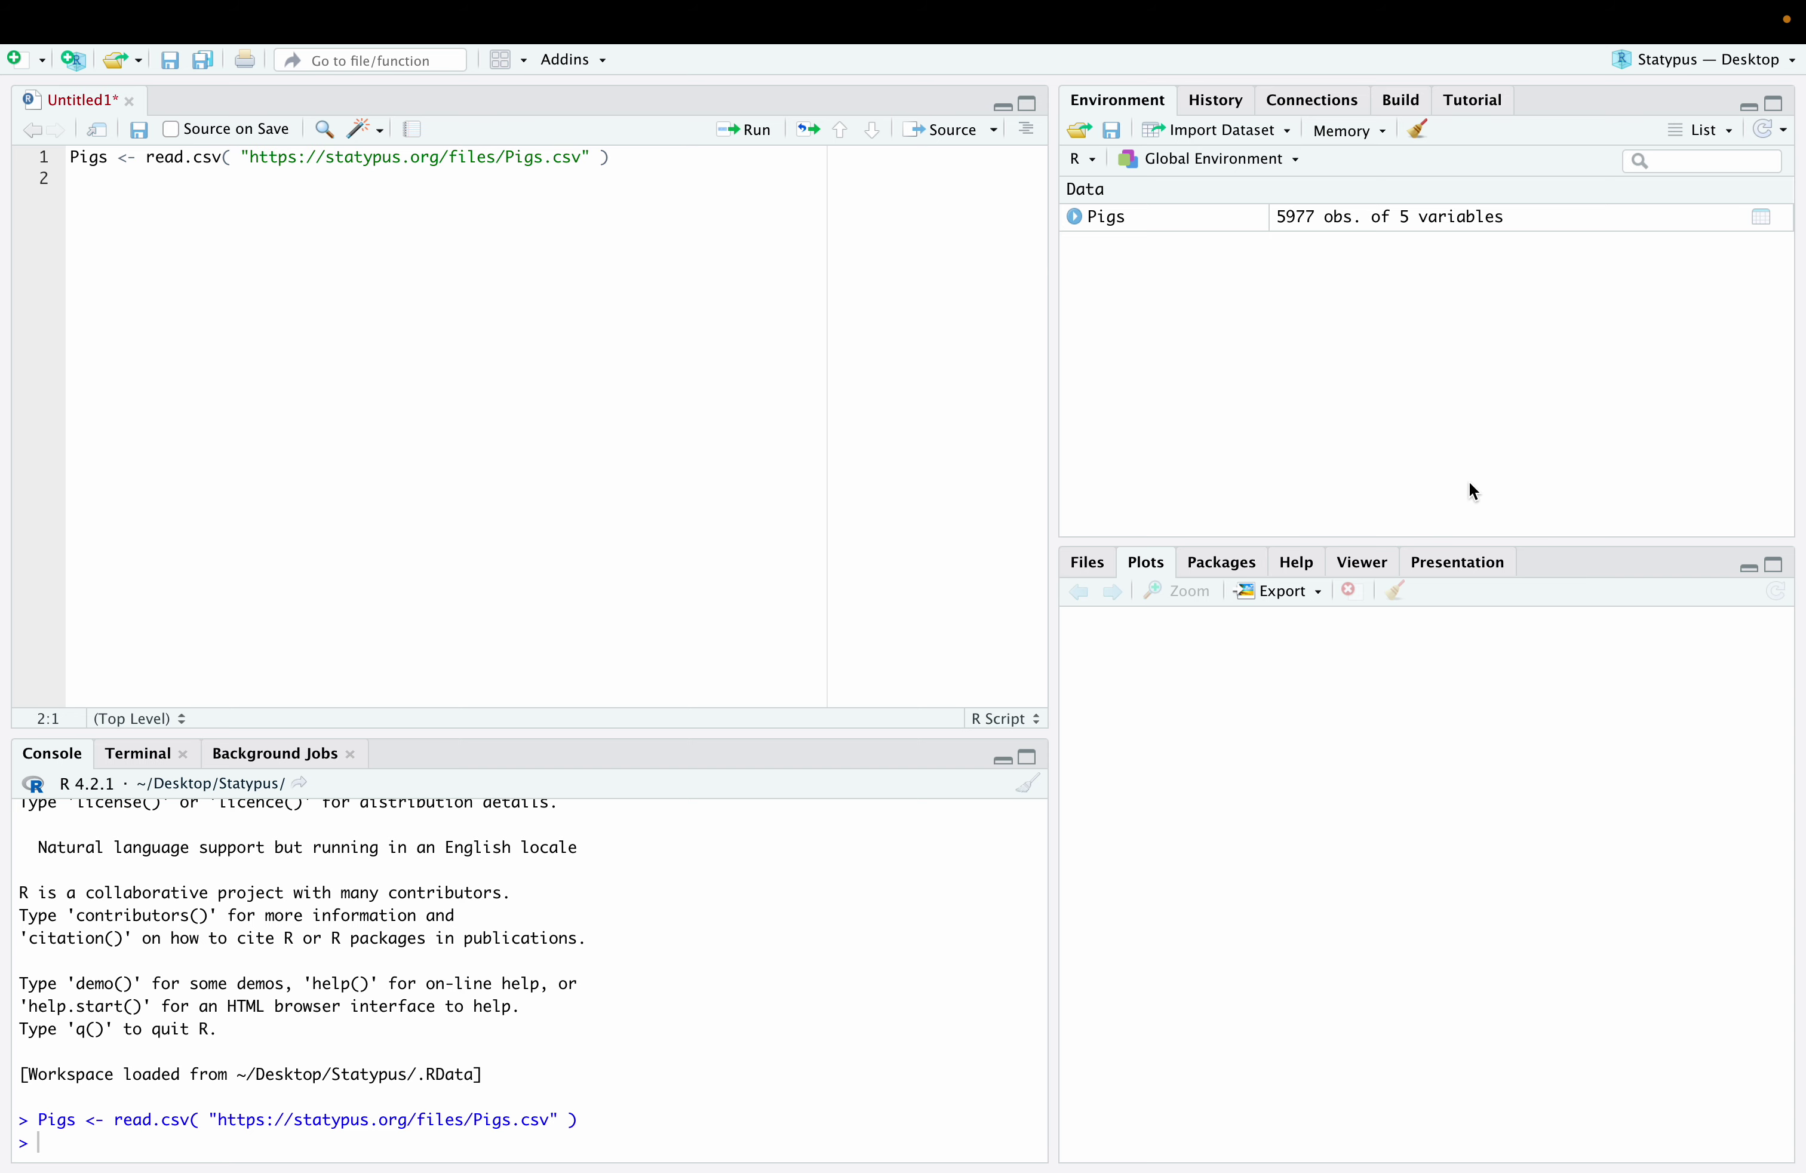
- Switch back to the textbook in Safari and copy the code for the sorted Pigs$black proportions rounded to 4 decimals
{"action": "key", "text": "ctrl+Right"}
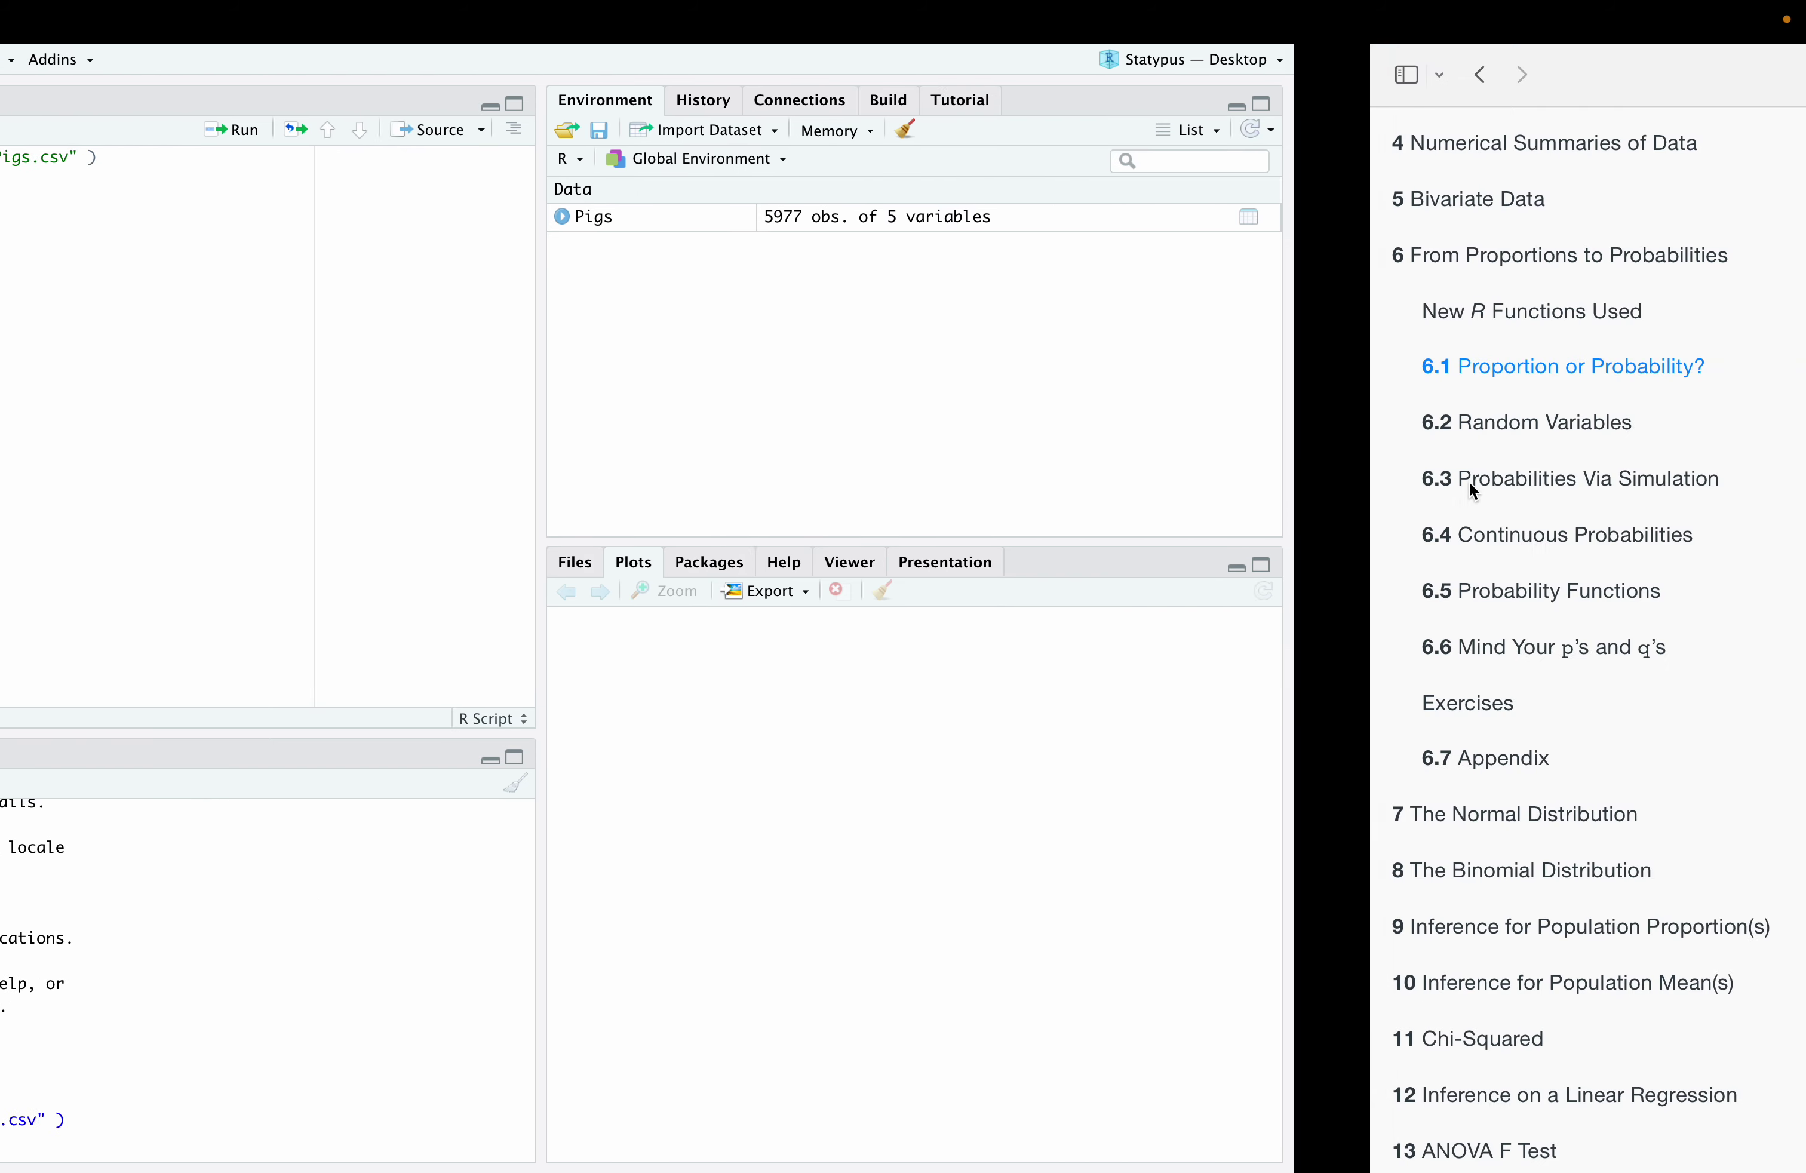
{"action": "scroll", "coordinate": [1206, 799], "scroll_direction": "down", "scroll_amount": 10}
{"action": "scroll", "coordinate": [1206, 799], "scroll_direction": "down", "scroll_amount": 20}
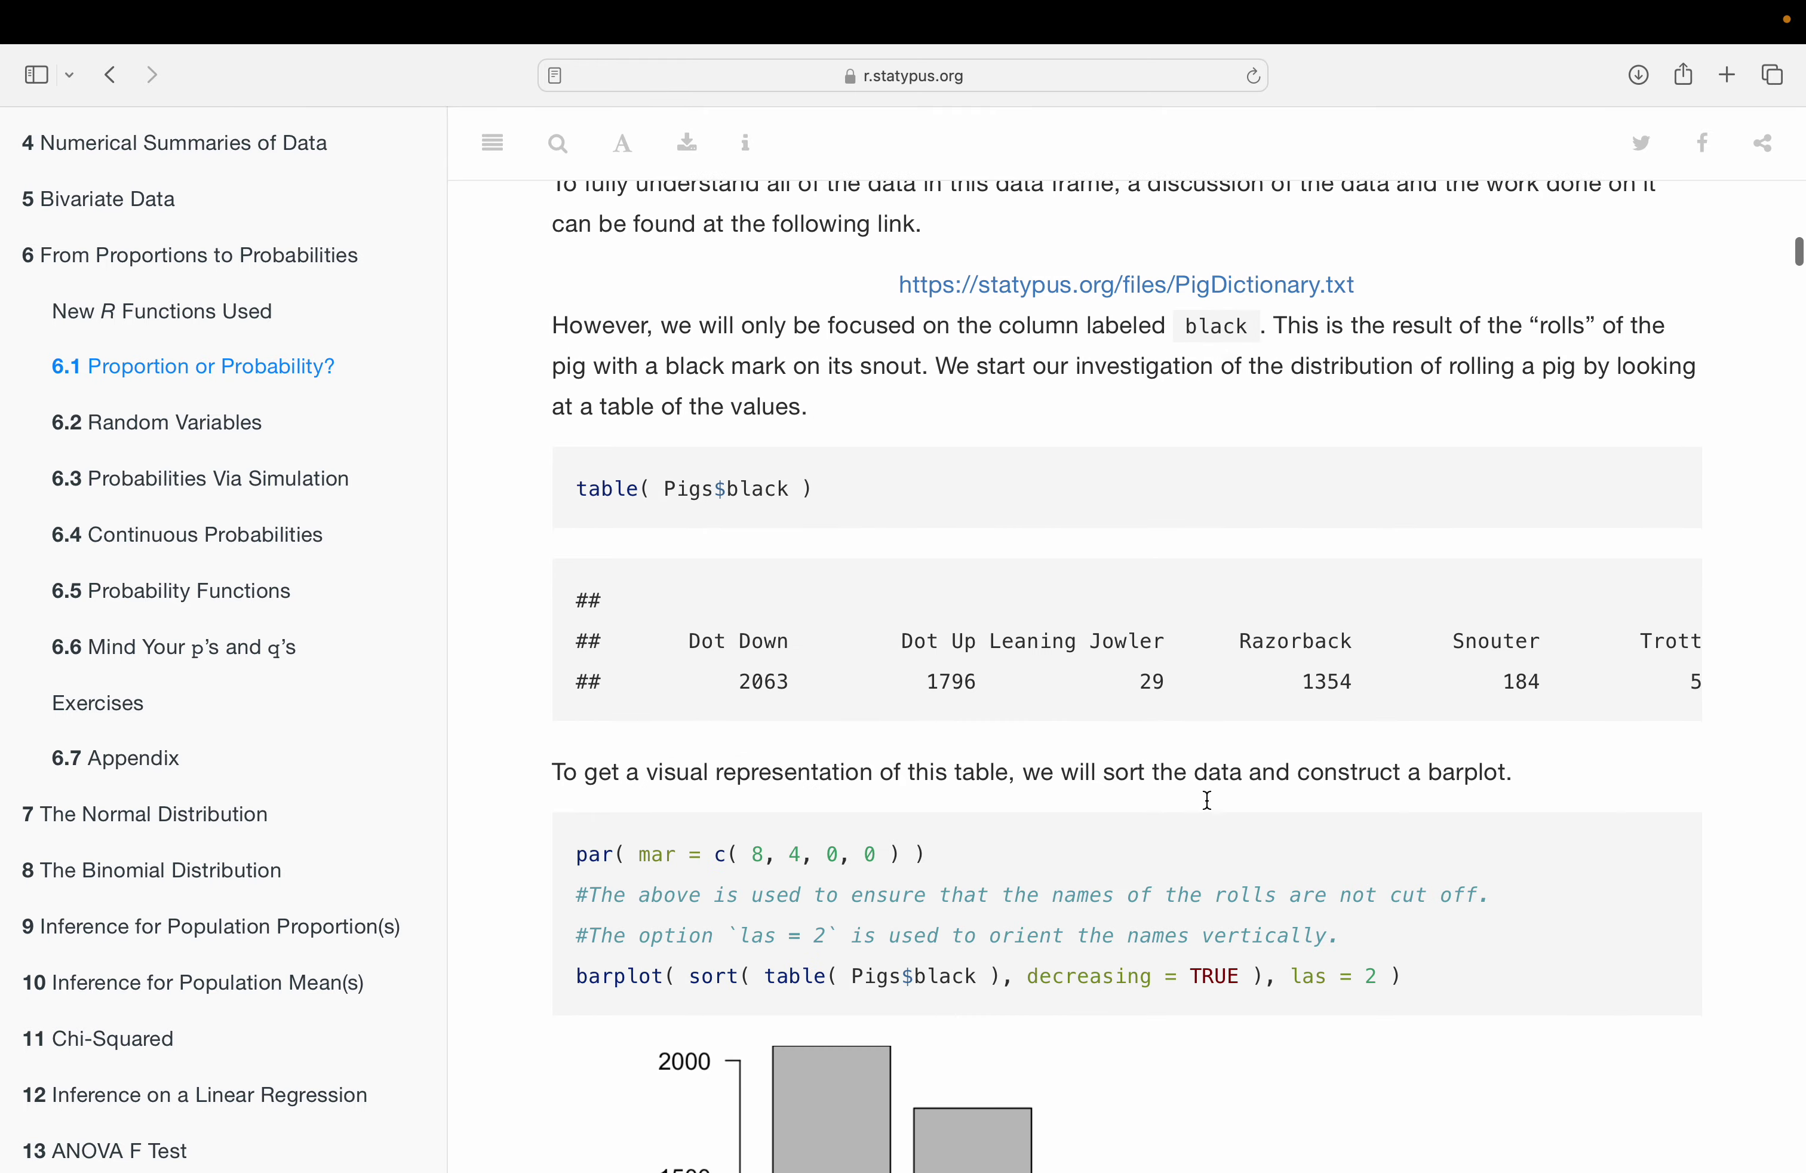
{"action": "scroll", "coordinate": [1205, 799], "scroll_direction": "down", "scroll_amount": 20}
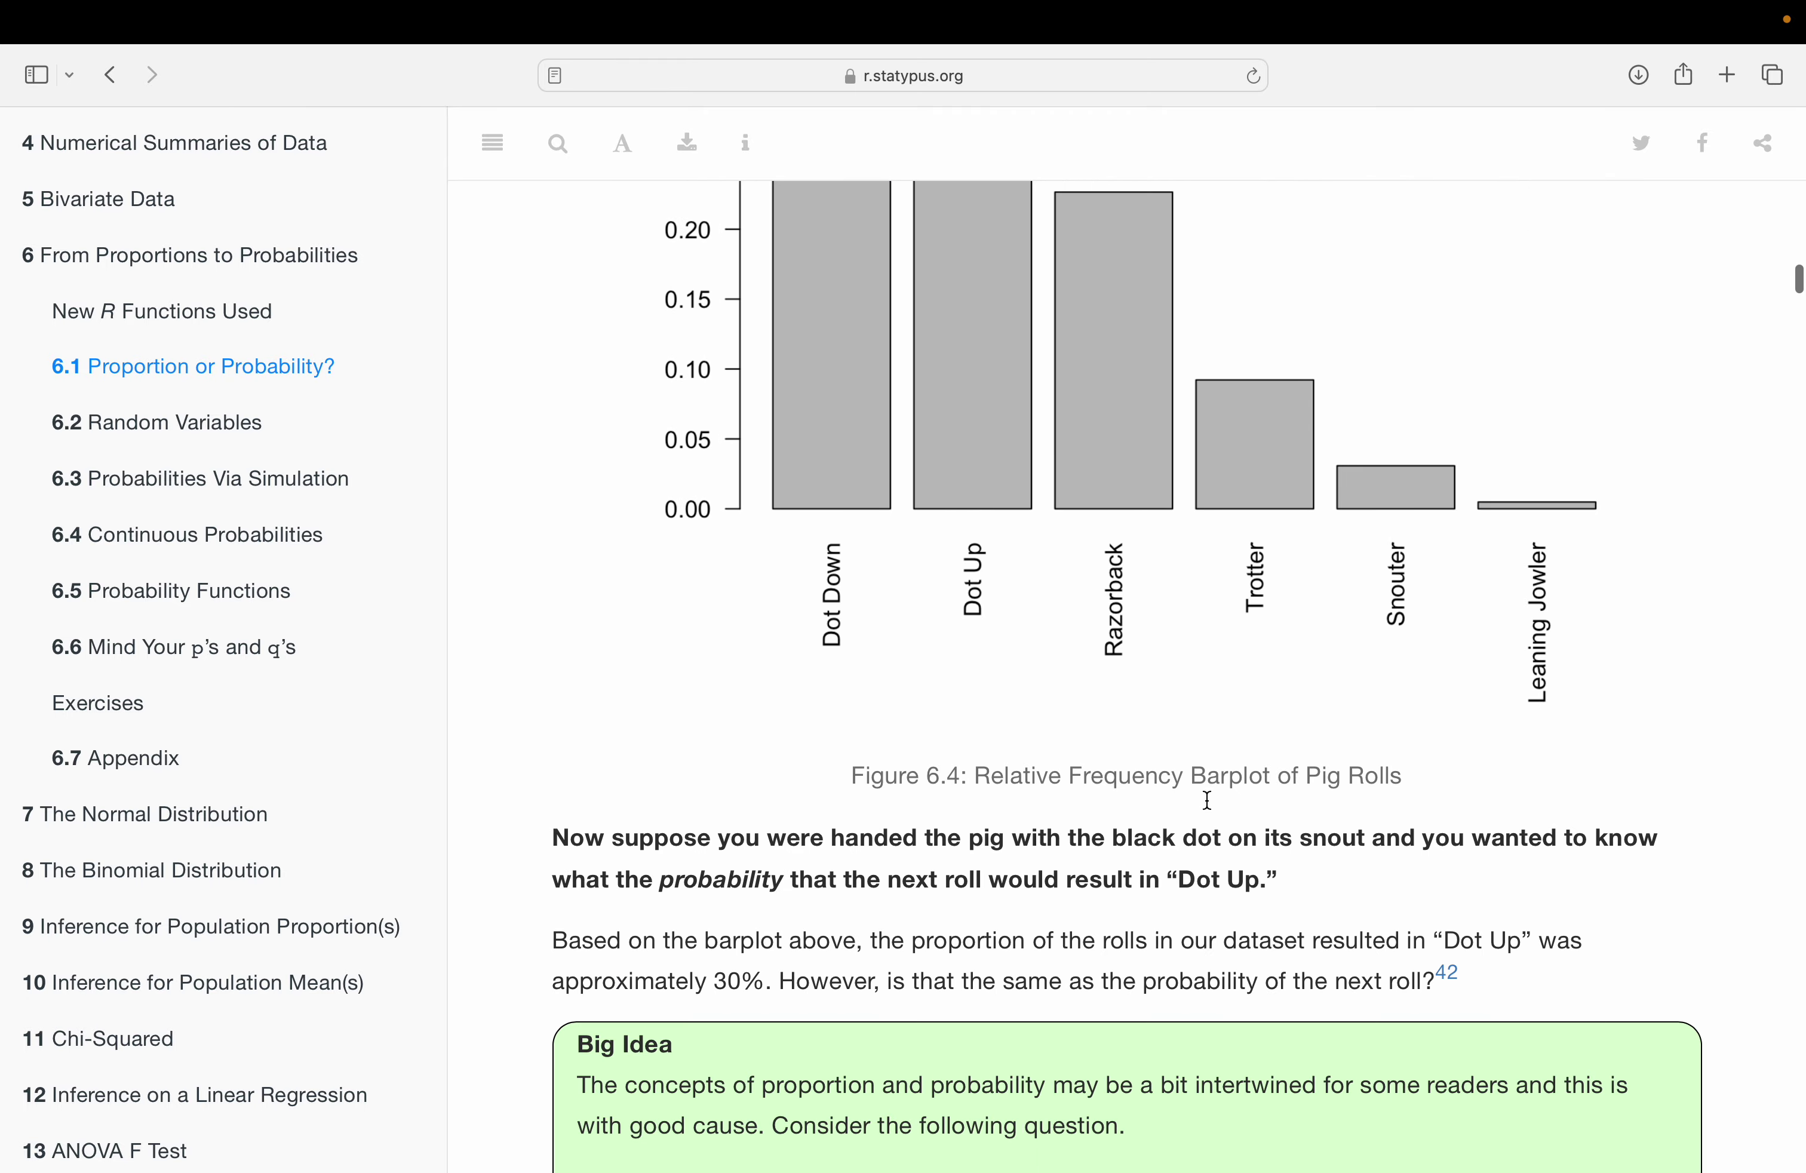
{"action": "scroll", "coordinate": [1205, 799], "scroll_direction": "down", "scroll_amount": 11}
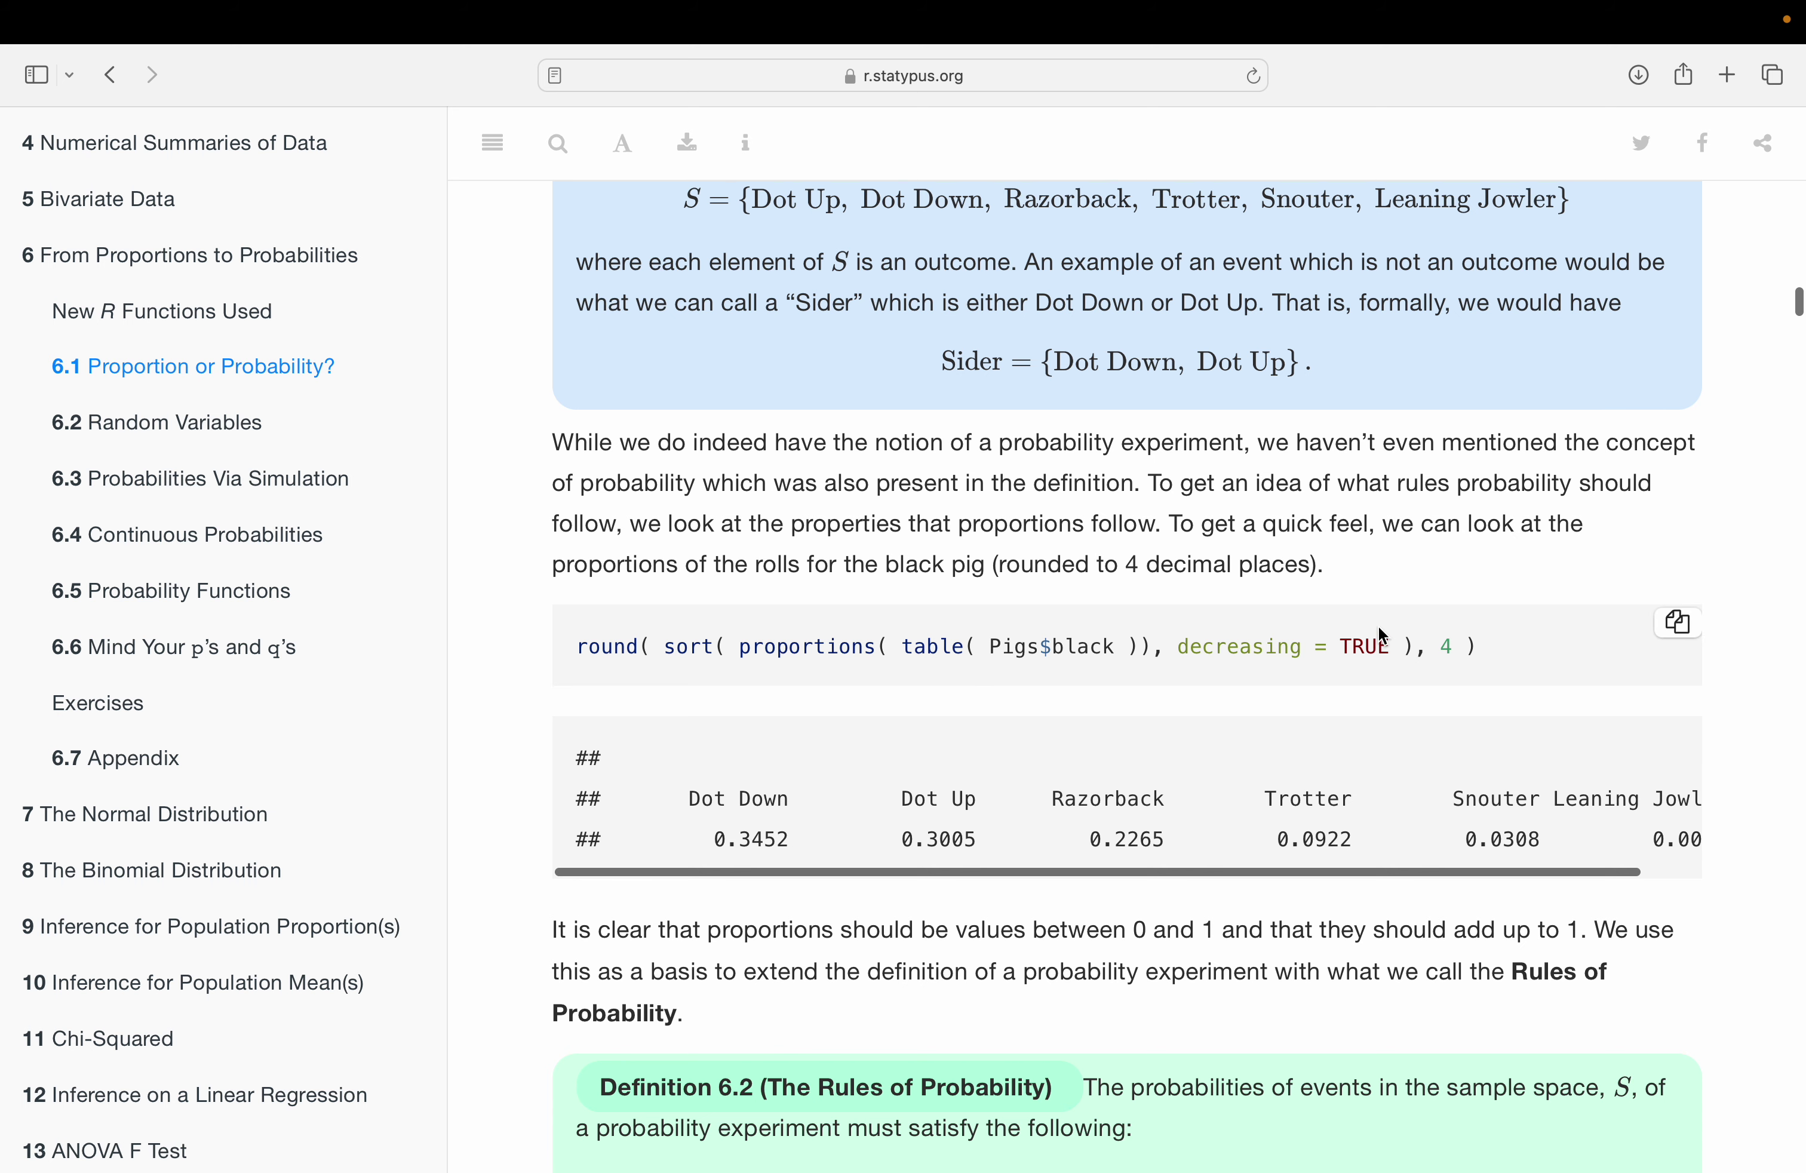
{"action": "left_click", "coordinate": [1682, 628]}
- Switch to RStudio and paste and run the copied proportions code on line 3 of the script, below a blank line
{"action": "key", "text": "ctrl+Left"}
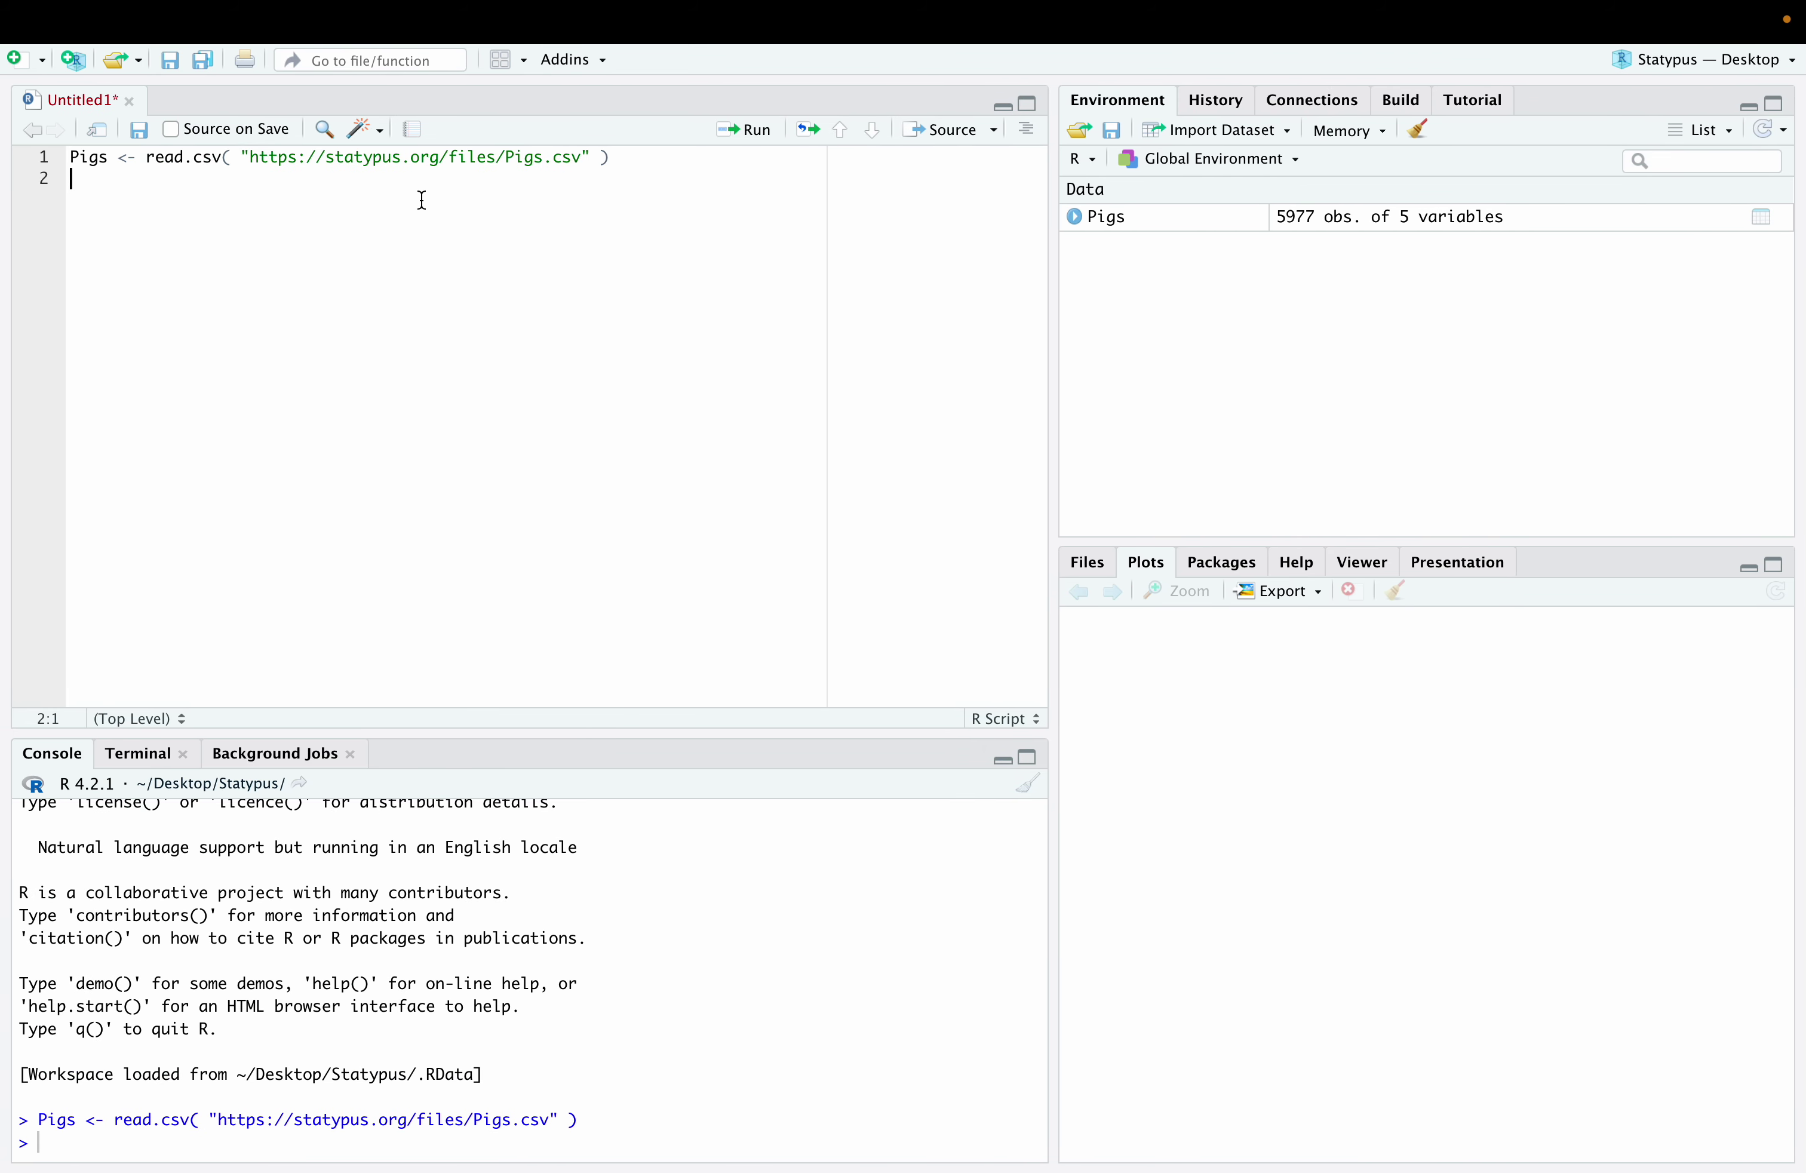
{"action": "key", "text": "Return"}
{"action": "key", "text": "super+v"}
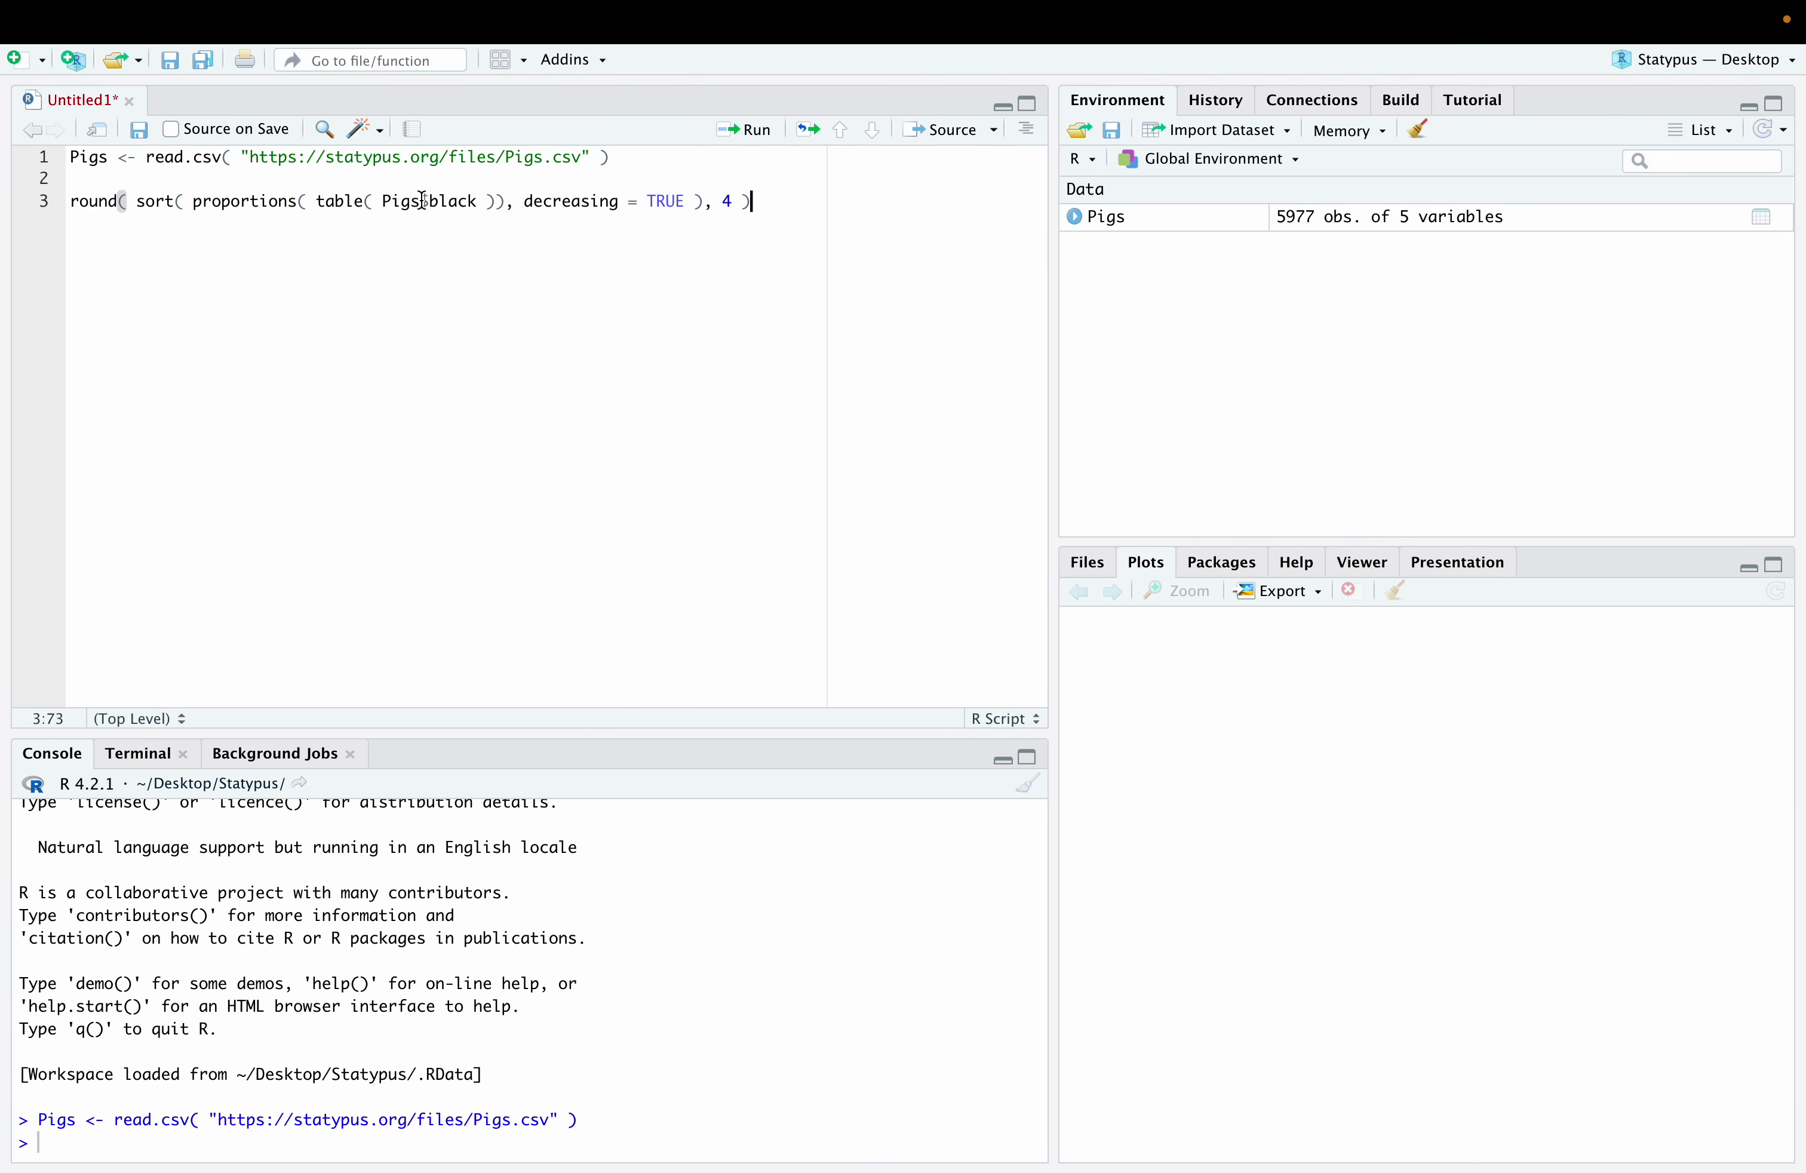
{"action": "key", "text": "super+Return"}
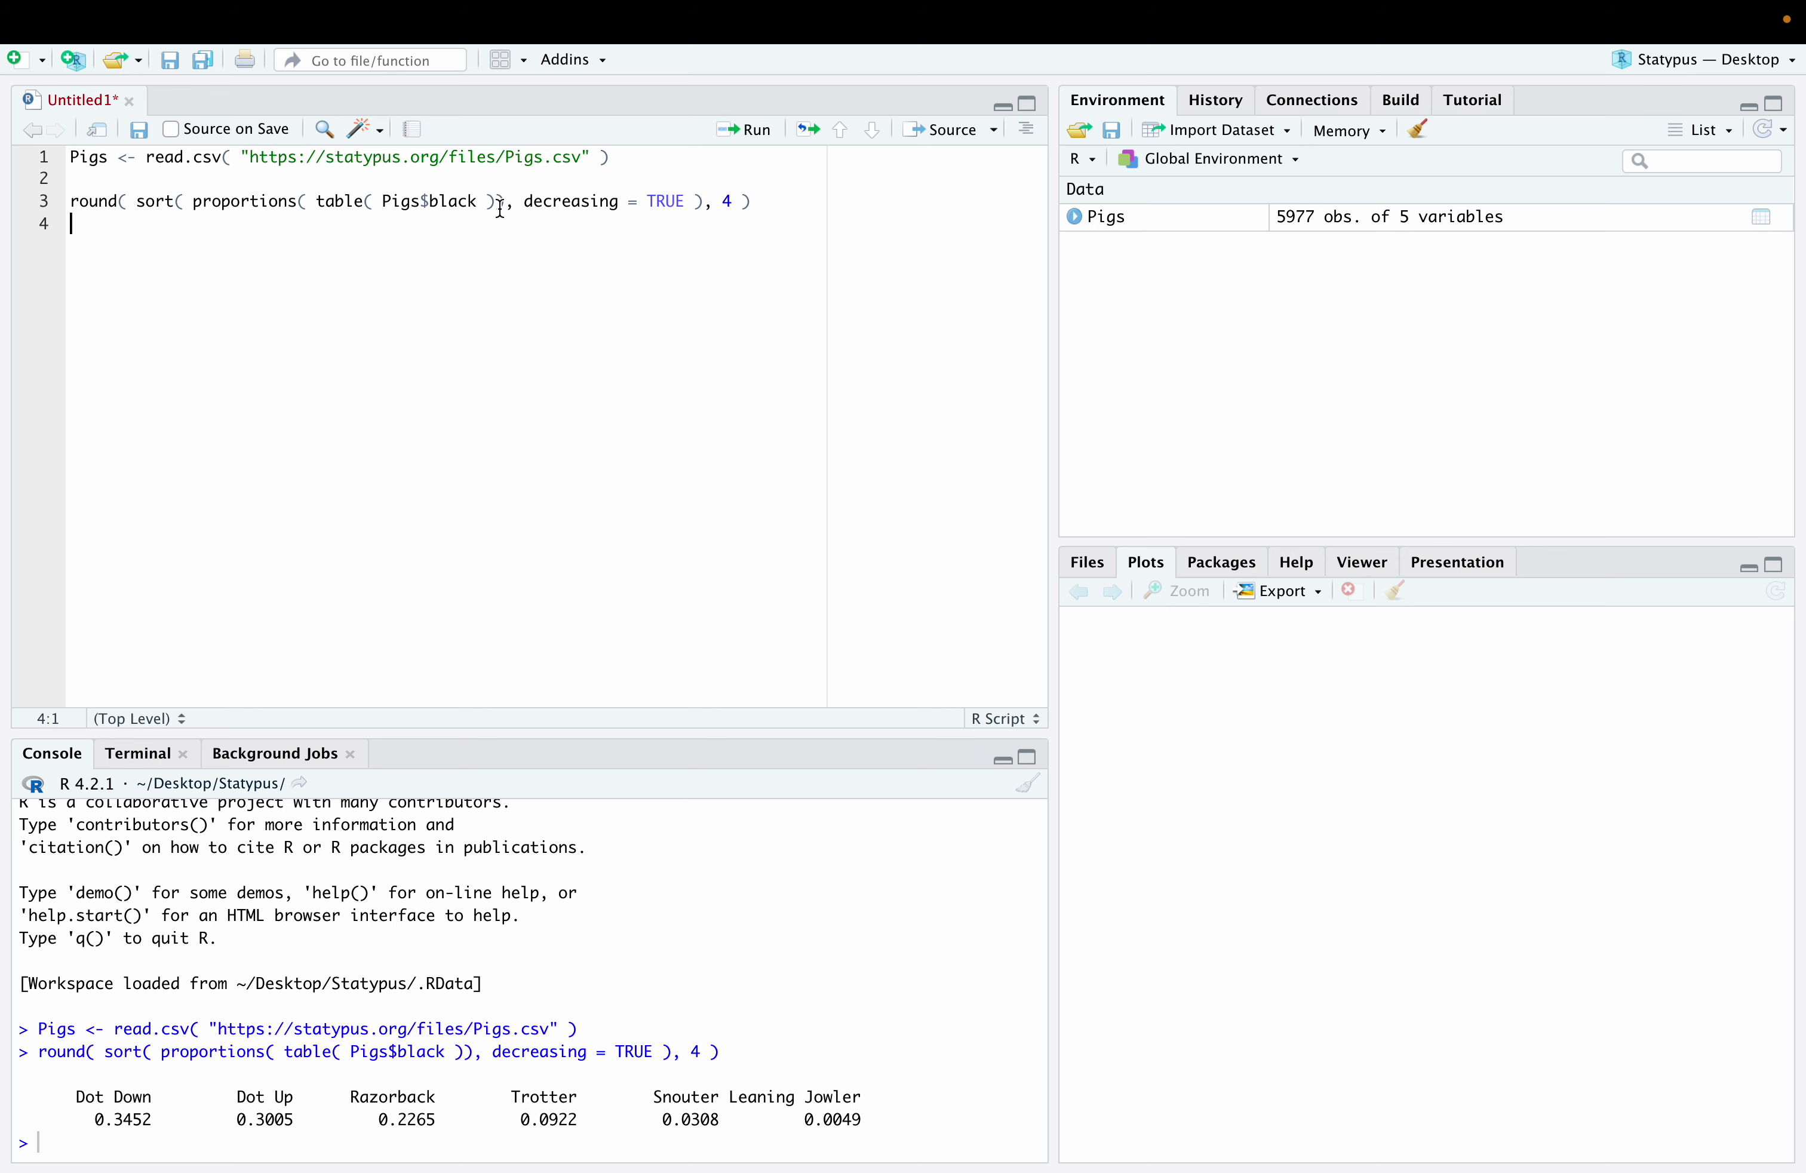
- Switch to the textbook in Safari and copy the discrete-data histogram code template just above section 3.3.3 in Chapter 3
{"action": "key", "text": "ctrl+Right"}
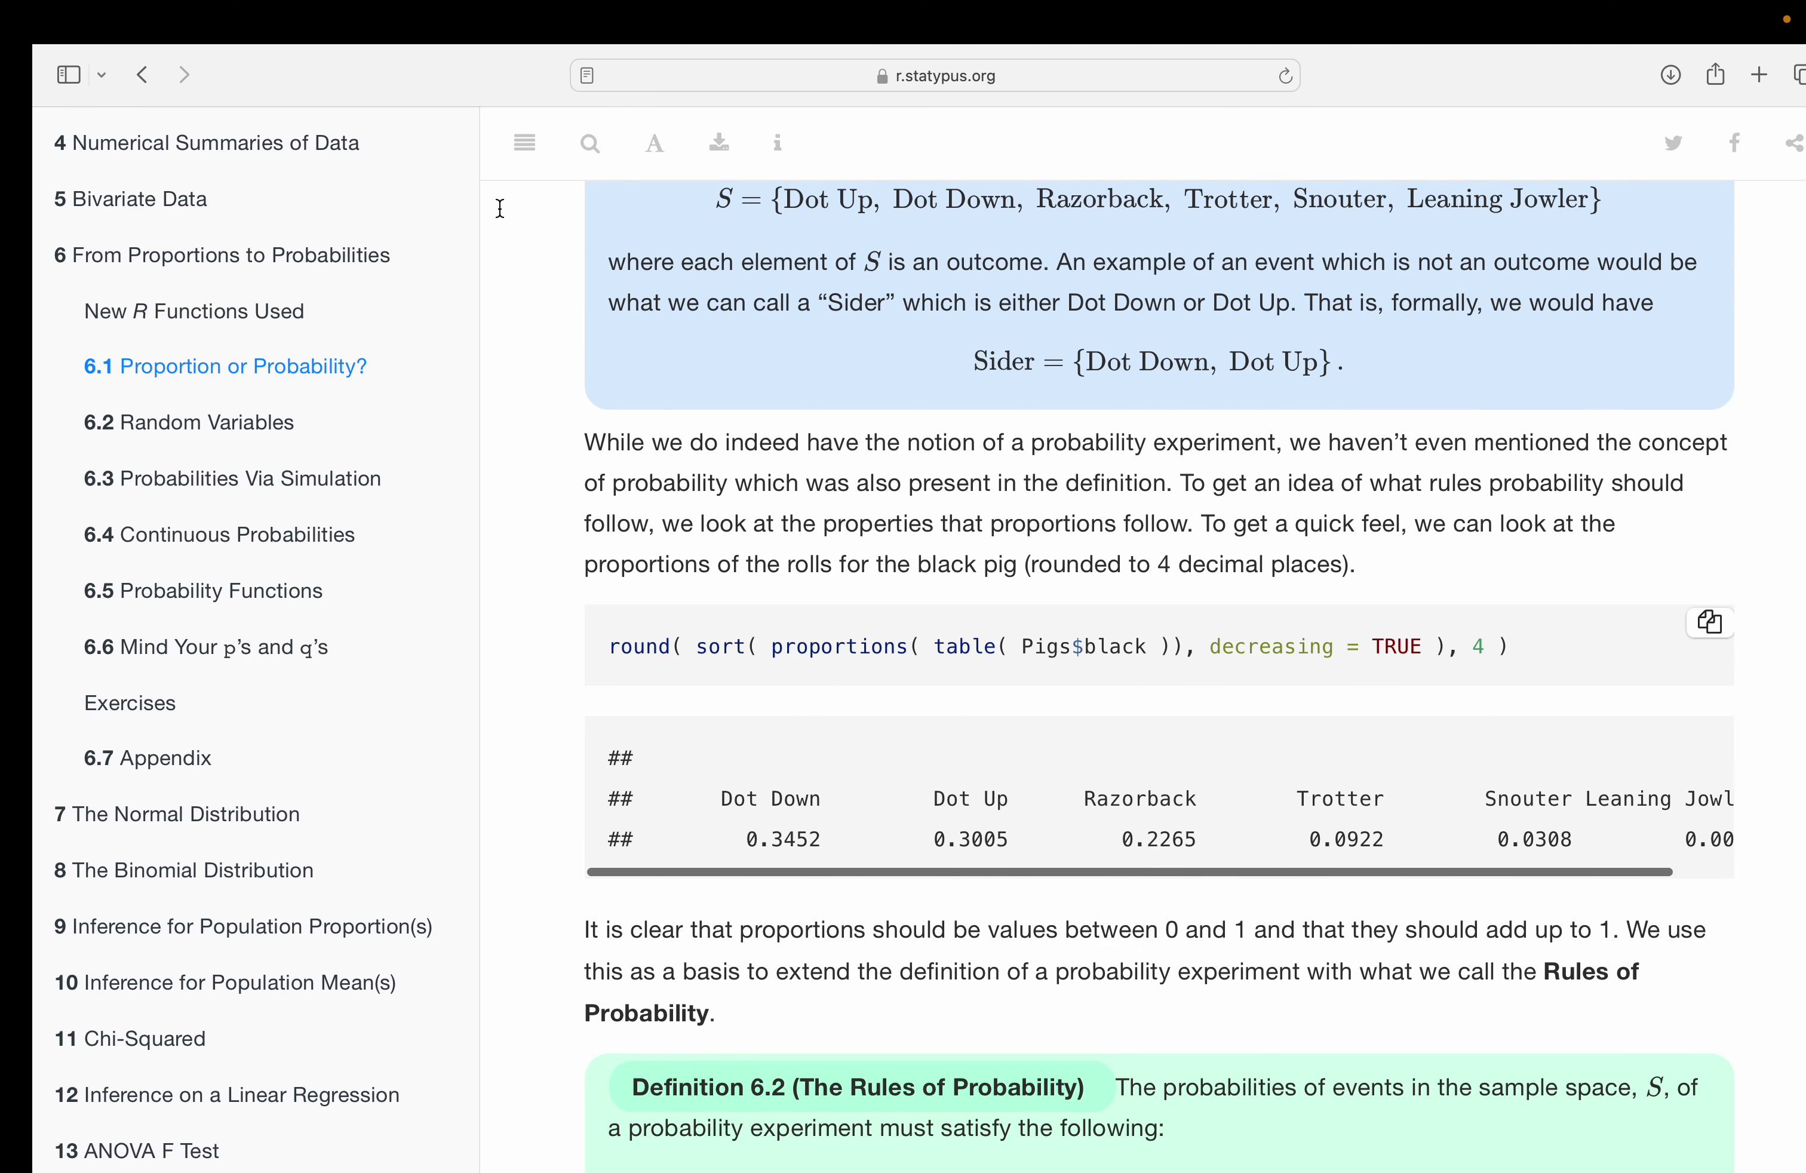
{"action": "scroll", "coordinate": [236, 452], "scroll_direction": "up", "scroll_amount": 3}
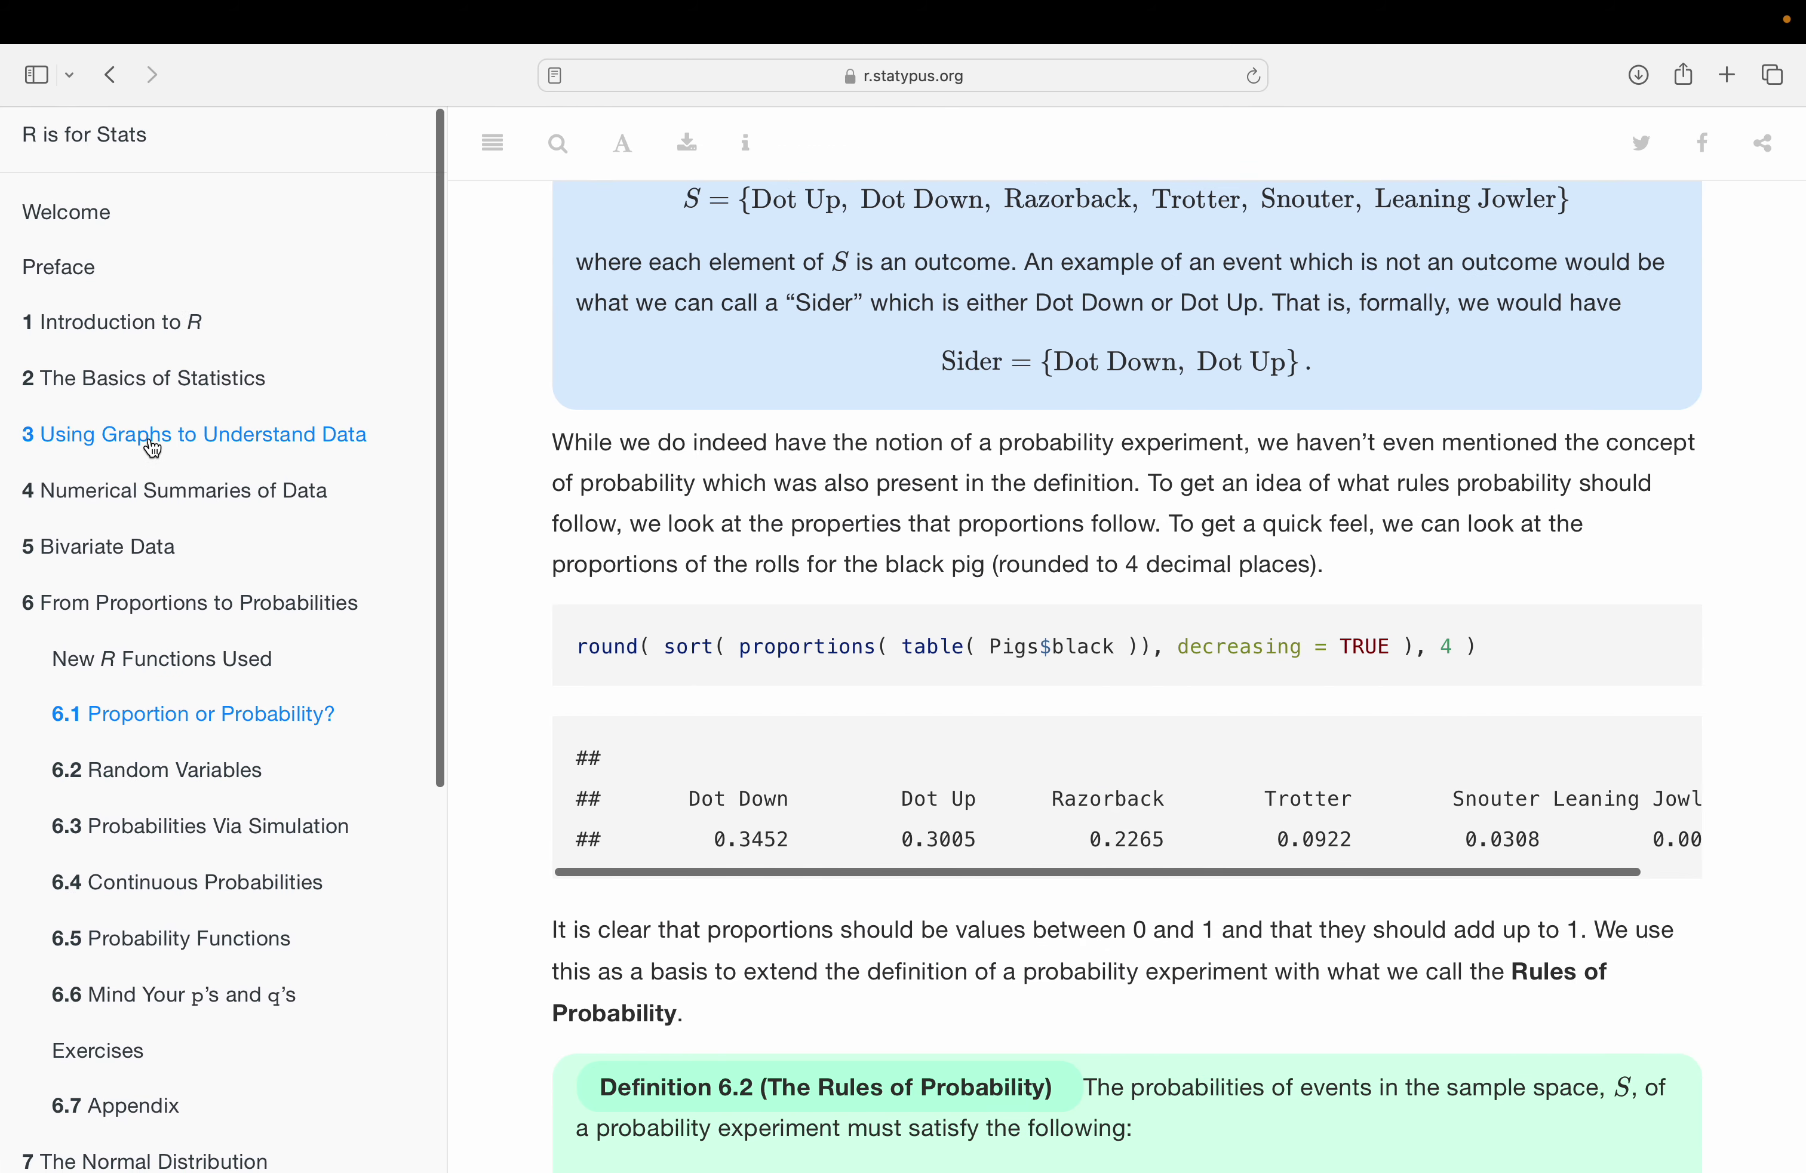
{"action": "left_click", "coordinate": [153, 435]}
{"action": "left_click", "coordinate": [175, 660]}
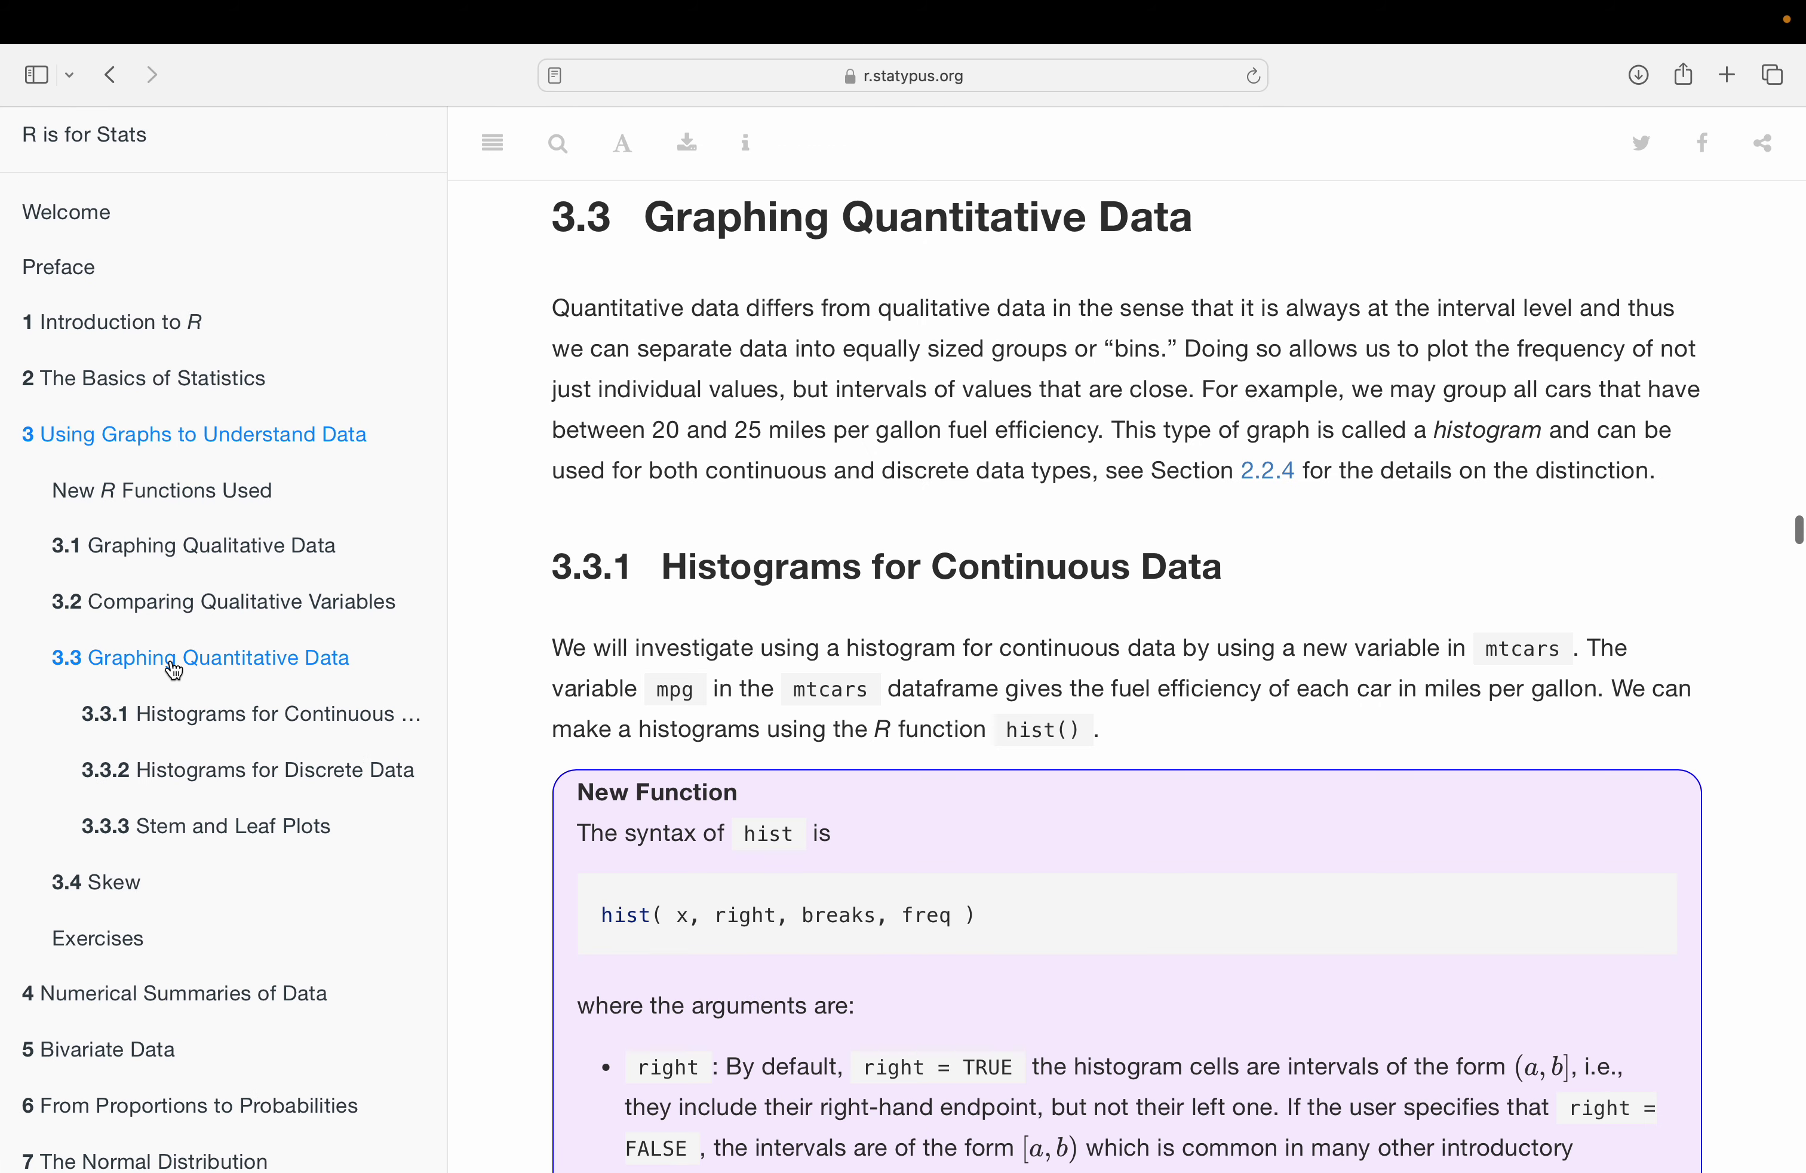
{"action": "left_click", "coordinate": [174, 836]}
{"action": "scroll", "coordinate": [958, 537], "scroll_direction": "up", "scroll_amount": 10}
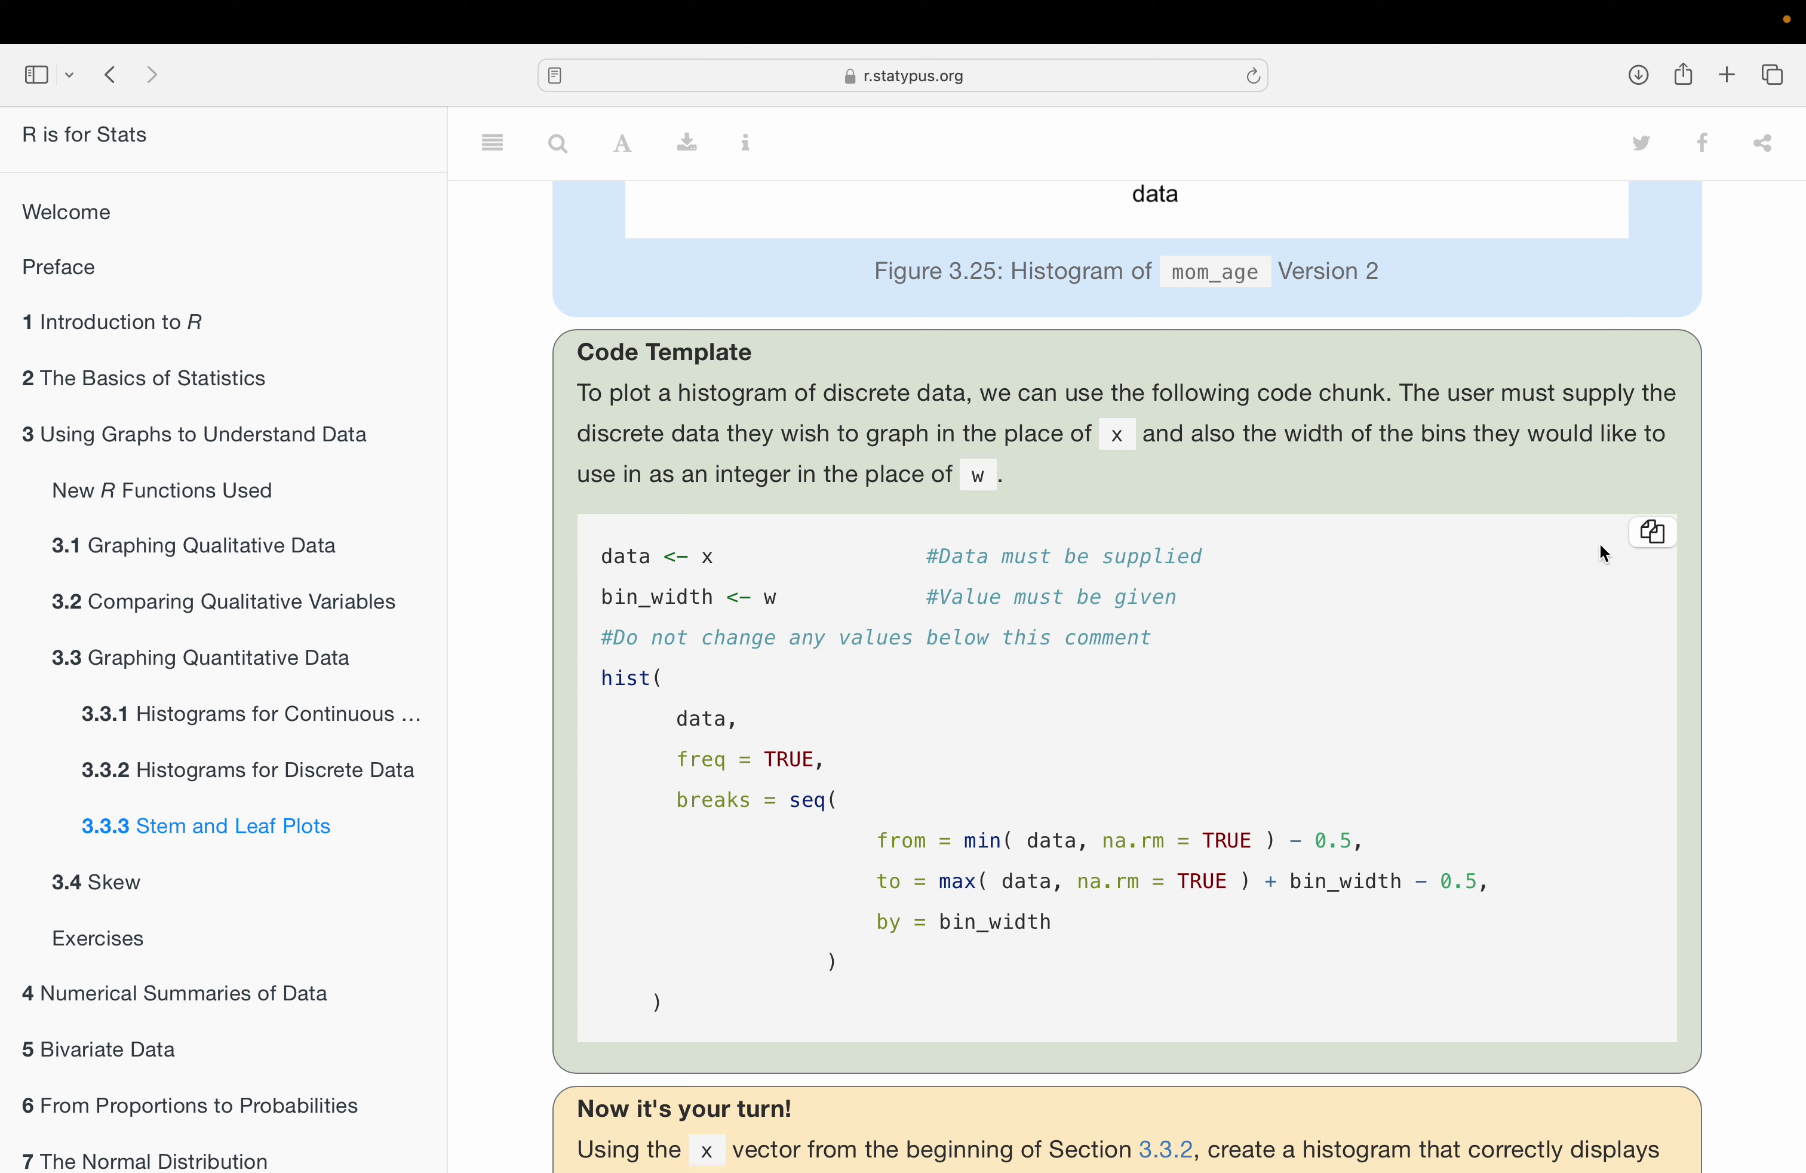
{"action": "left_click", "coordinate": [1653, 539]}
- Switch to RStudio and paste the histogram code template at line 5 of the script, below a blank line
{"action": "key", "text": "ctrl+Left"}
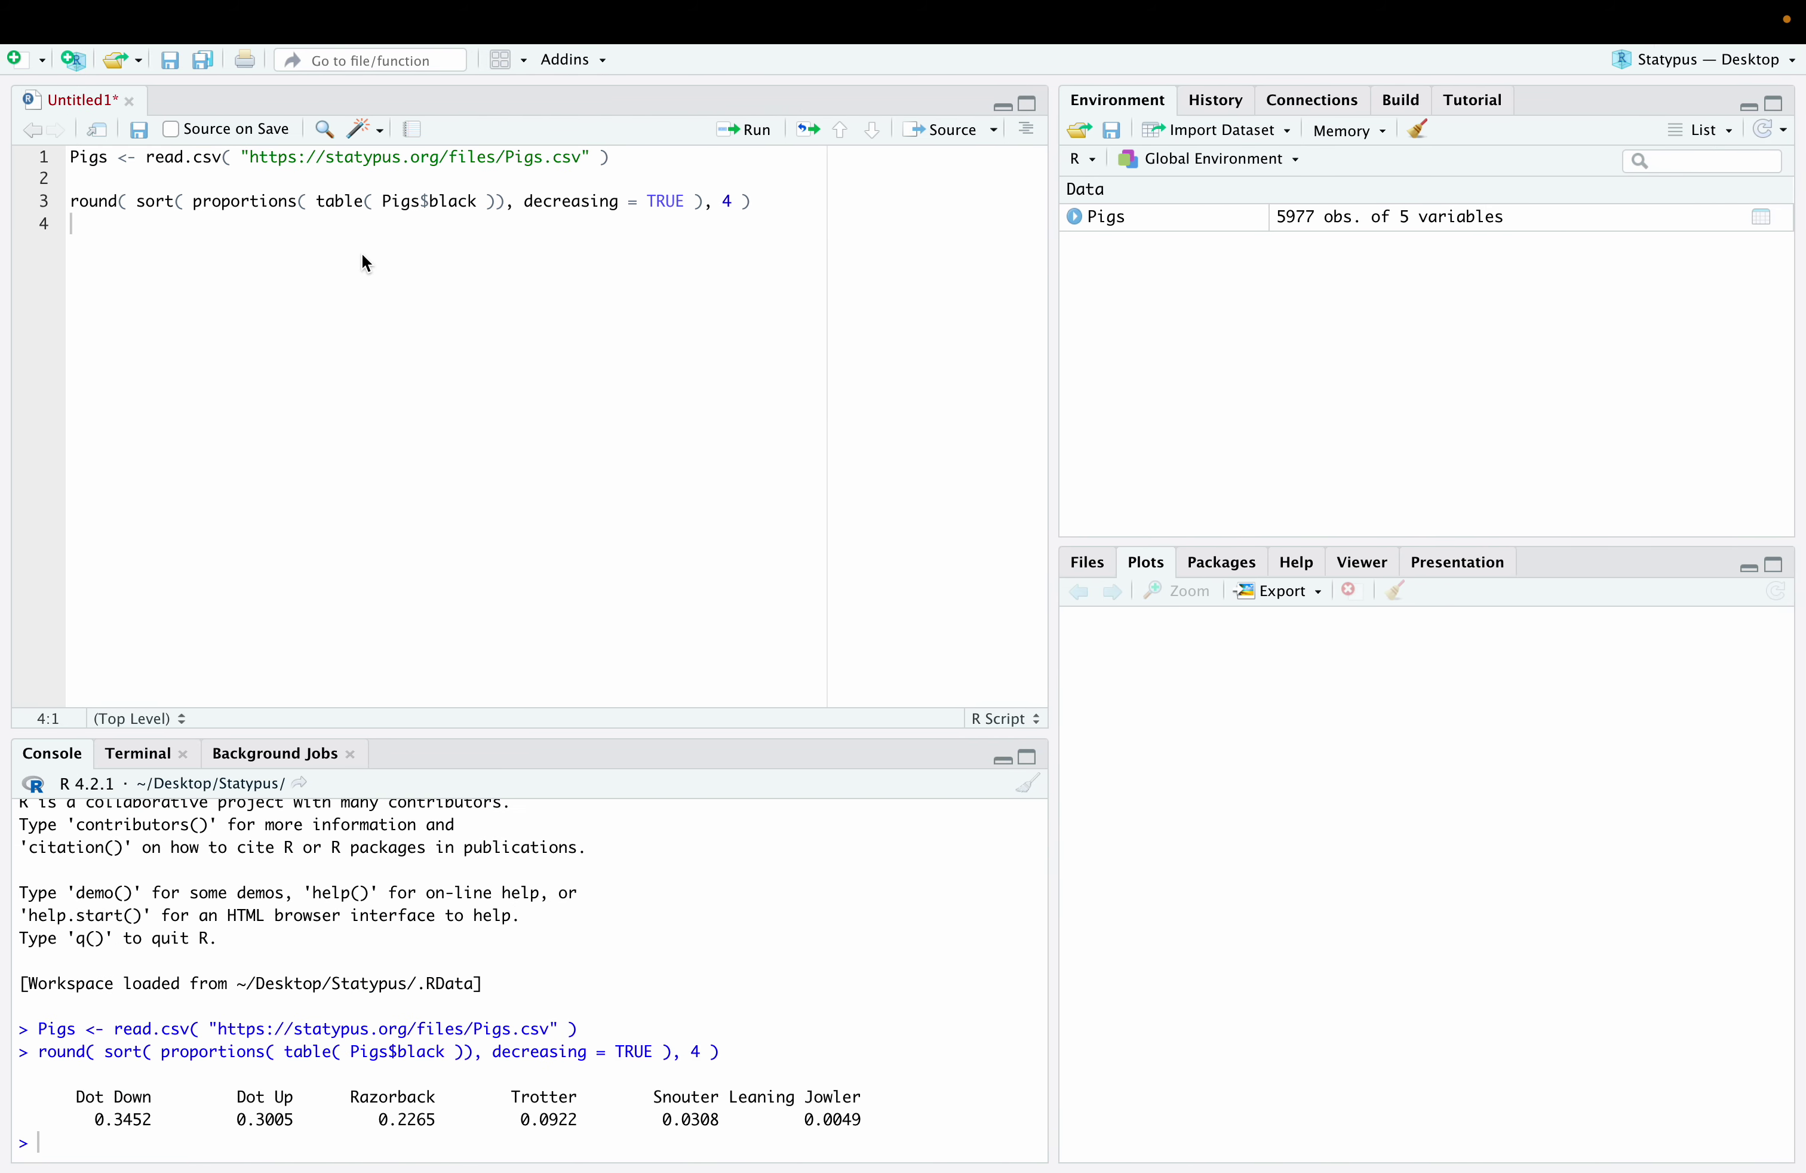
{"action": "key", "text": "Return"}
{"action": "key", "text": "super+v"}
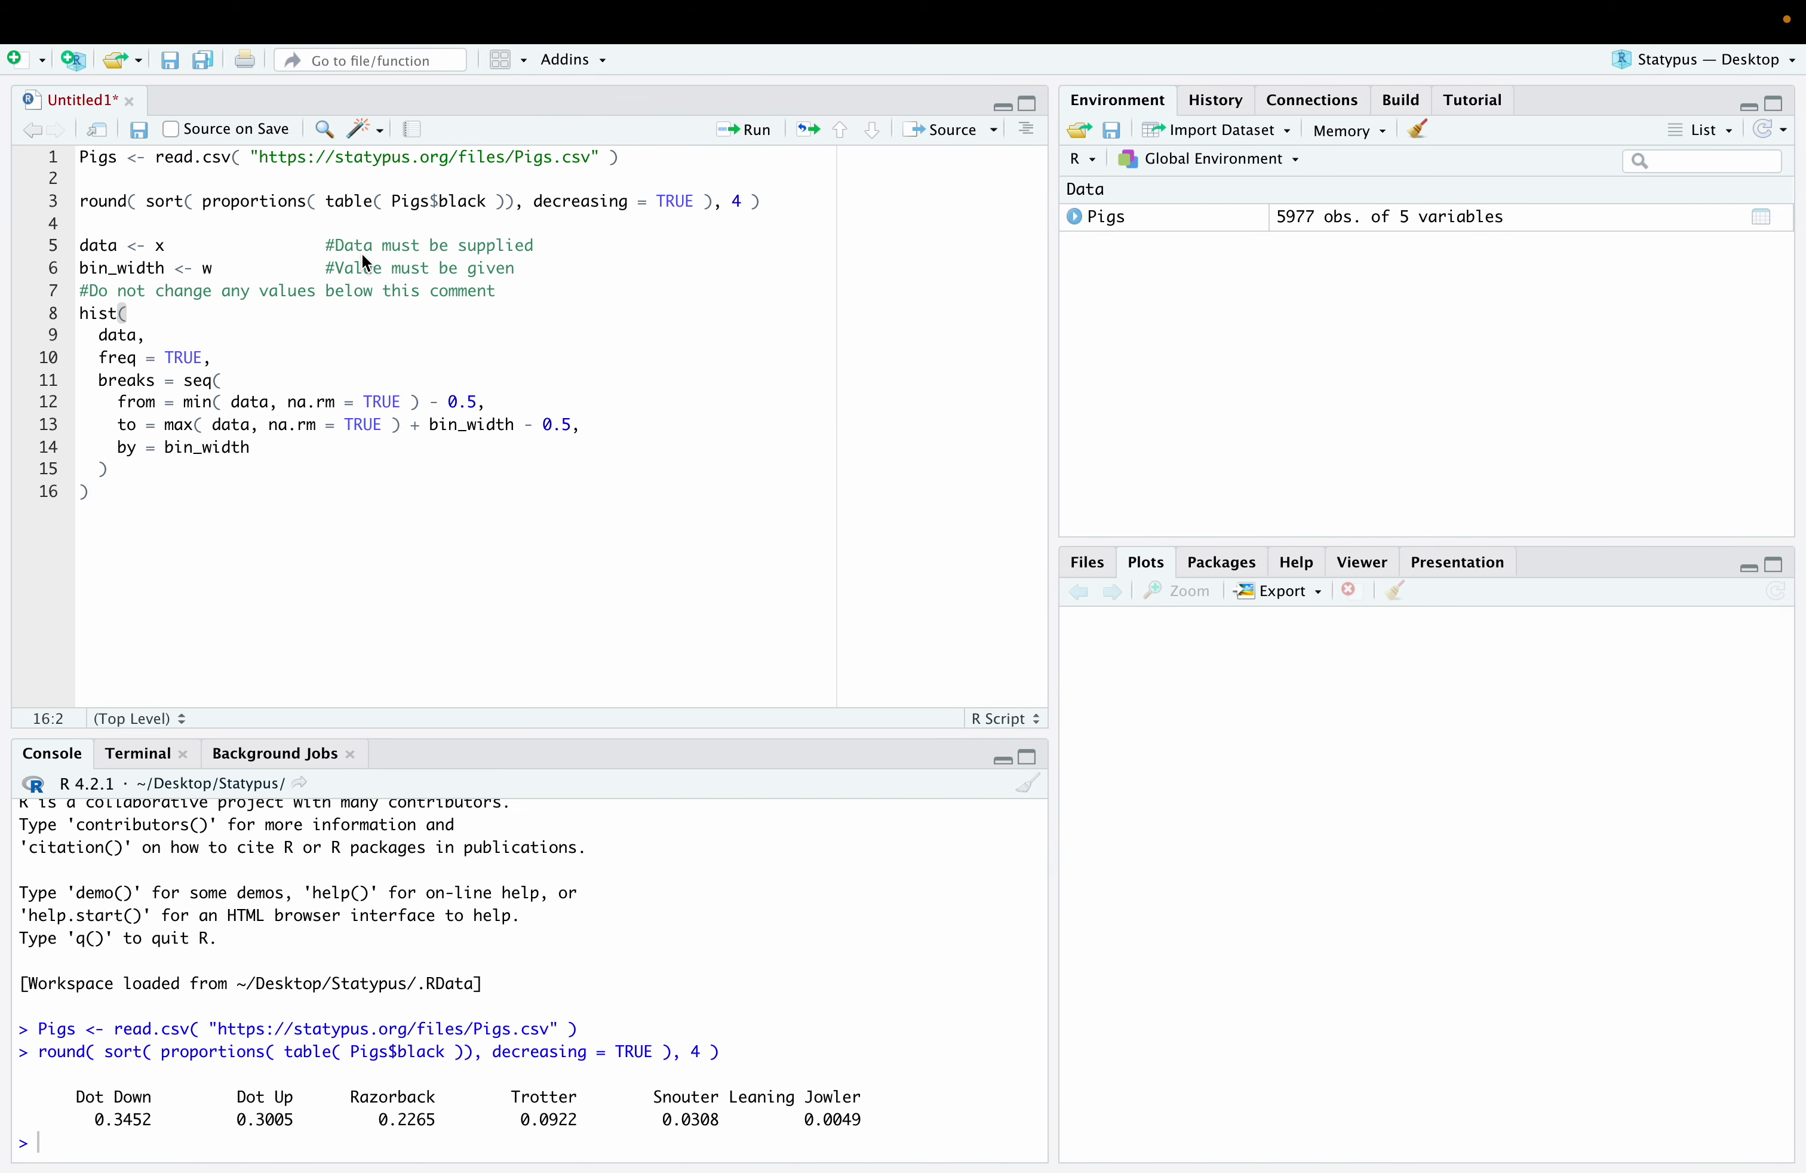
- Replace the template's x placeholder with mtcars$carb and run that data assignment line
{"action": "left_click", "coordinate": [166, 248]}
{"action": "key", "text": "BackSpace"}
{"action": "type", "text": "mtcars"}
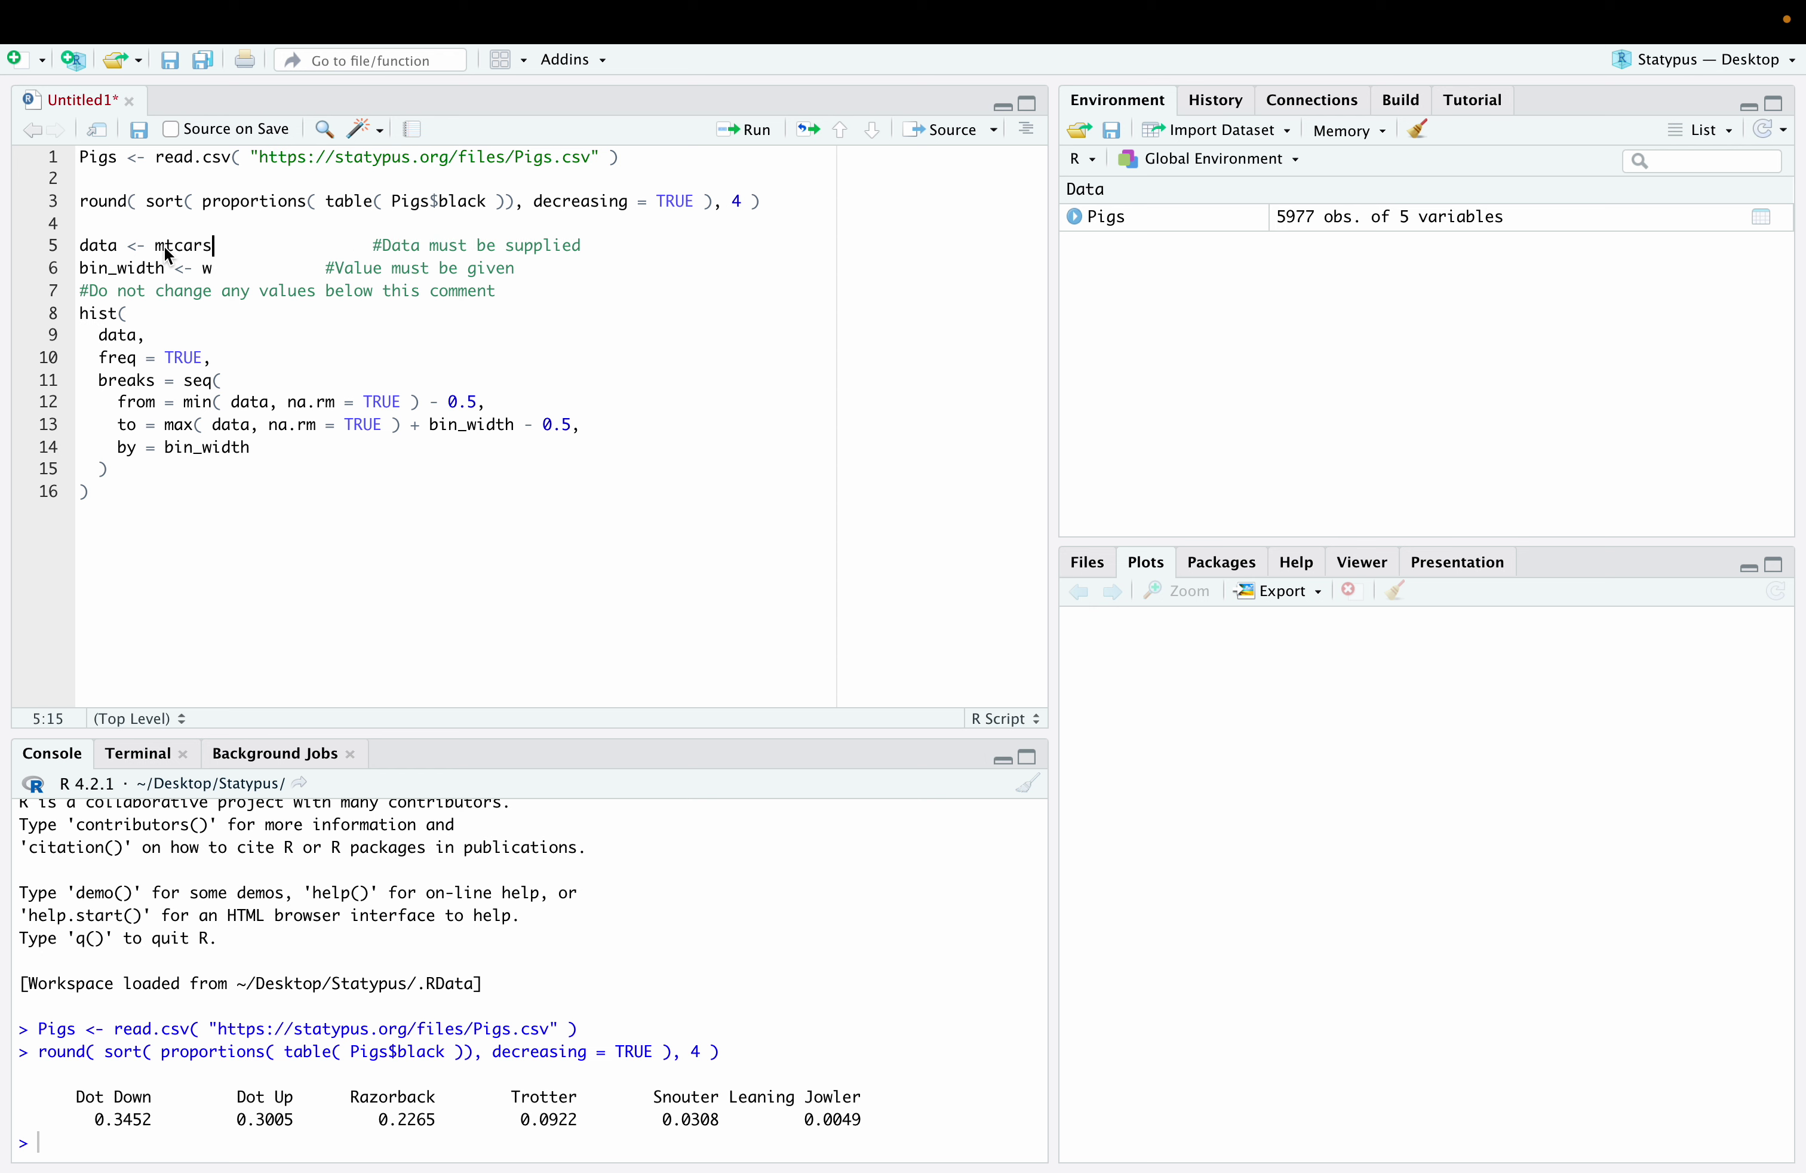
{"action": "type", "text": "$ca"}
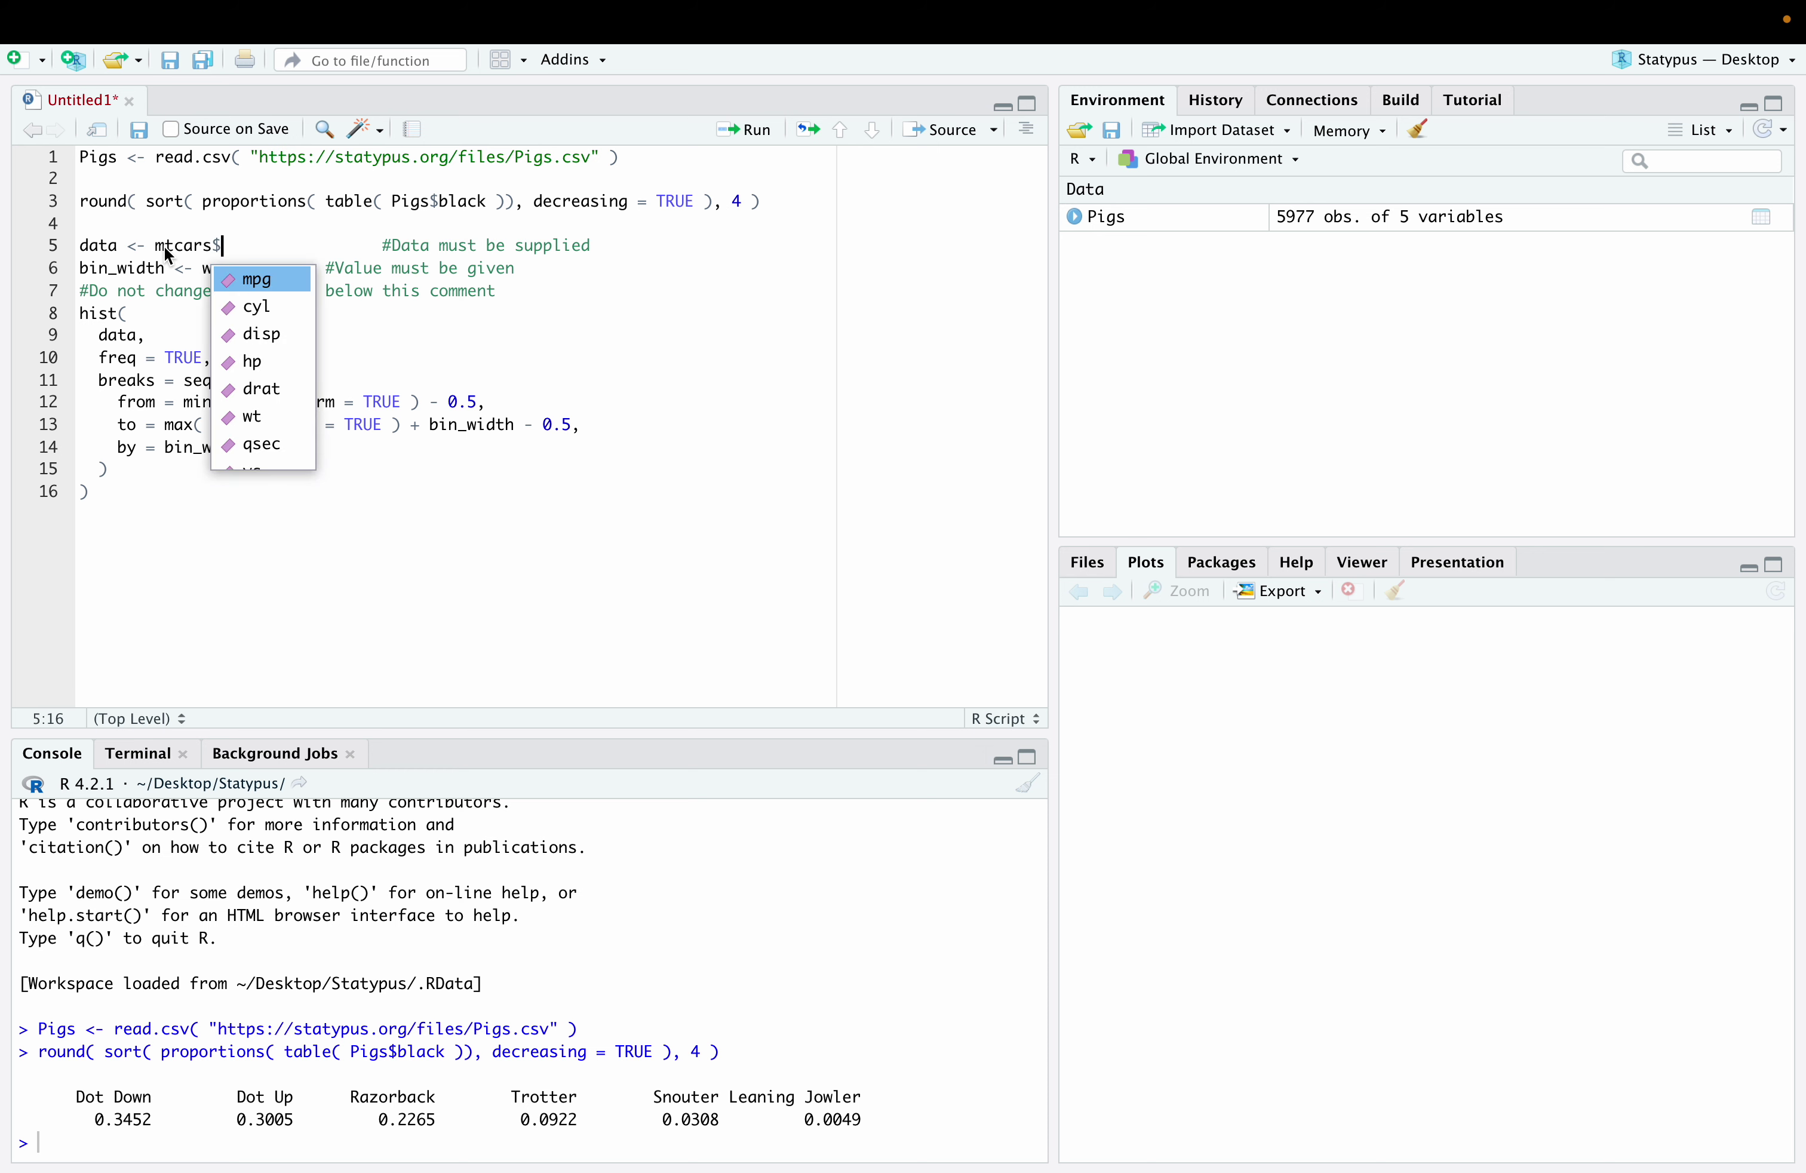
{"action": "key", "text": "Return"}
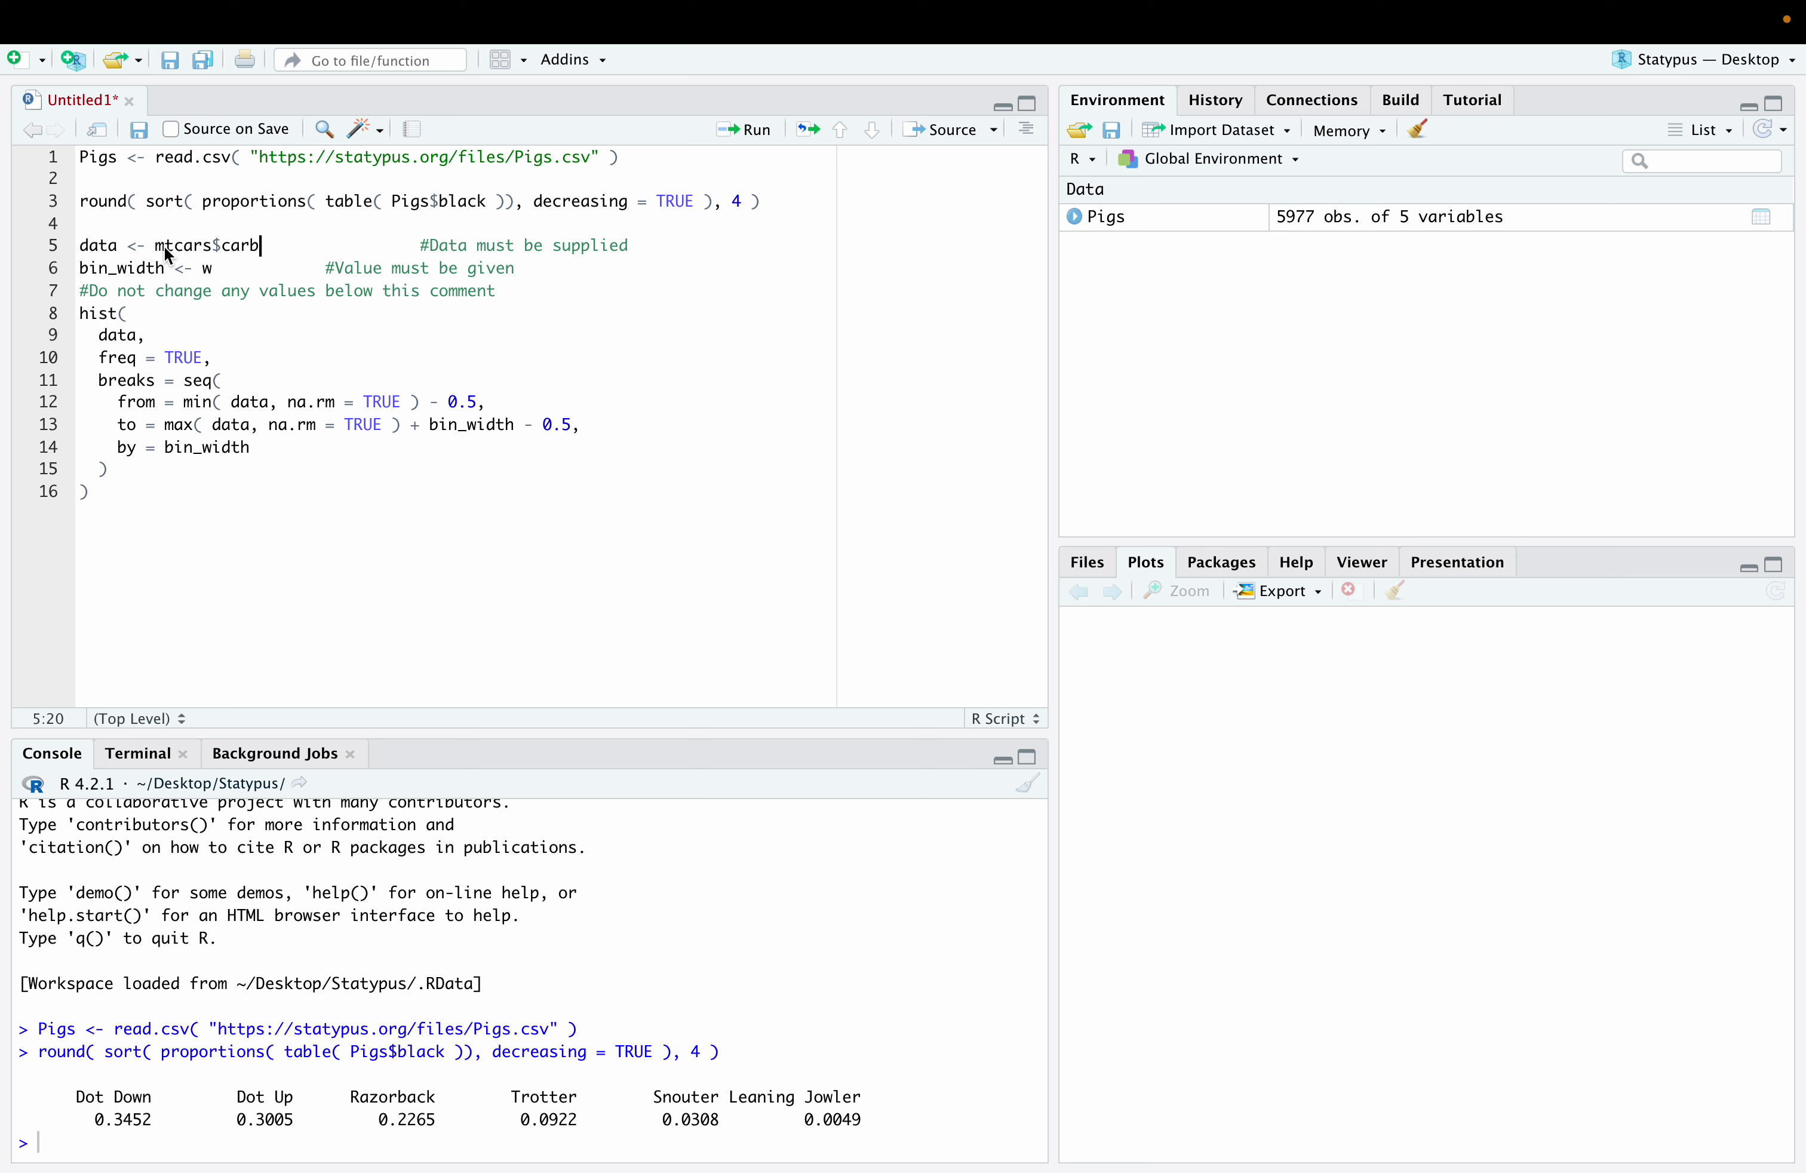
{"action": "key", "text": "ctrl+Return"}
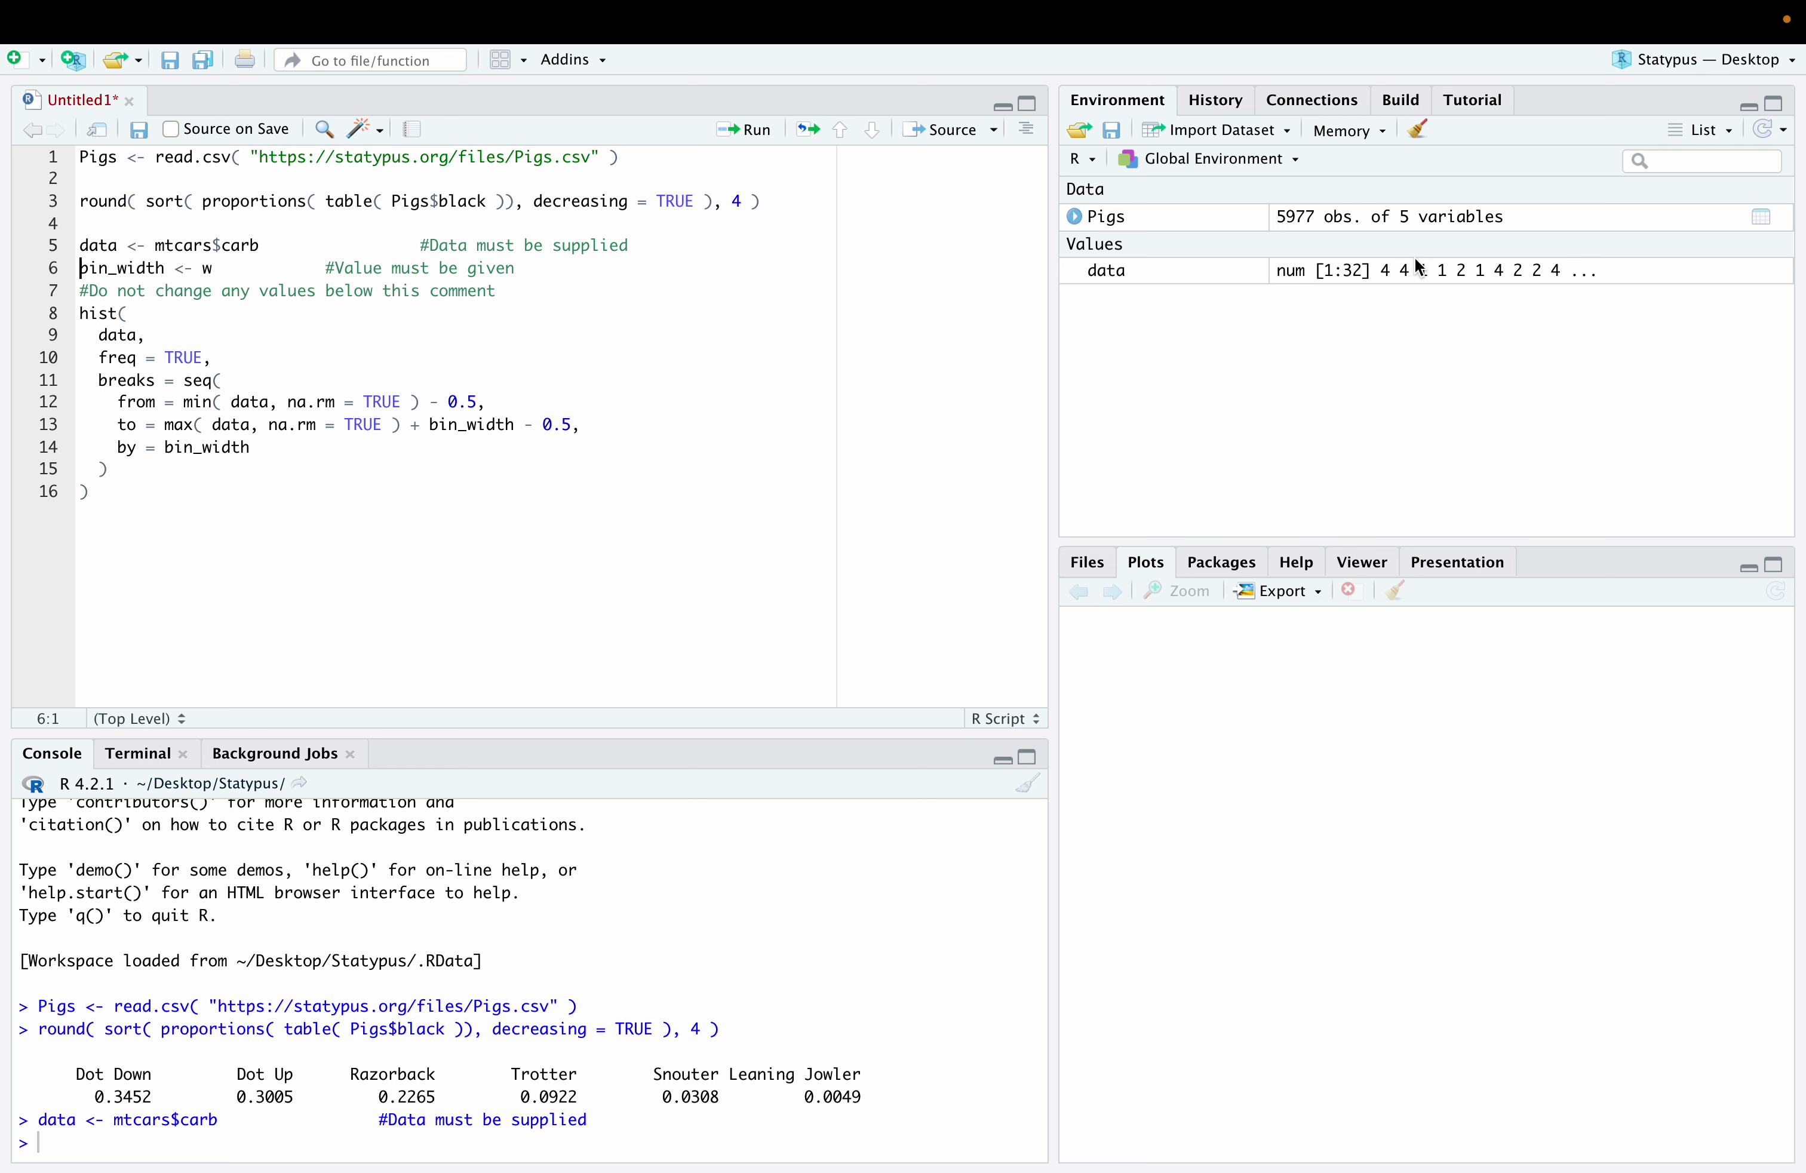
- Set bin_width to 1 and run that line and the rest of the template to plot the histogram
{"action": "double_click", "coordinate": [211, 268]}
{"action": "type", "text": "1"}
{"action": "key", "text": "ctrl+Return"}
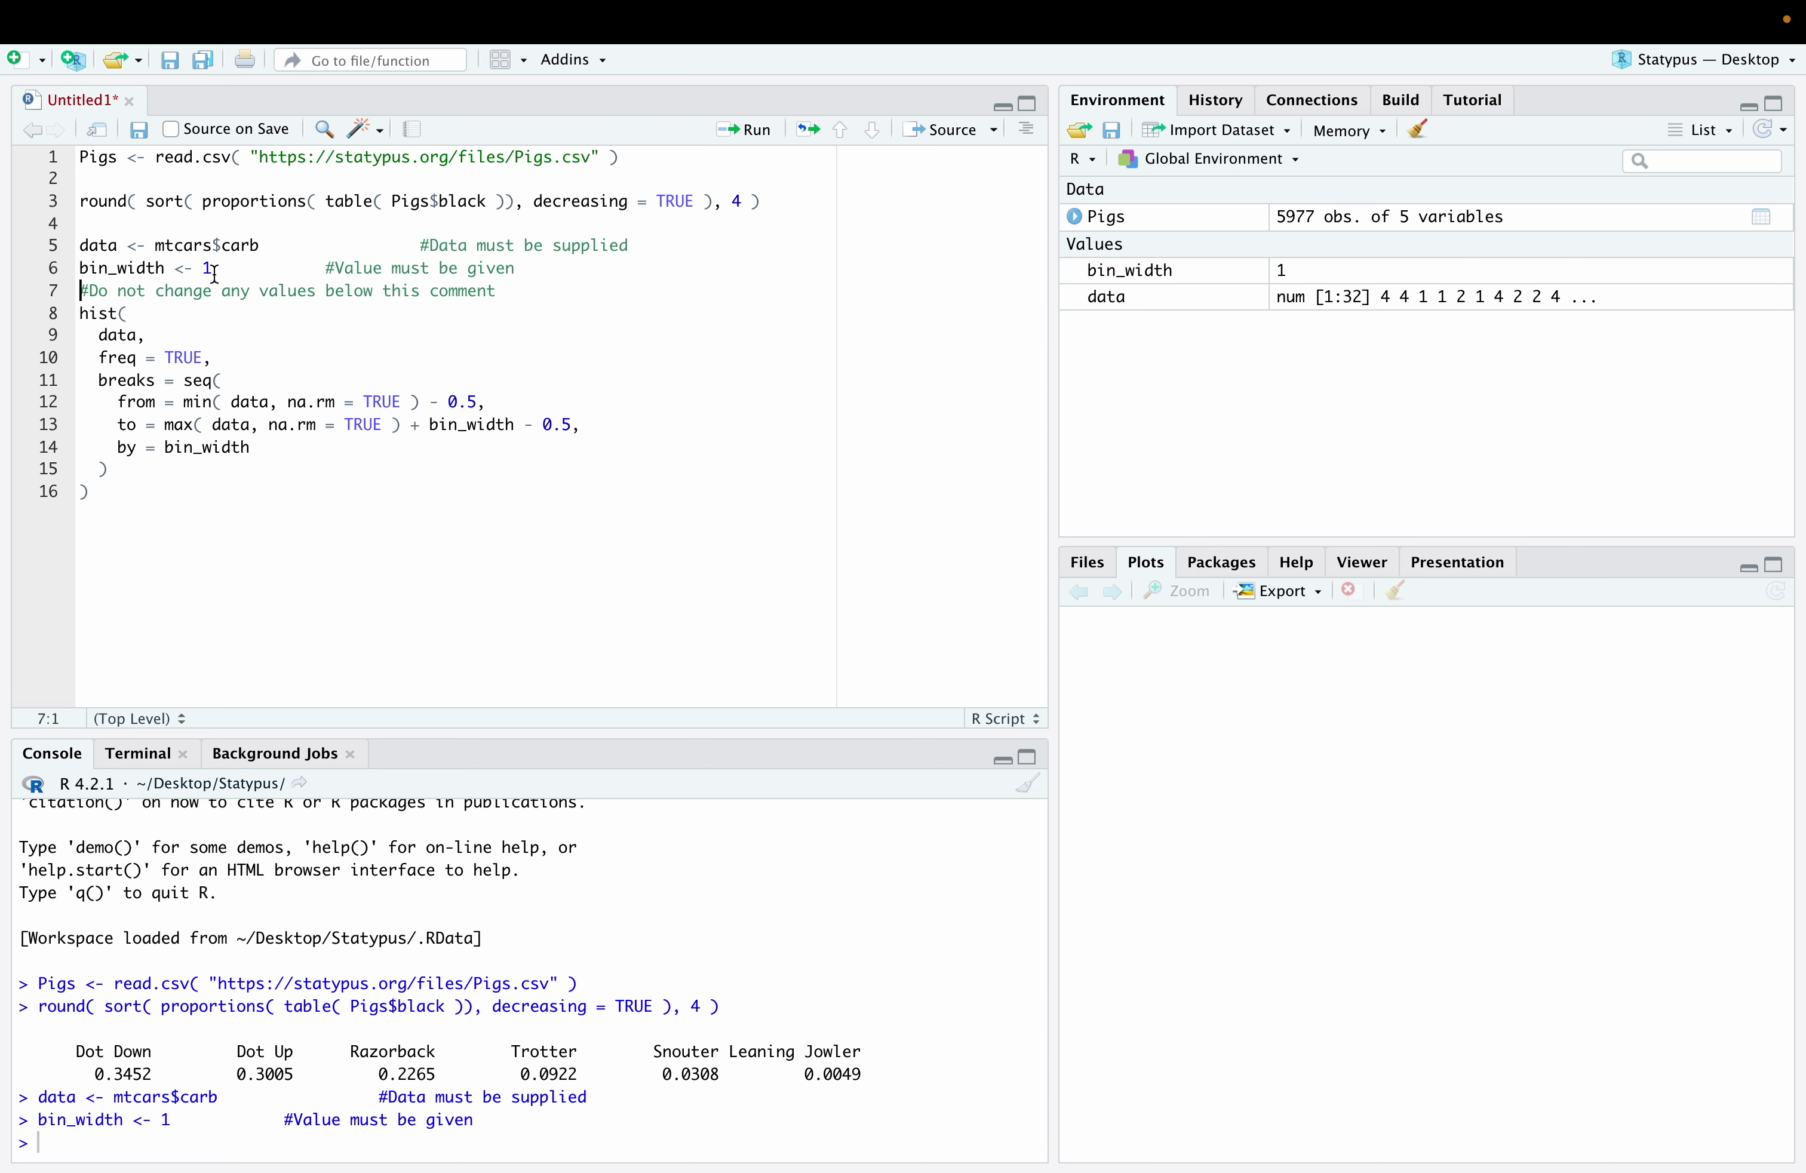
{"action": "key", "text": "ctrl+Return"}
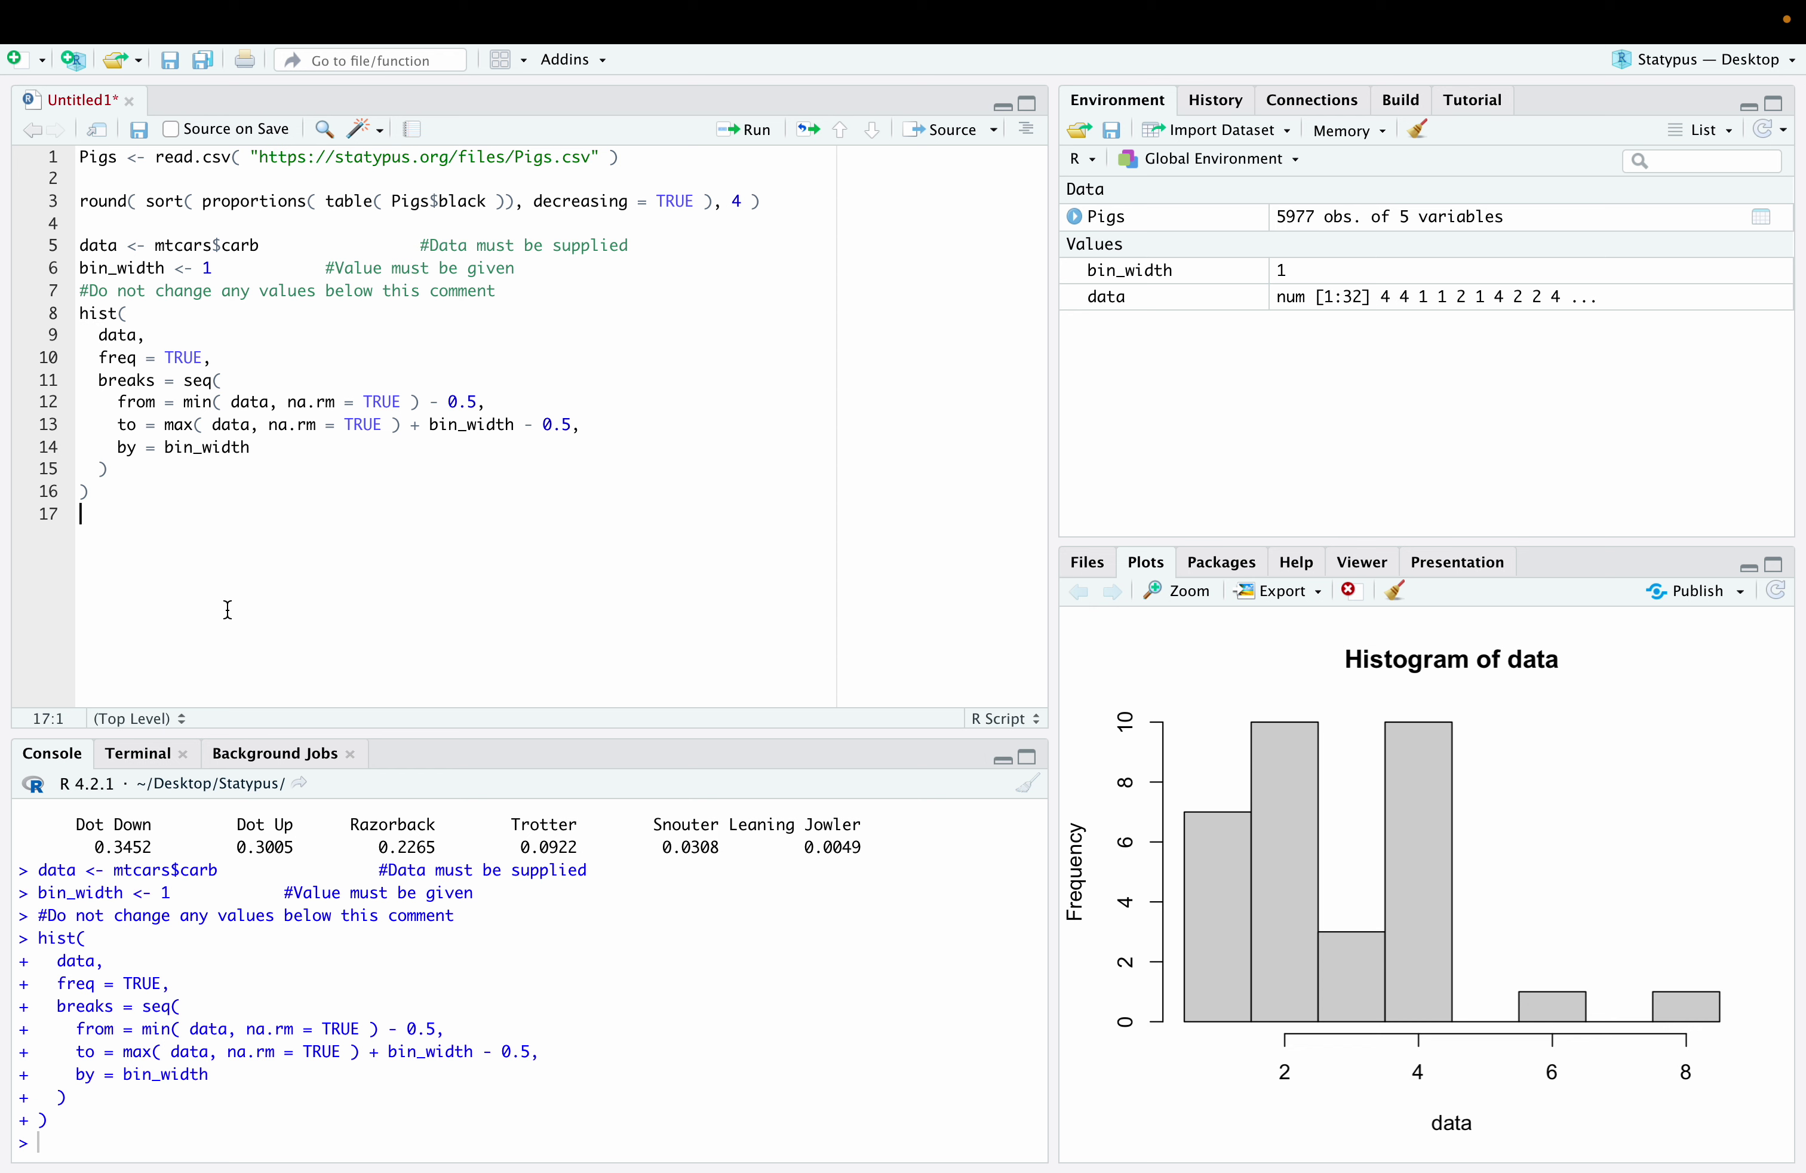
- Add the line hist( mtcars$carb ) below the template code, separated by a blank line
{"action": "key", "text": "Return"}
{"action": "type", "text": "hist( mtcars"}
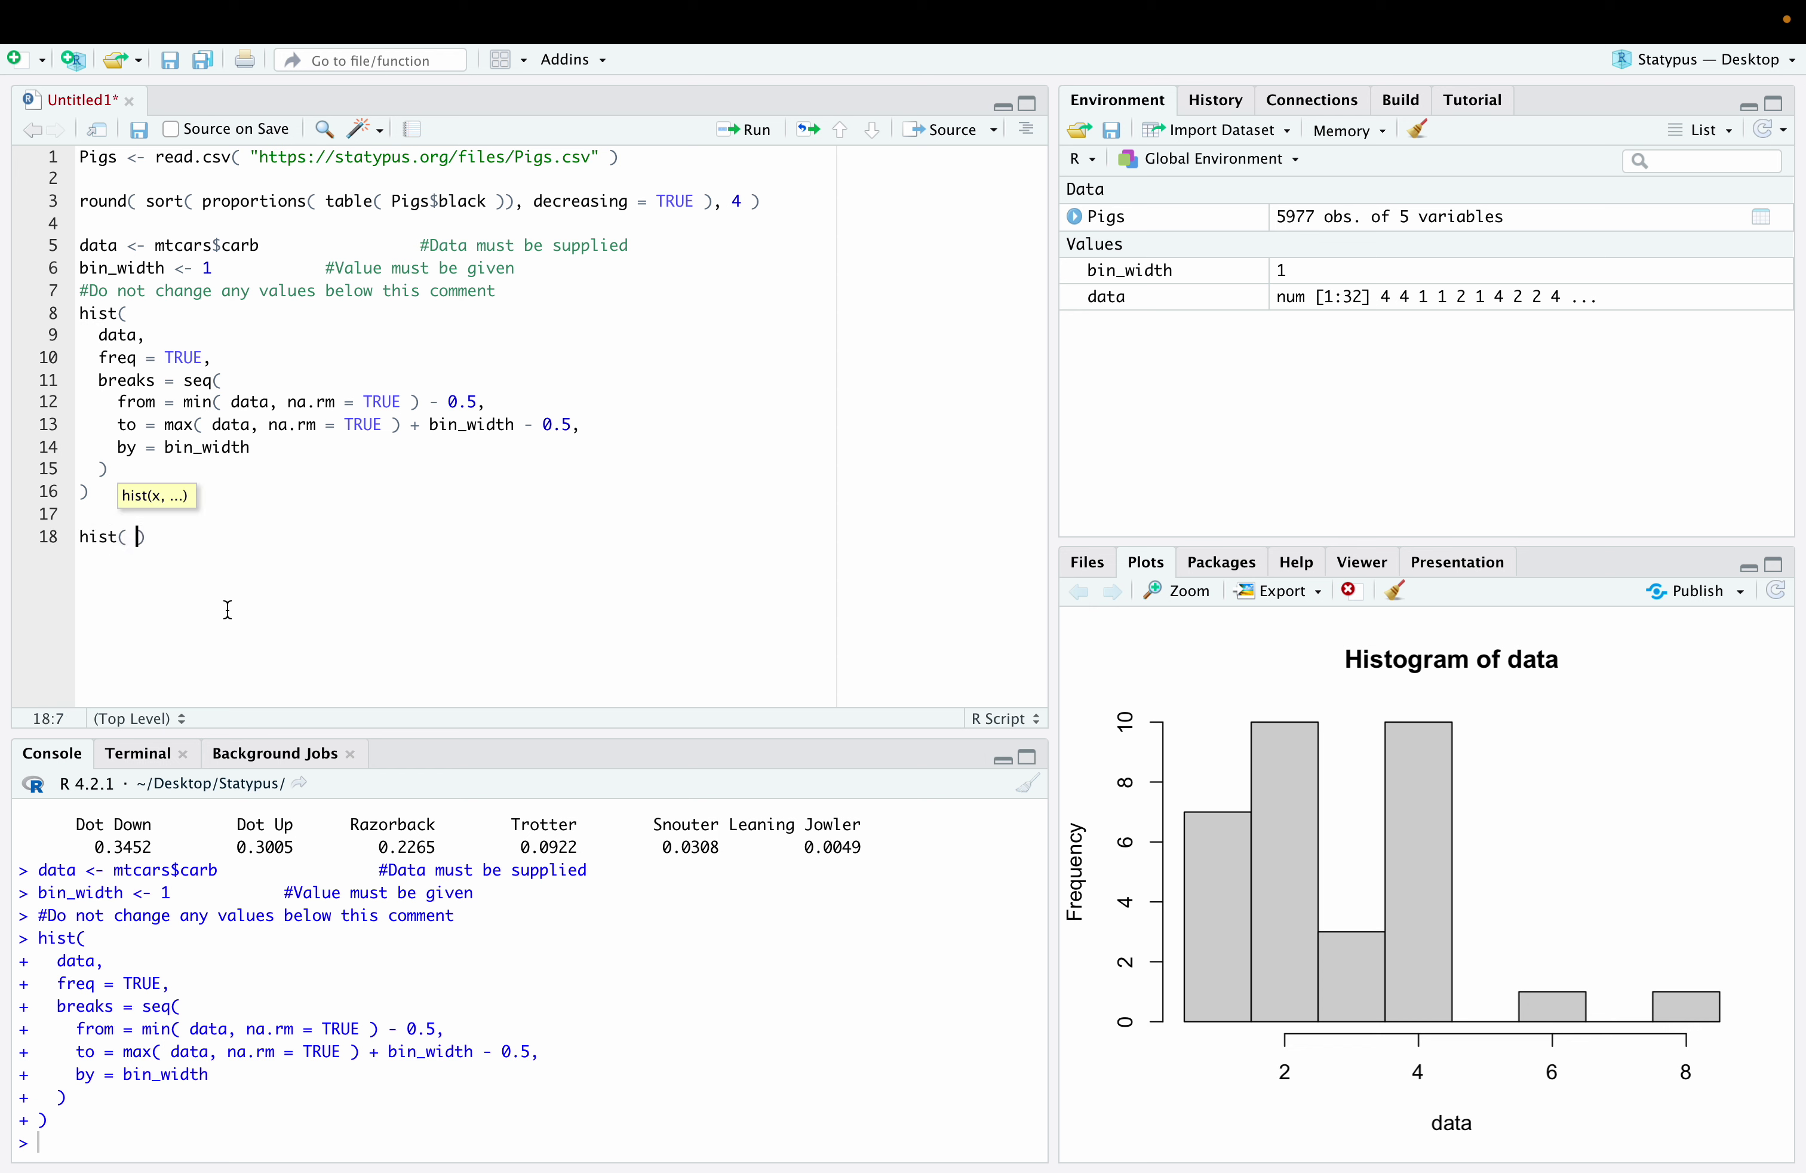
{"action": "type", "text": "$"}
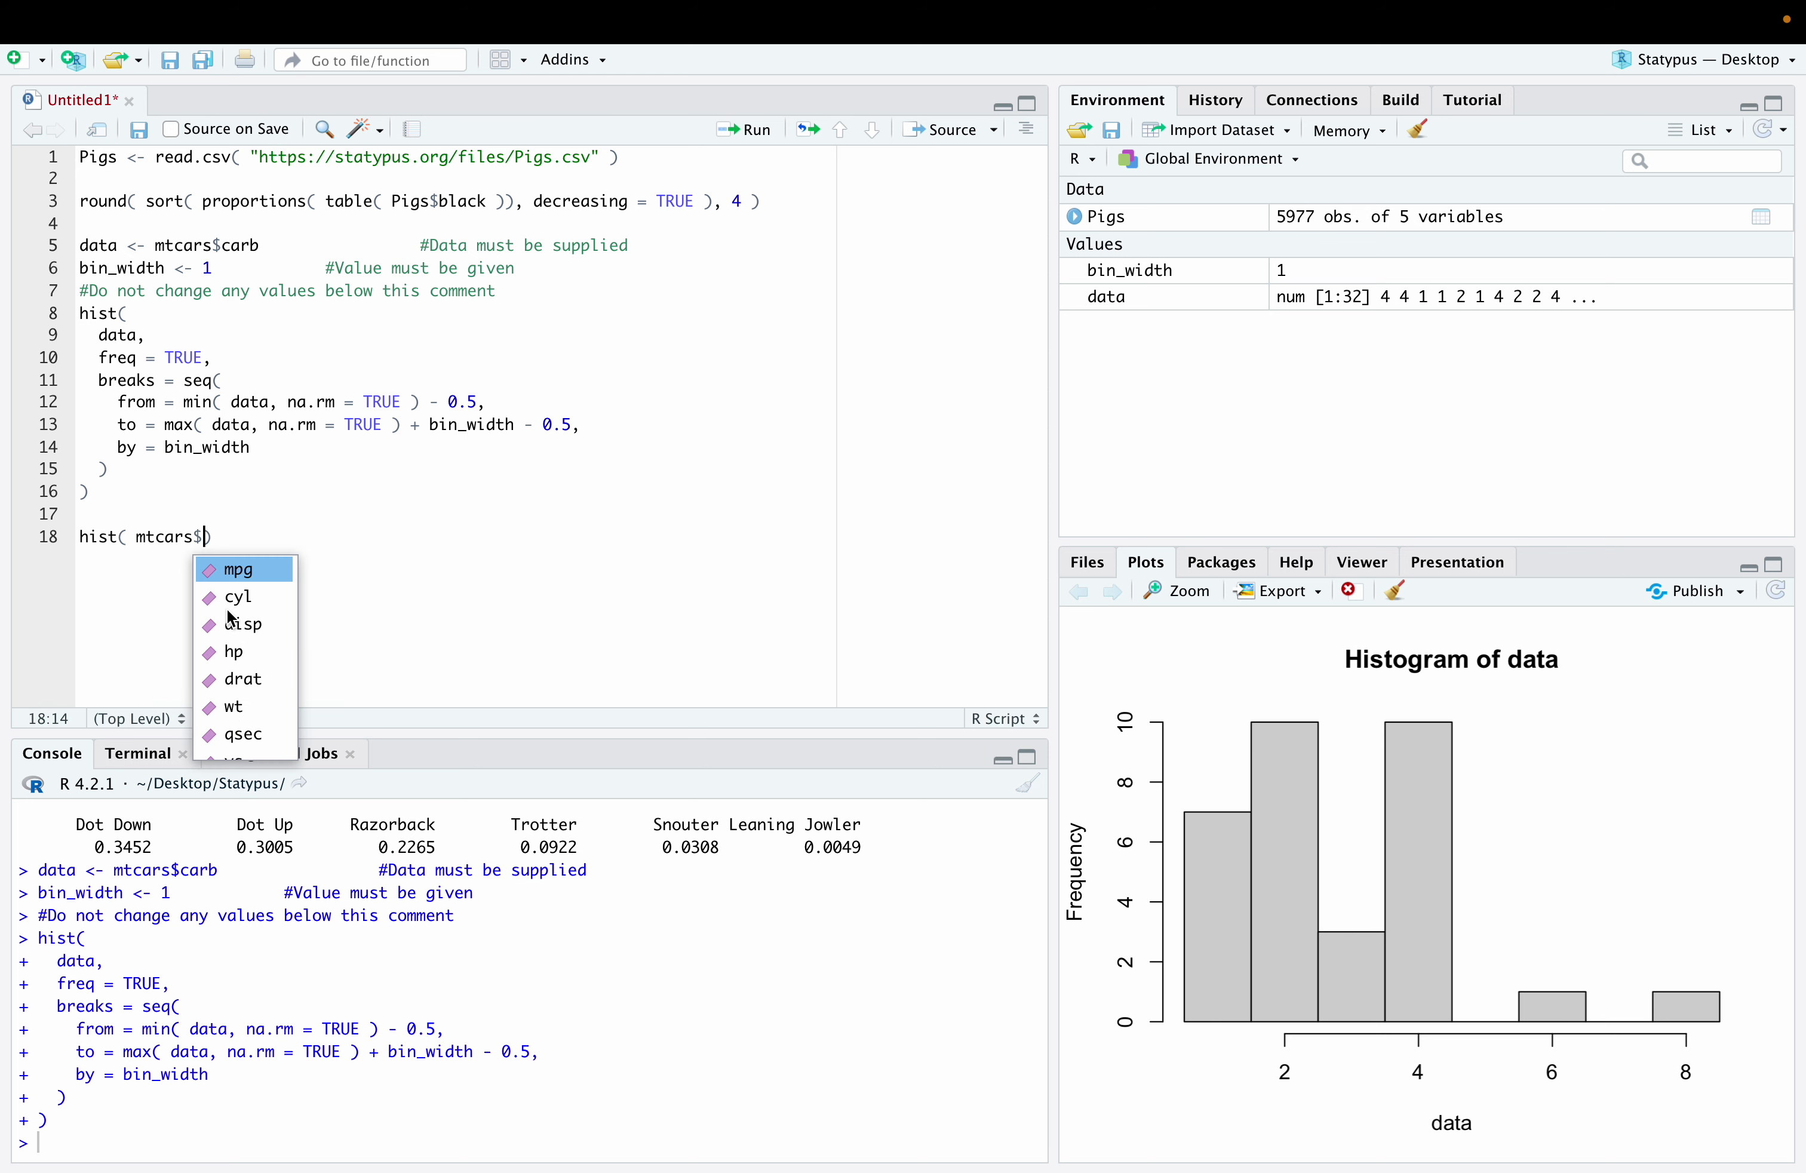
{"action": "type", "text": "ca"}
{"action": "key", "text": "Tab"}
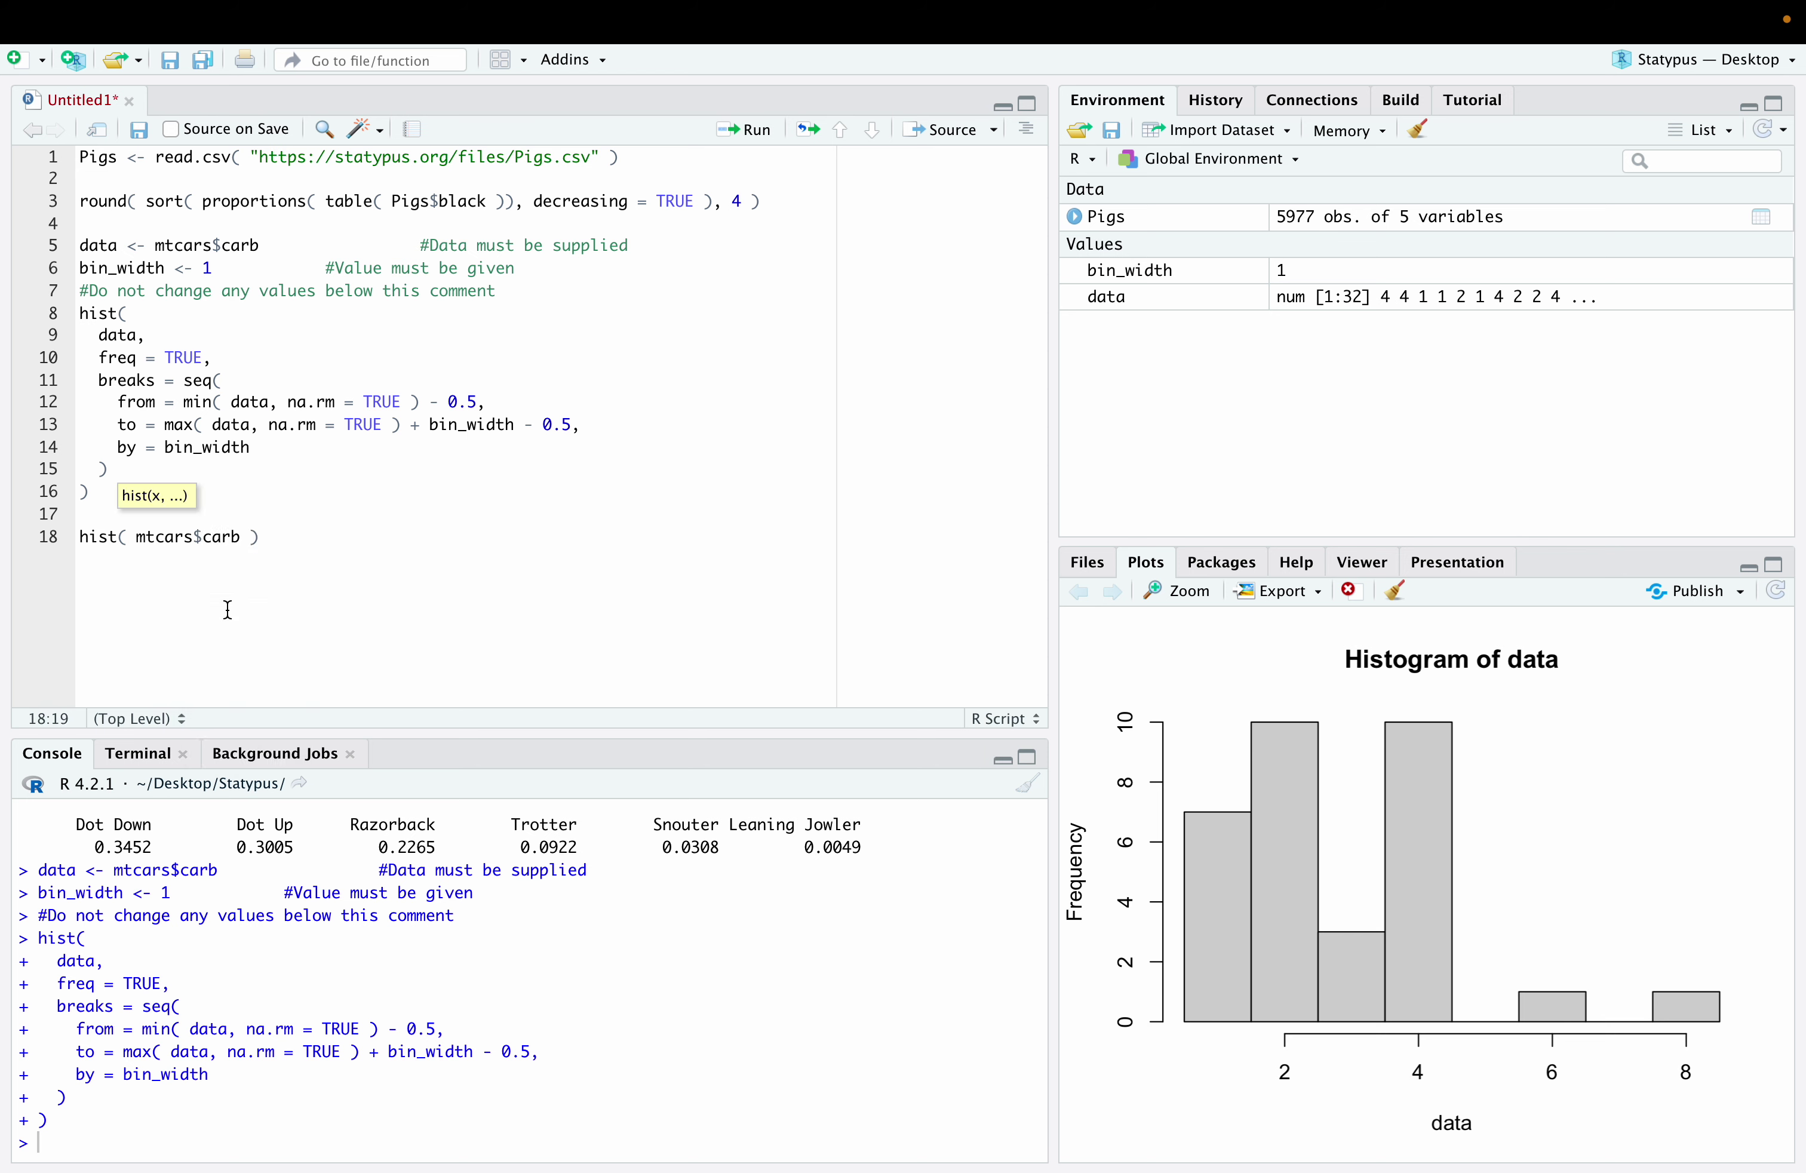
- Run the hist( mtcars$carb ) line, compare its plot with the previous histogram, and start a new line 20 in the script
{"action": "key", "text": "ctrl+Return"}
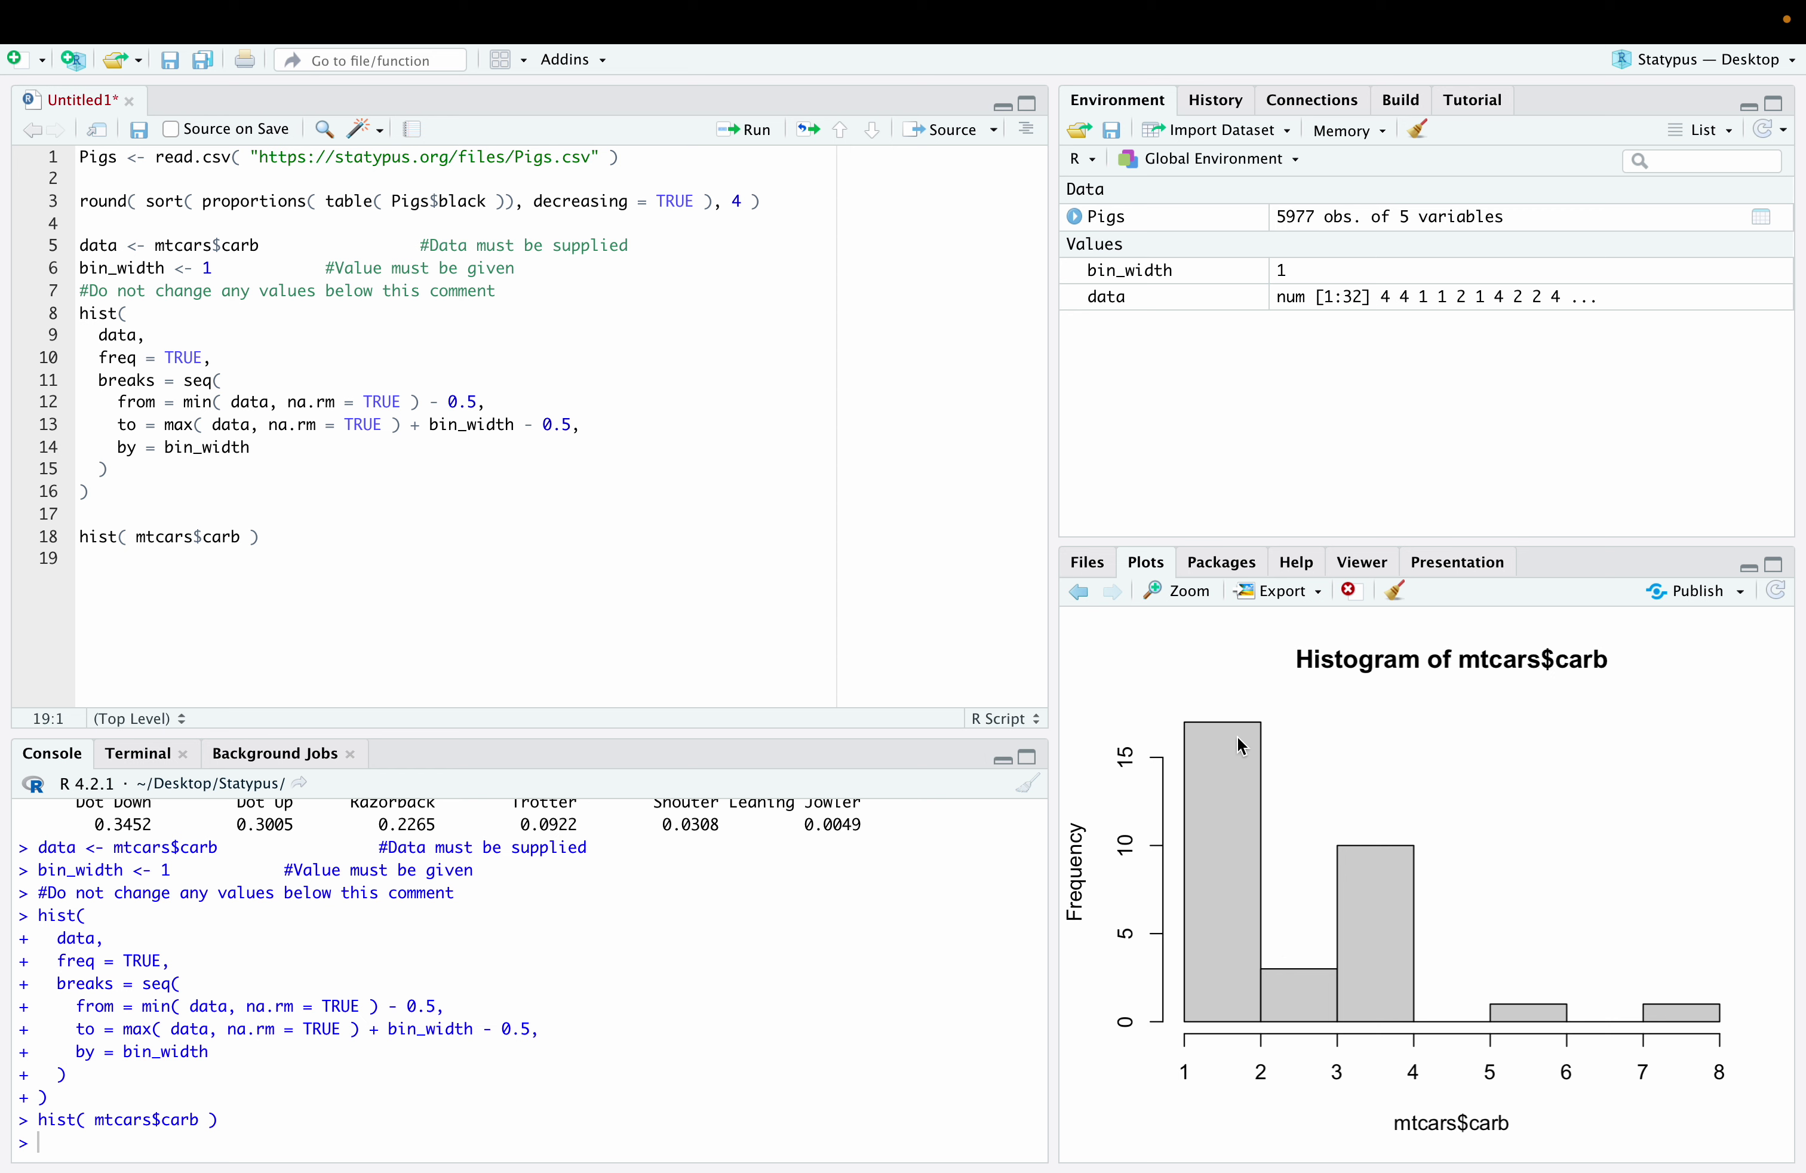
{"action": "left_click", "coordinate": [1080, 592]}
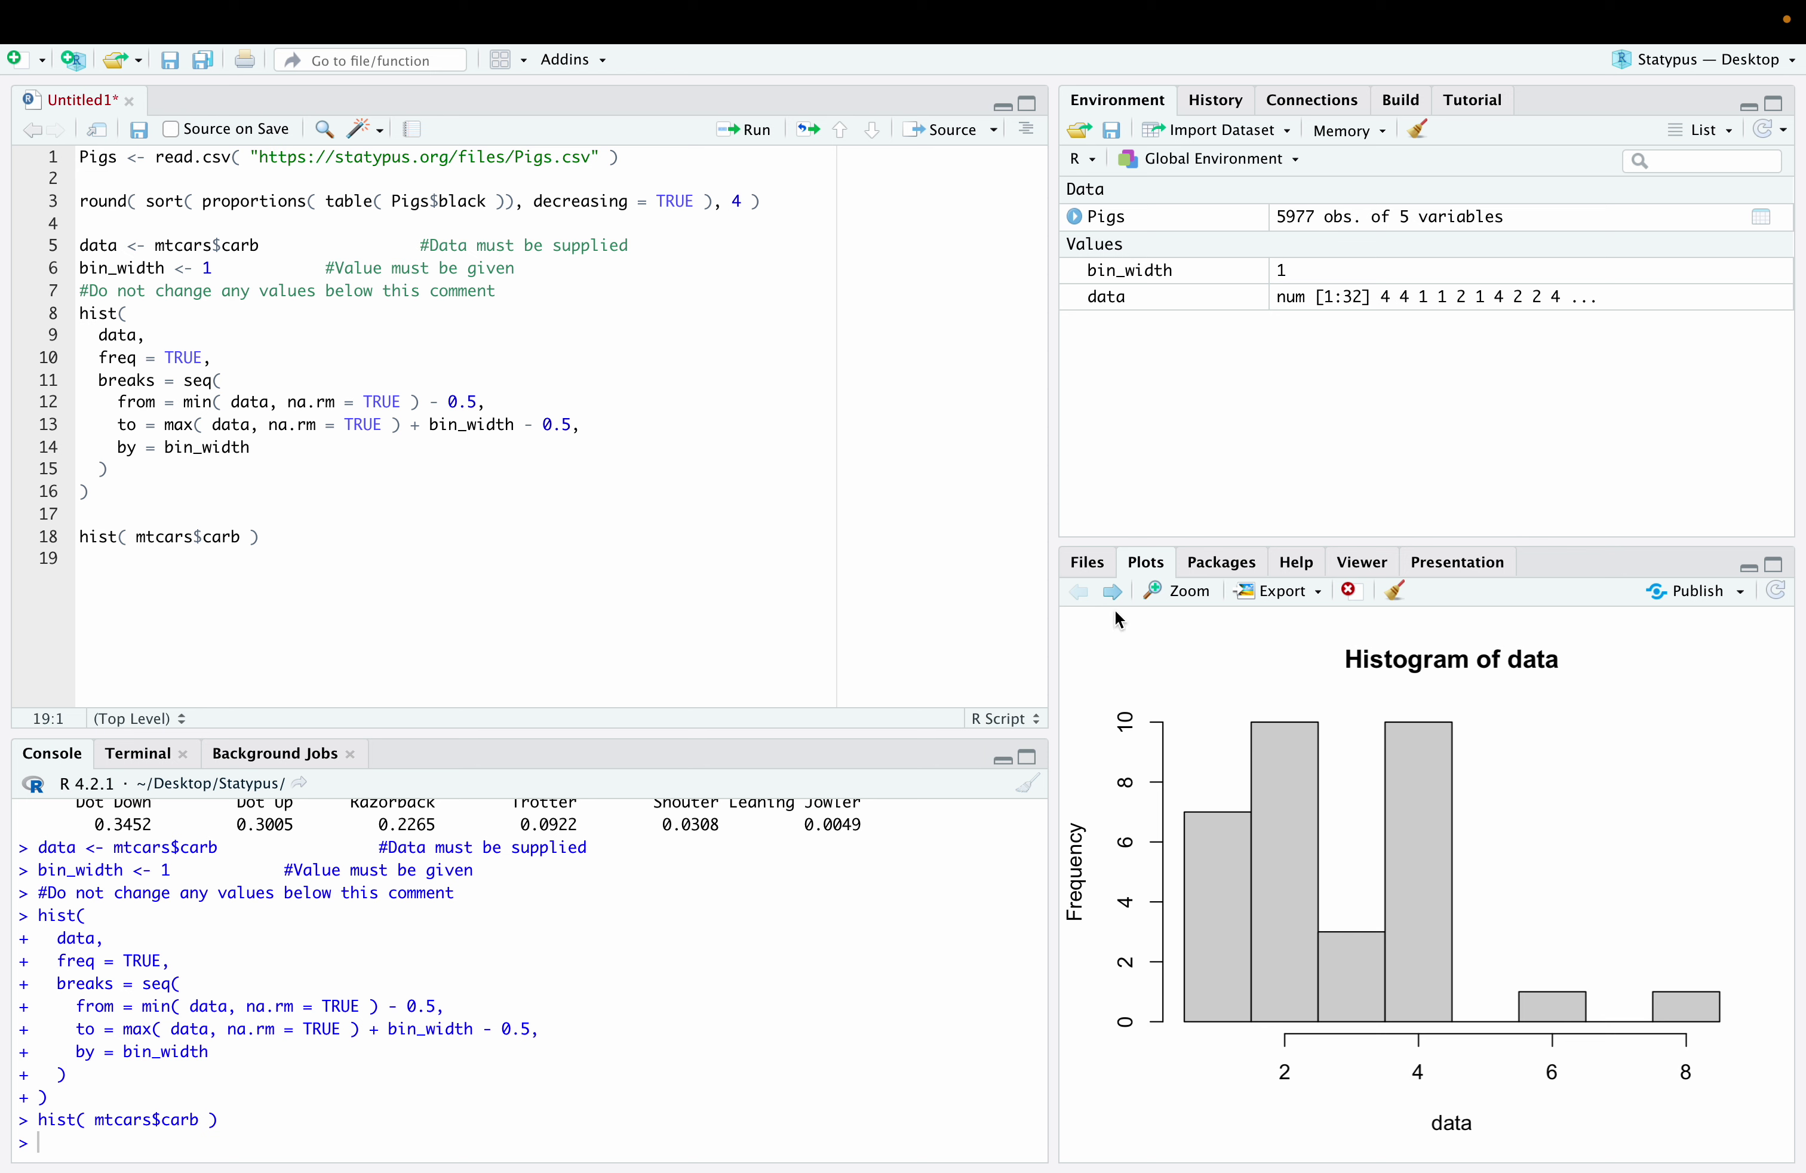
{"action": "left_click", "coordinate": [1113, 592]}
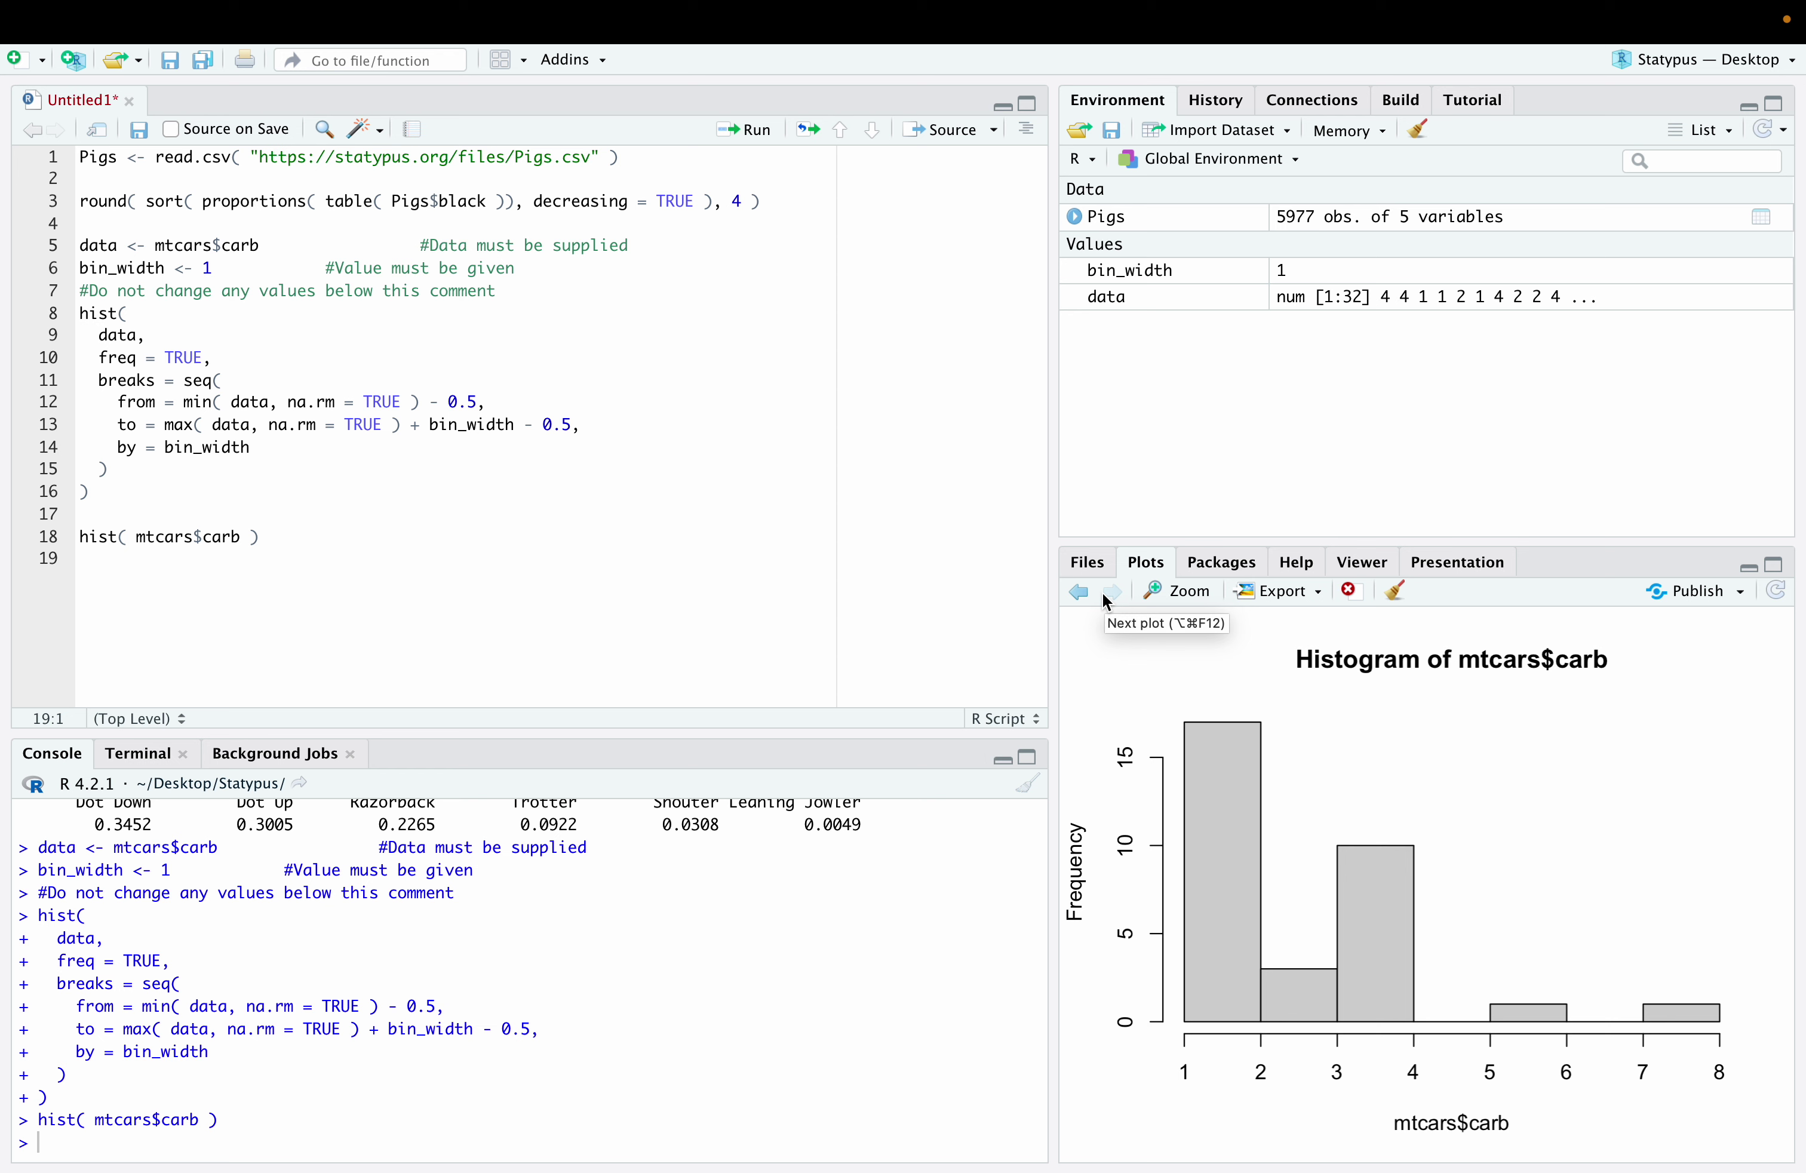
{"action": "key", "text": "Return"}
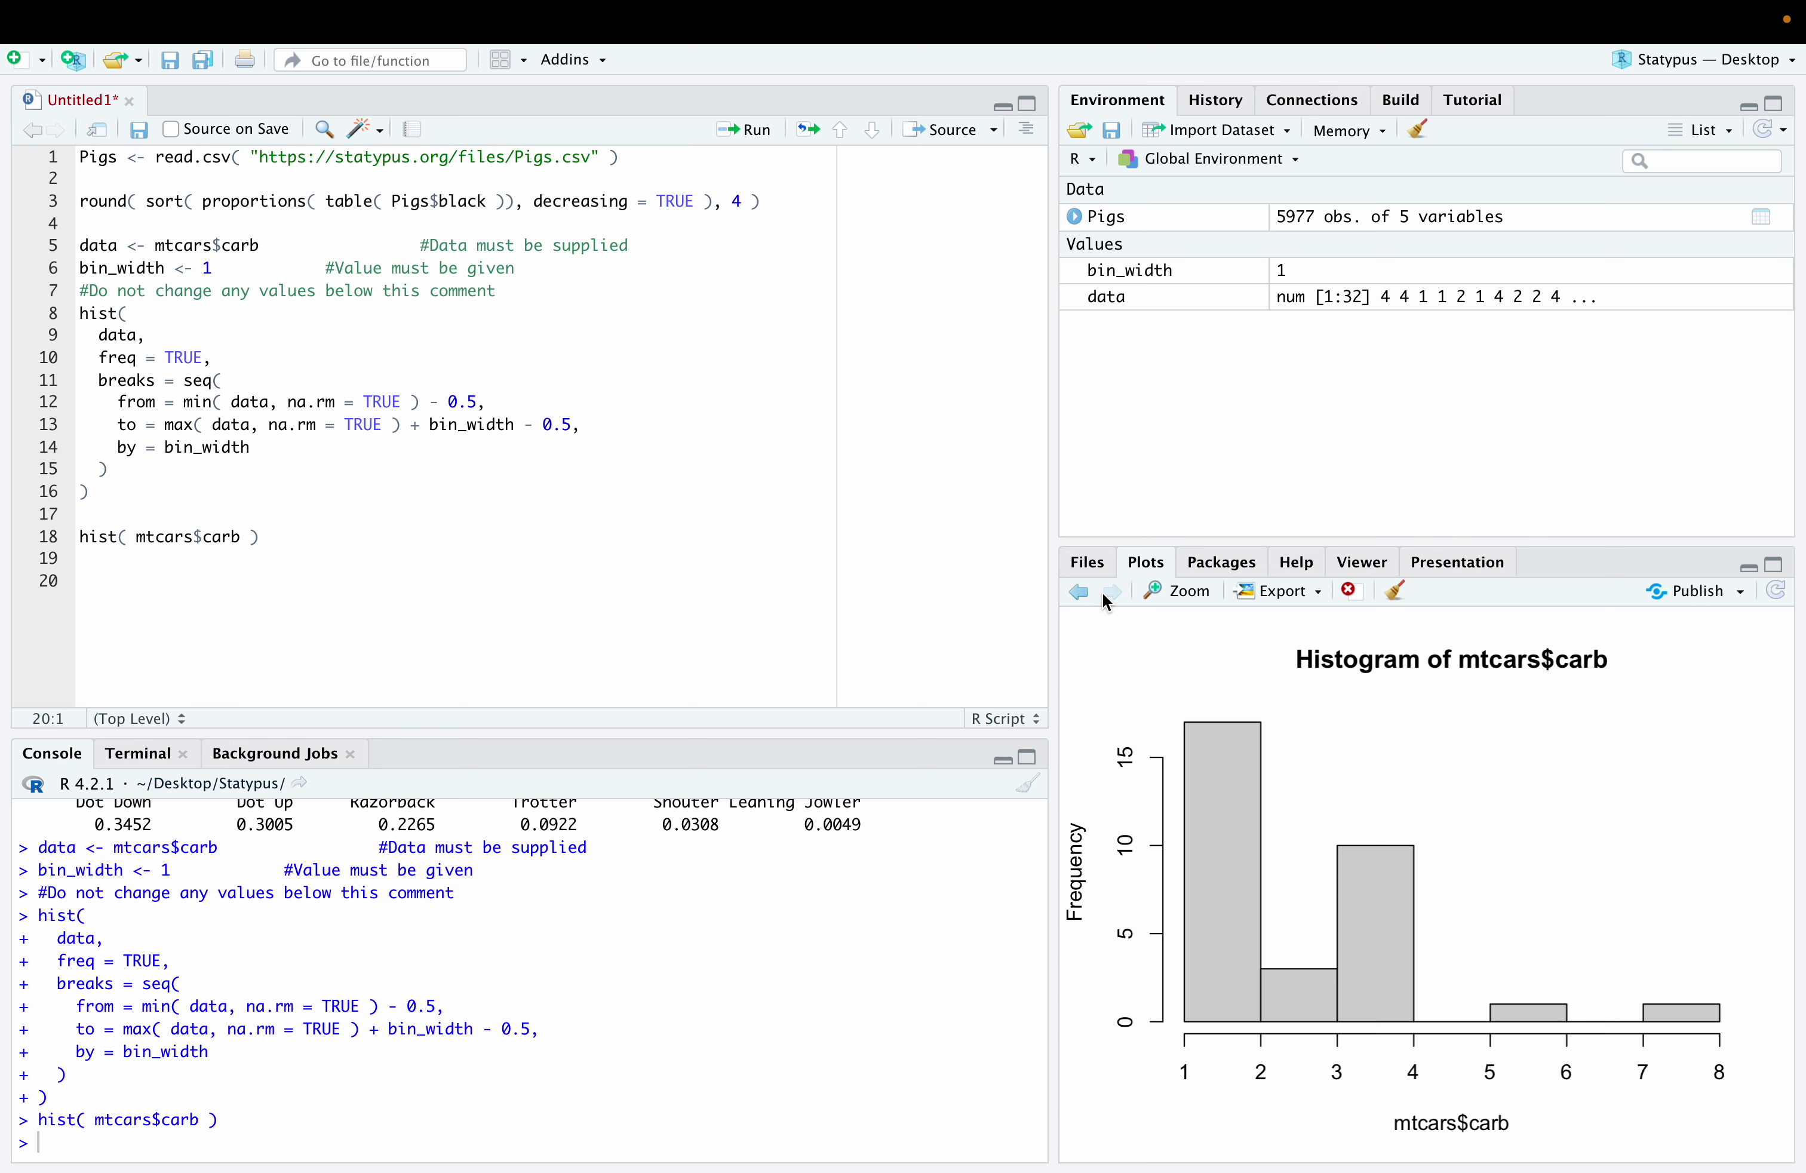
- Switch to the Statypus textbook in the browser and open section 5.4.2 on the LinearRegression function in the Bivariate Data chapter
{"action": "key", "text": "ctrl+Right"}
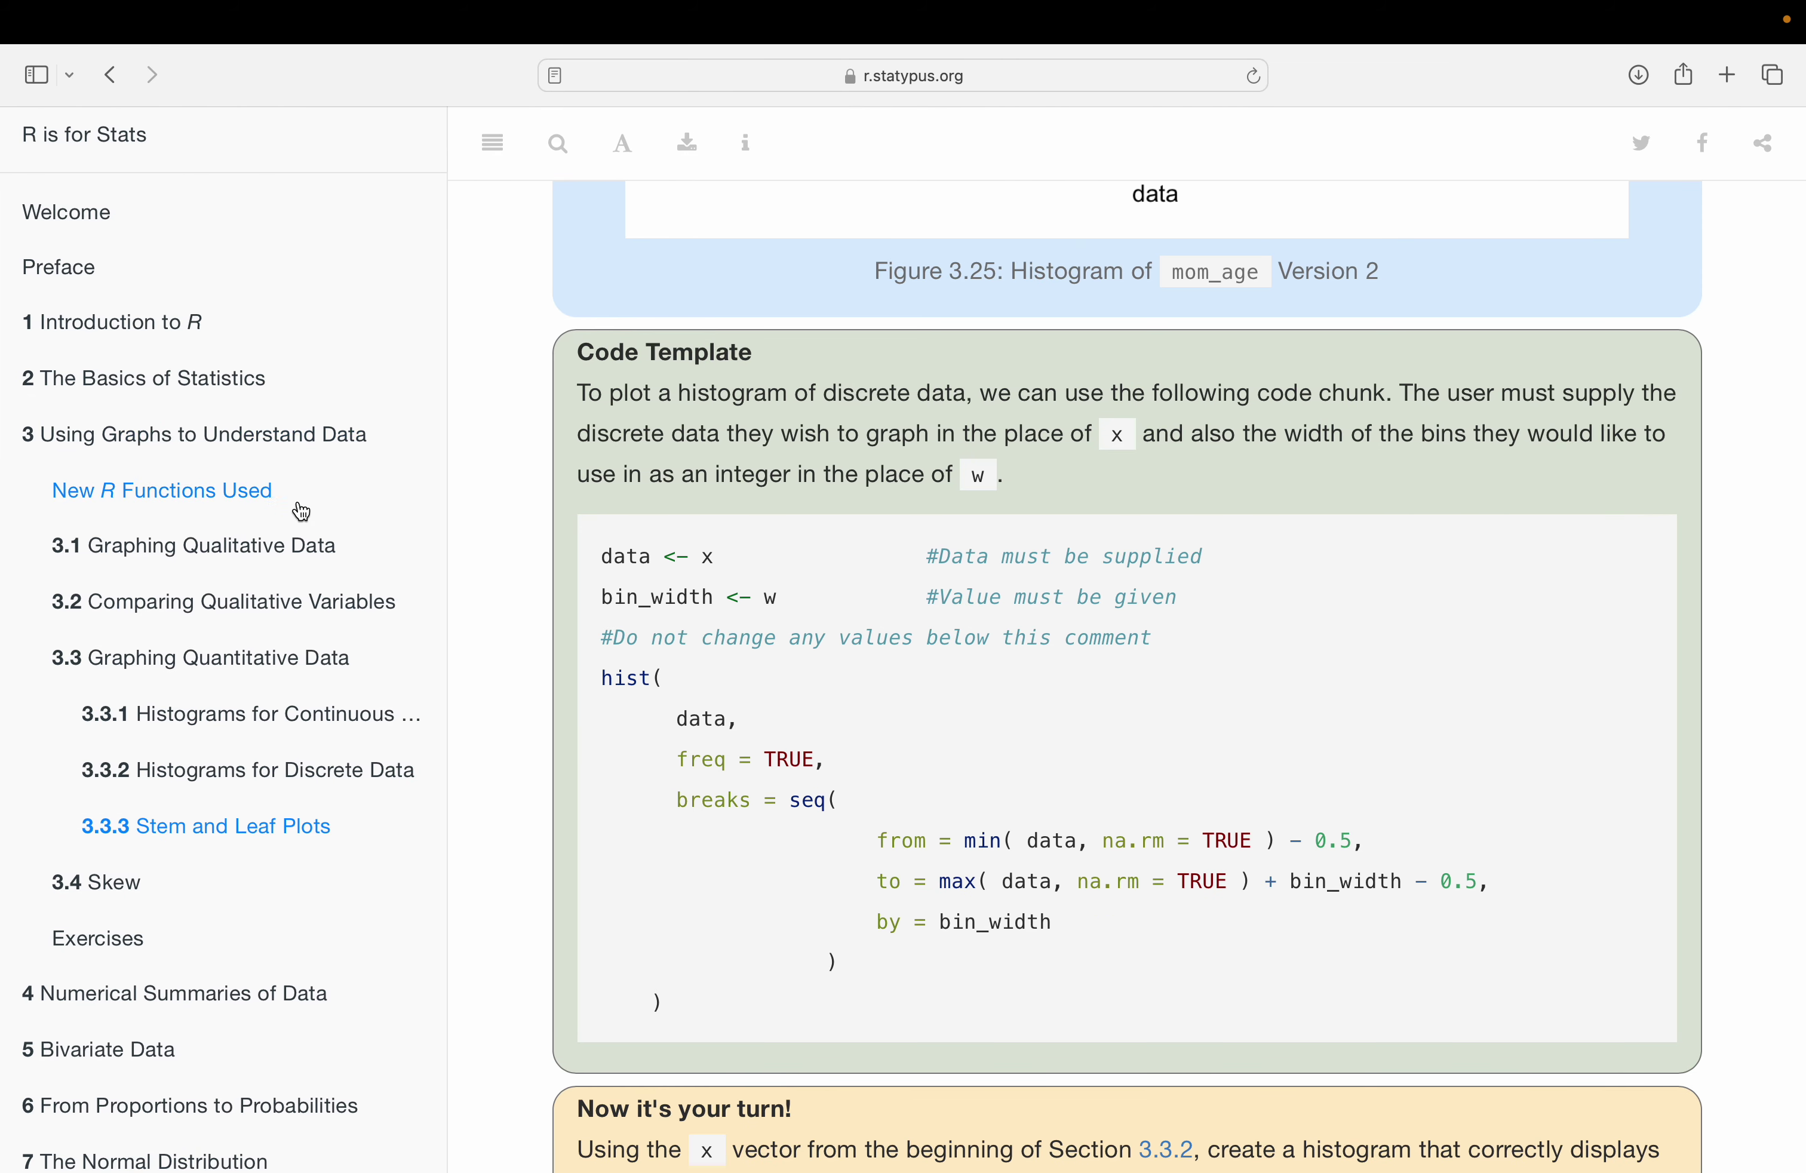
{"action": "scroll", "coordinate": [147, 492], "scroll_direction": "down", "scroll_amount": 3}
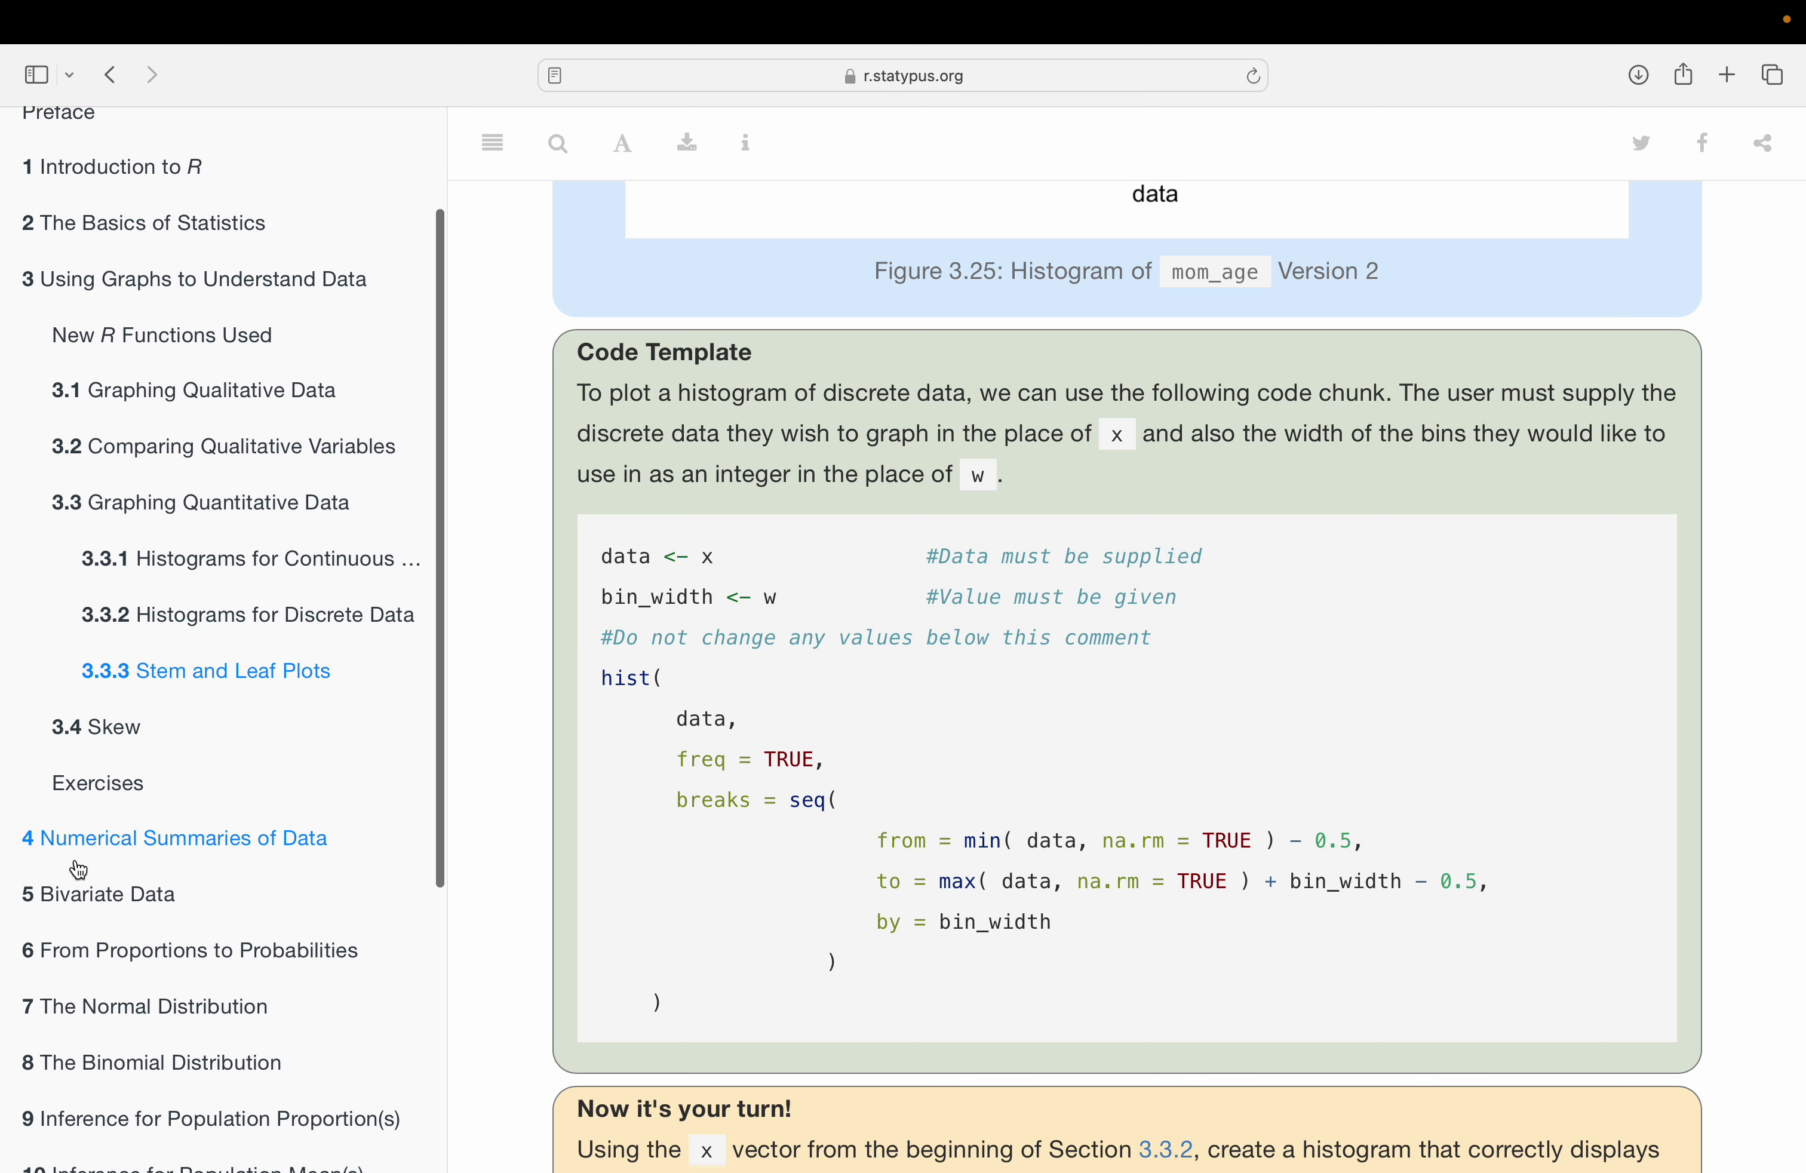
{"action": "left_click", "coordinate": [74, 890]}
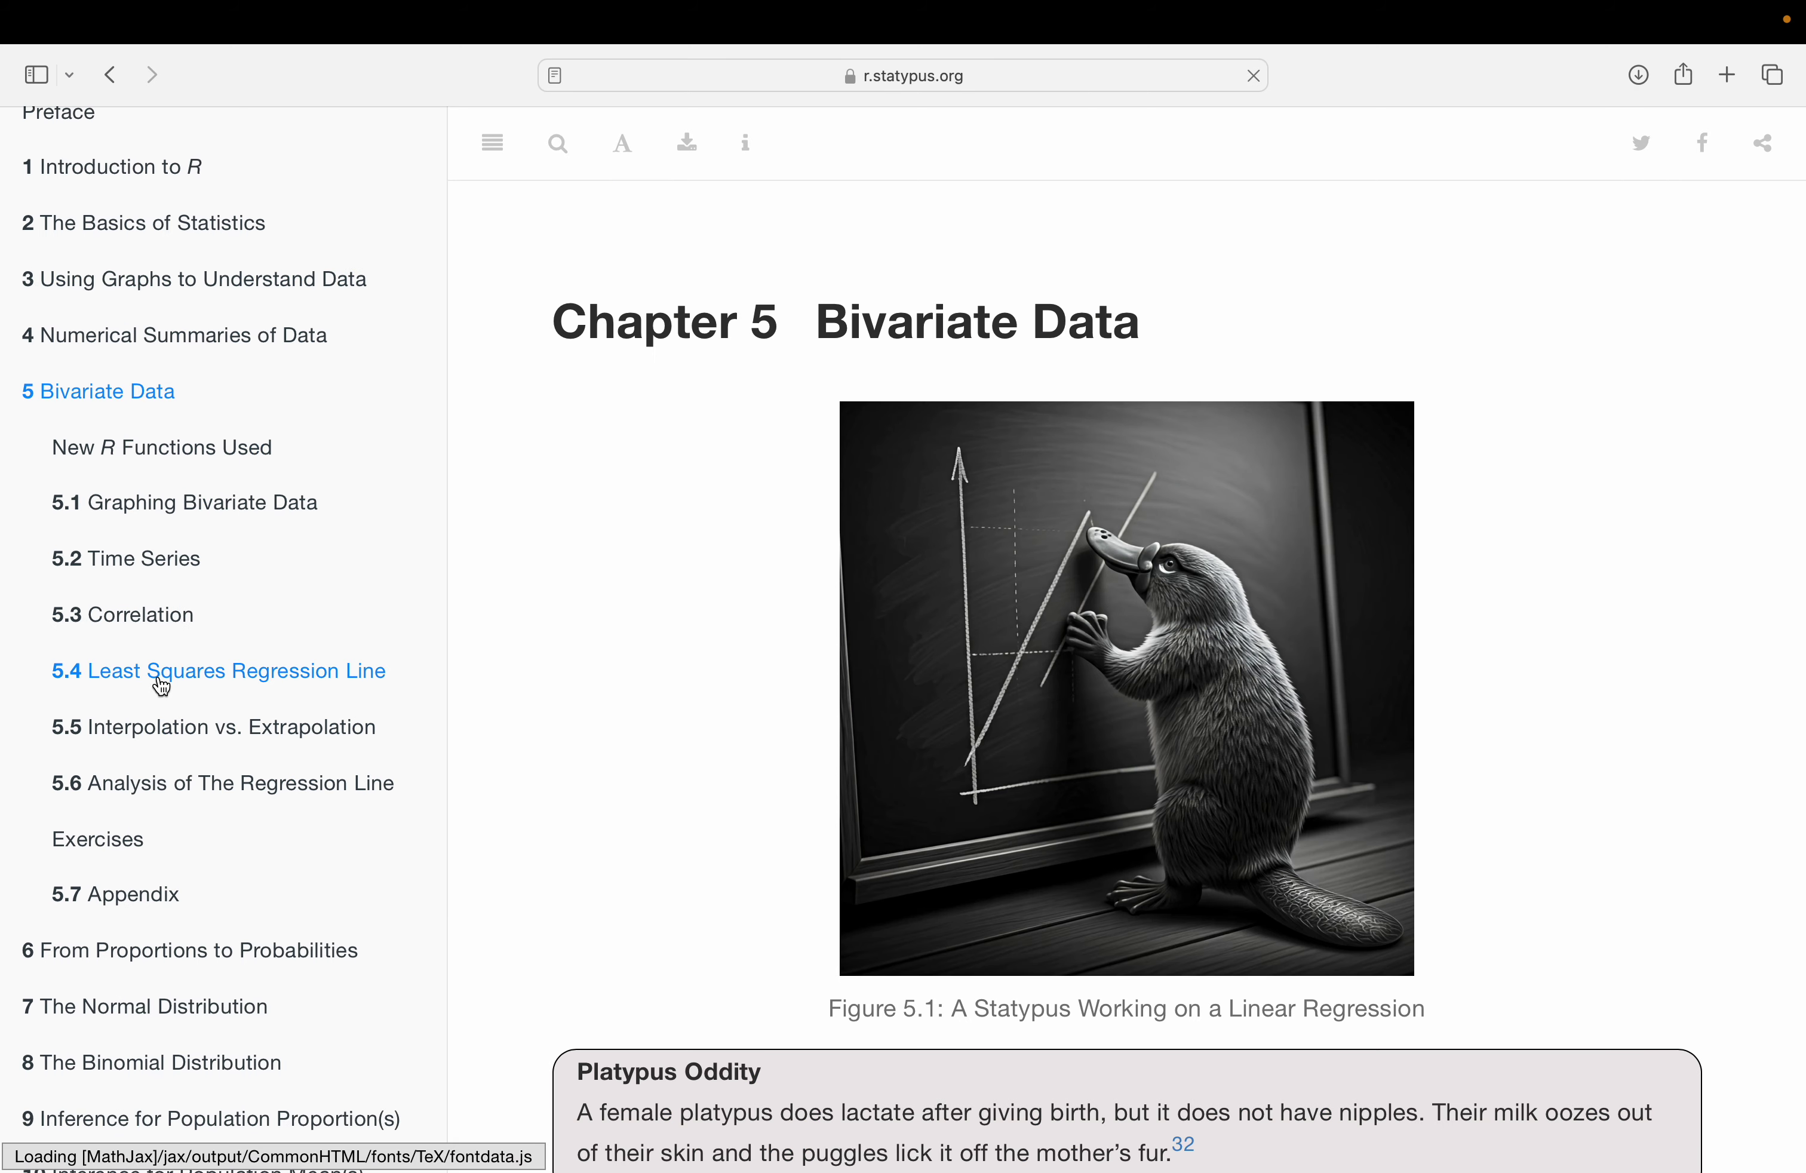
{"action": "left_click", "coordinate": [163, 671]}
{"action": "left_click", "coordinate": [222, 785]}
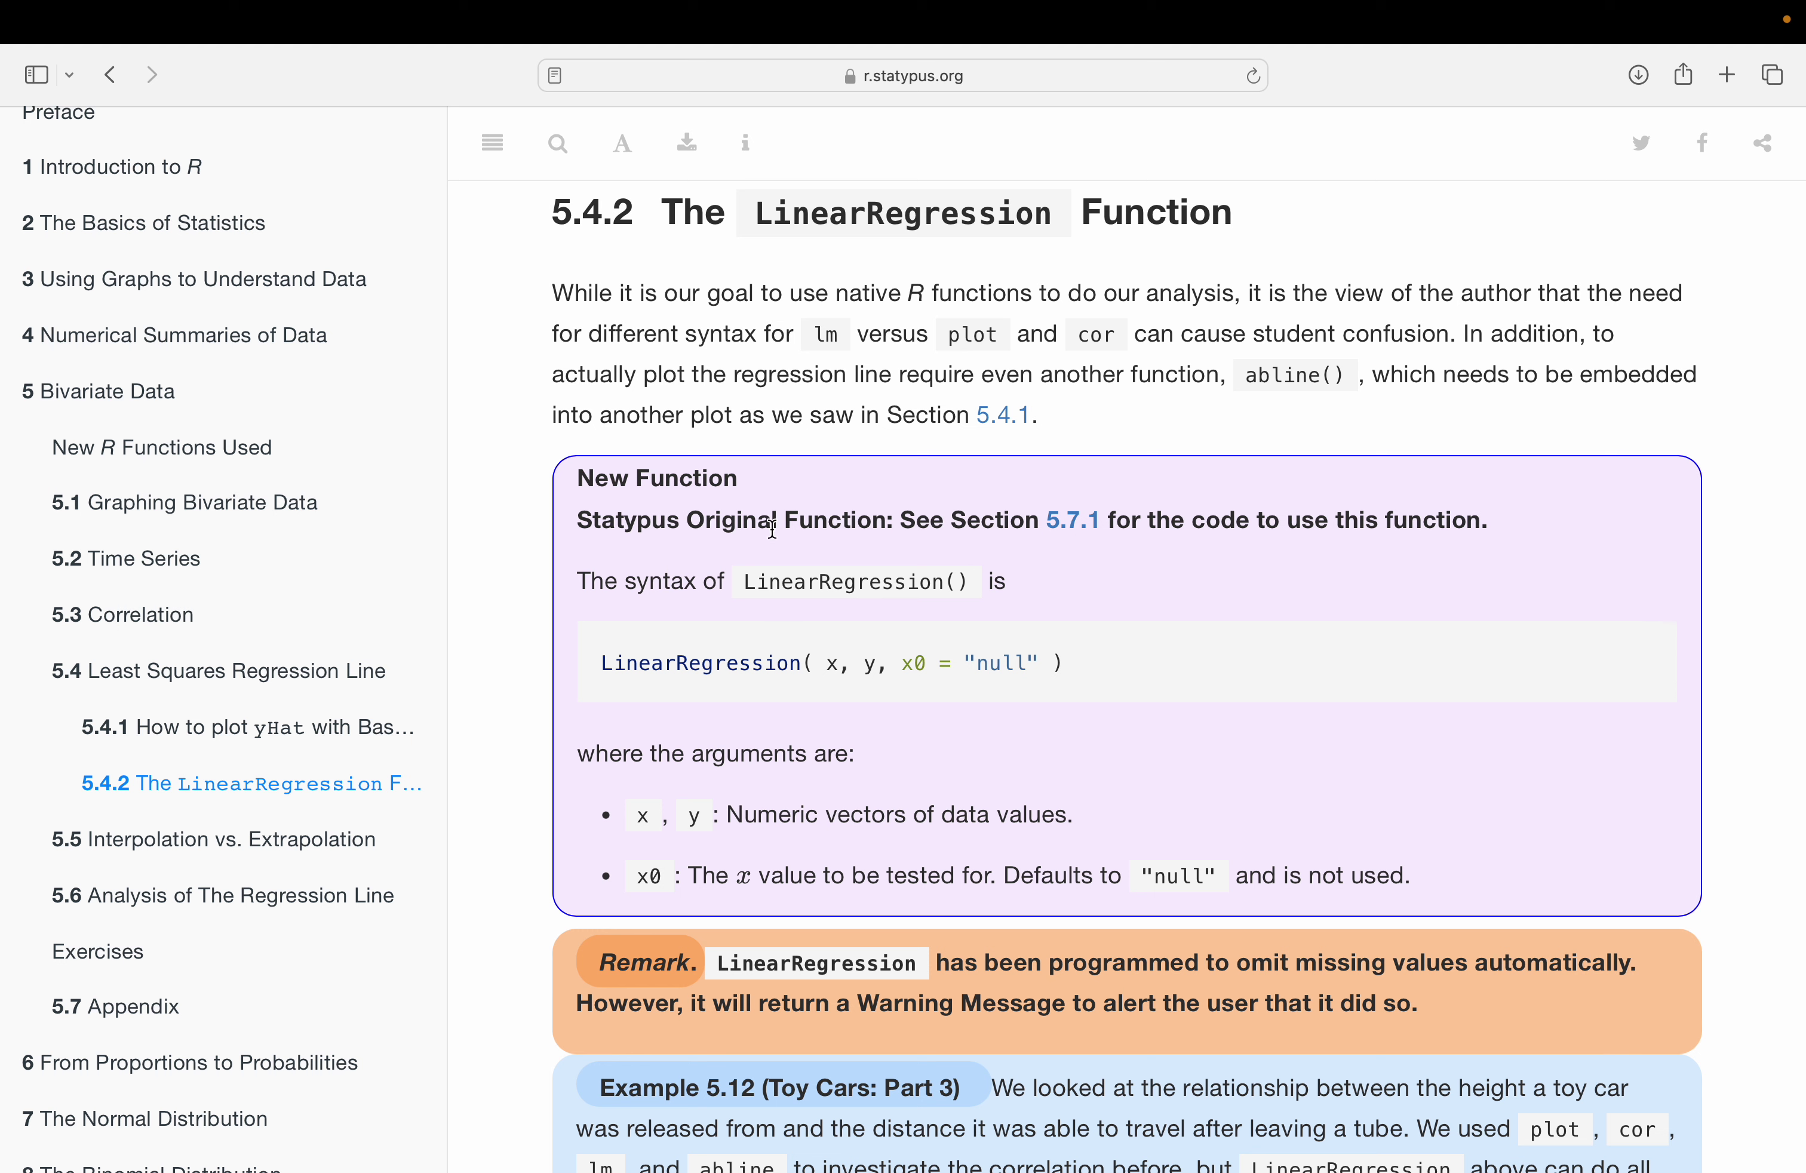
- Follow the reference to section 5.7.1 and examine the full LinearRegression function code
{"action": "left_click", "coordinate": [1073, 522]}
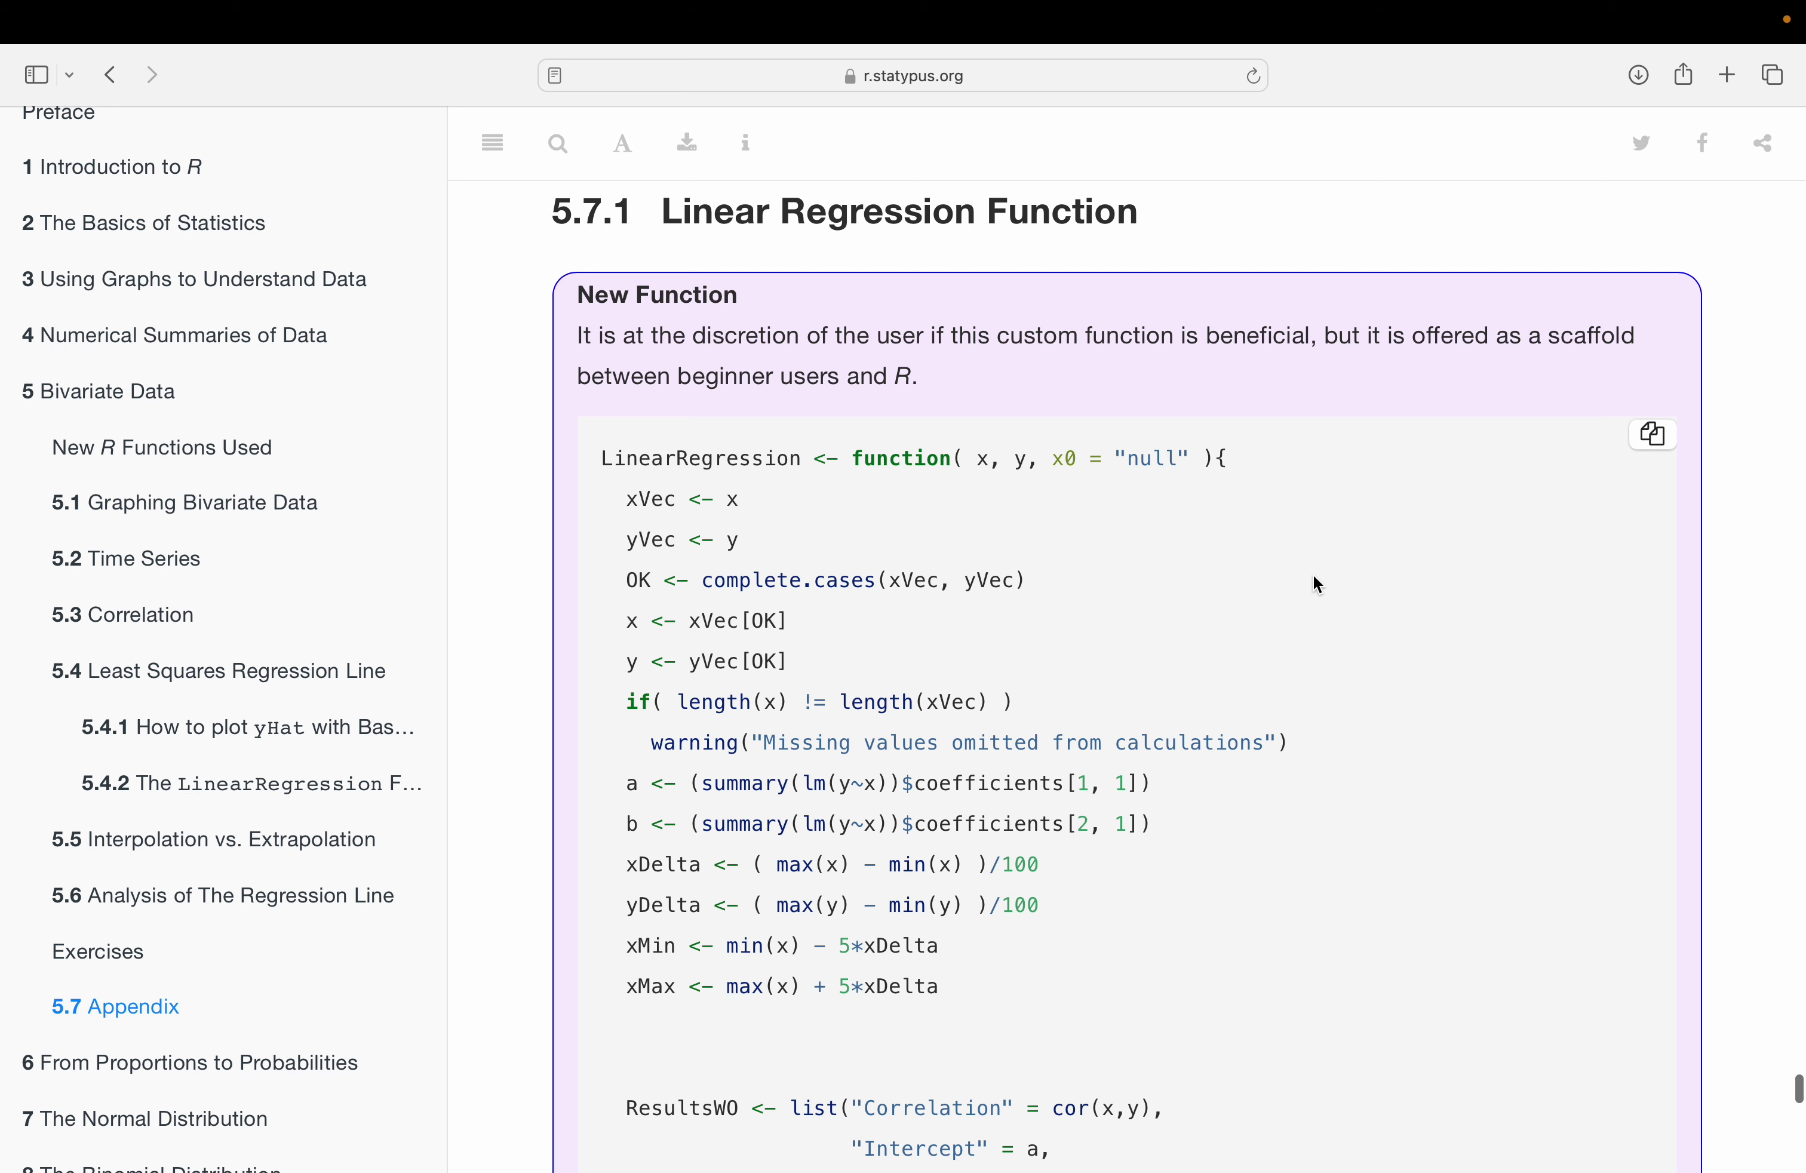
{"action": "scroll", "coordinate": [1312, 577], "scroll_direction": "down", "scroll_amount": 15}
{"action": "scroll", "coordinate": [1313, 576], "scroll_direction": "down", "scroll_amount": 12}
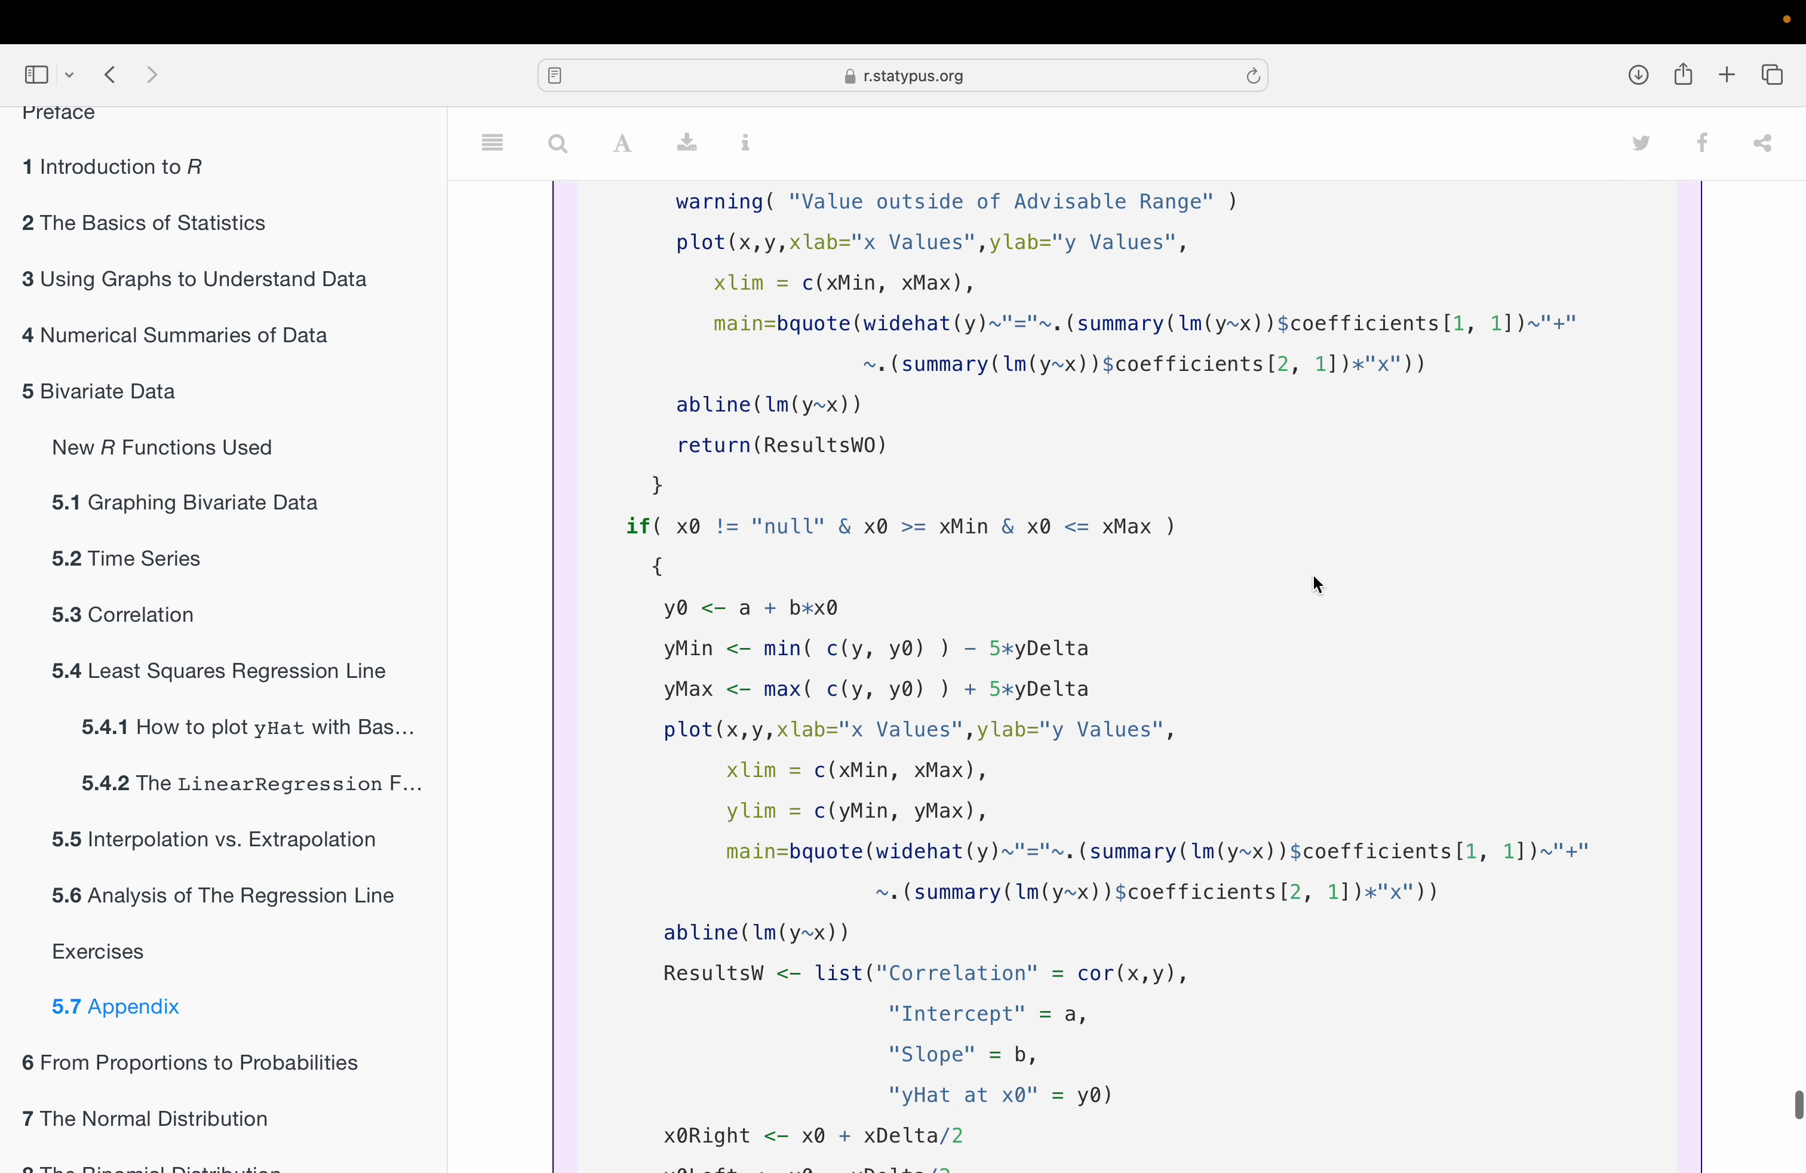
{"action": "scroll", "coordinate": [1313, 576], "scroll_direction": "up", "scroll_amount": 1}
{"action": "scroll", "coordinate": [1314, 584], "scroll_direction": "up", "scroll_amount": 20}
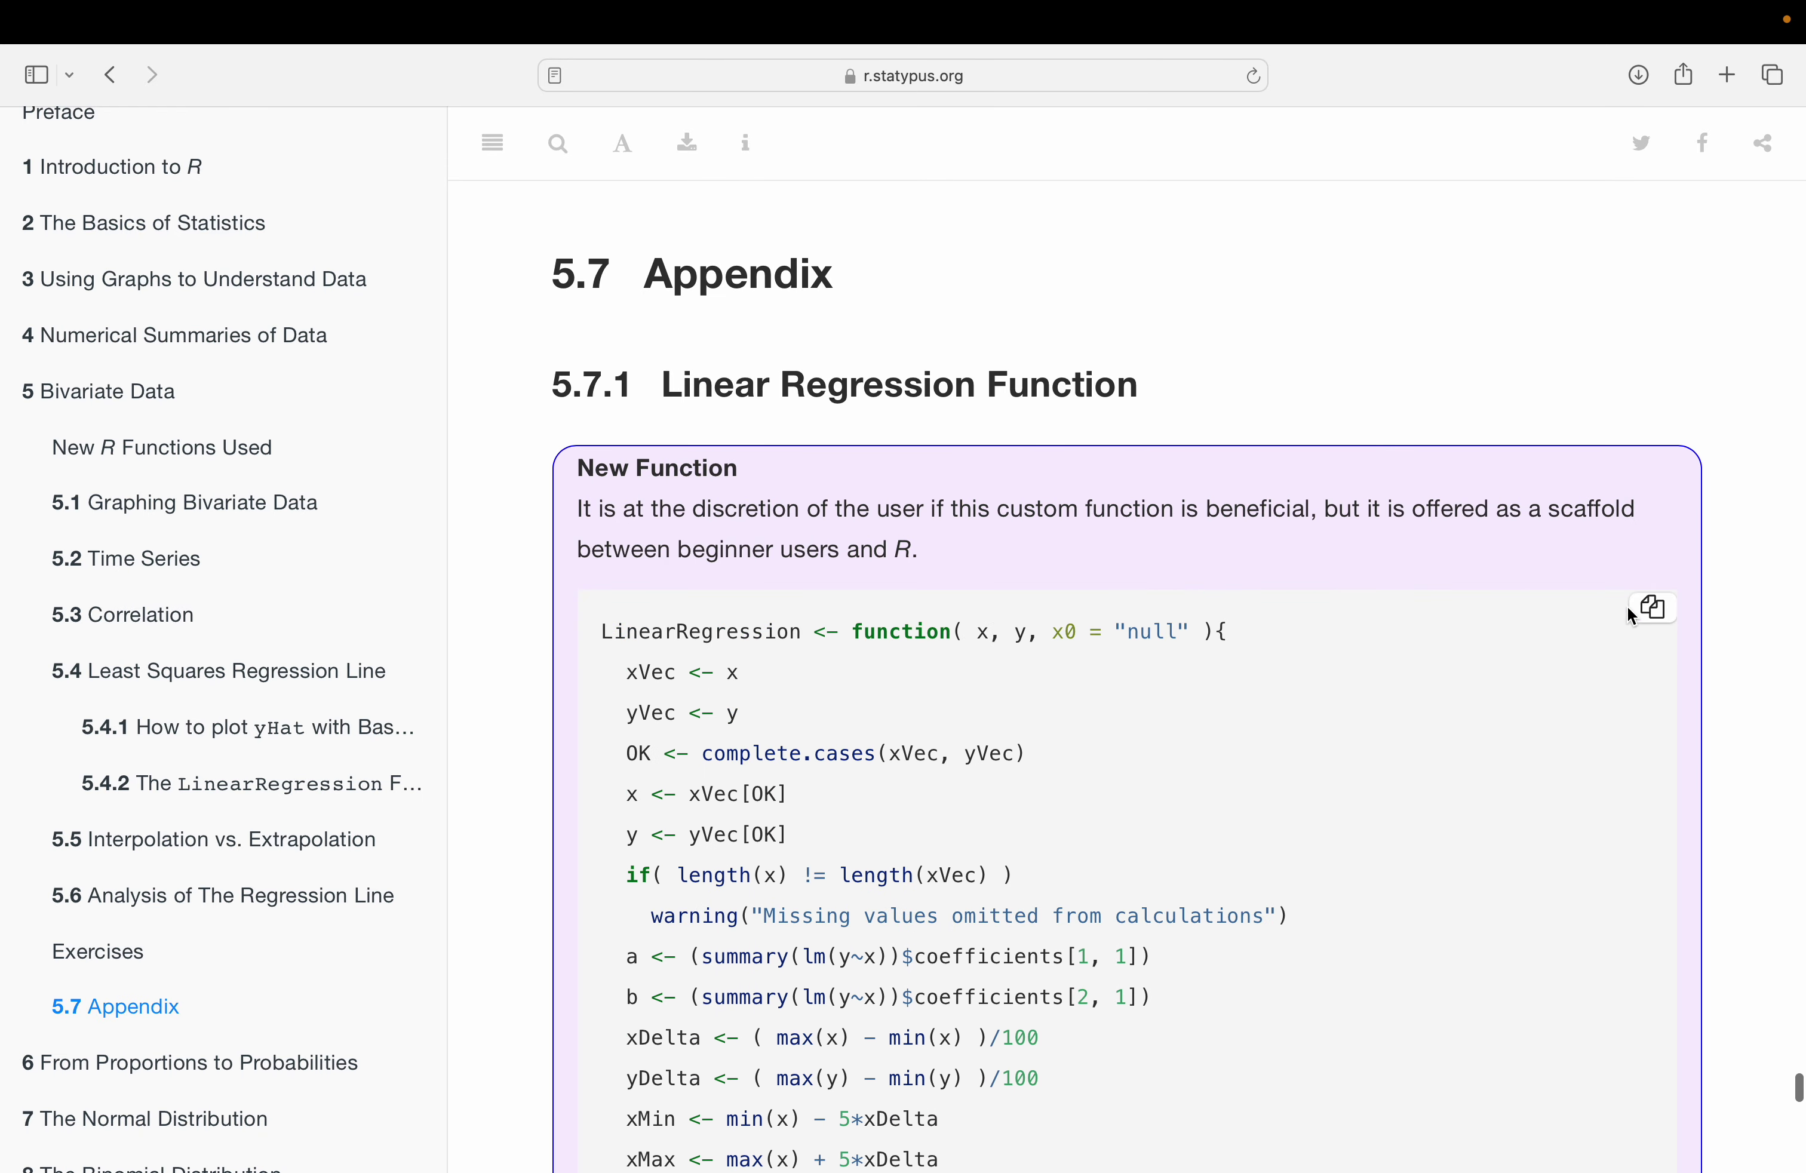
- Copy the LinearRegression function code and run it in the RStudio console to define the function
{"action": "left_click", "coordinate": [1651, 609]}
{"action": "key", "text": "ctrl+Left"}
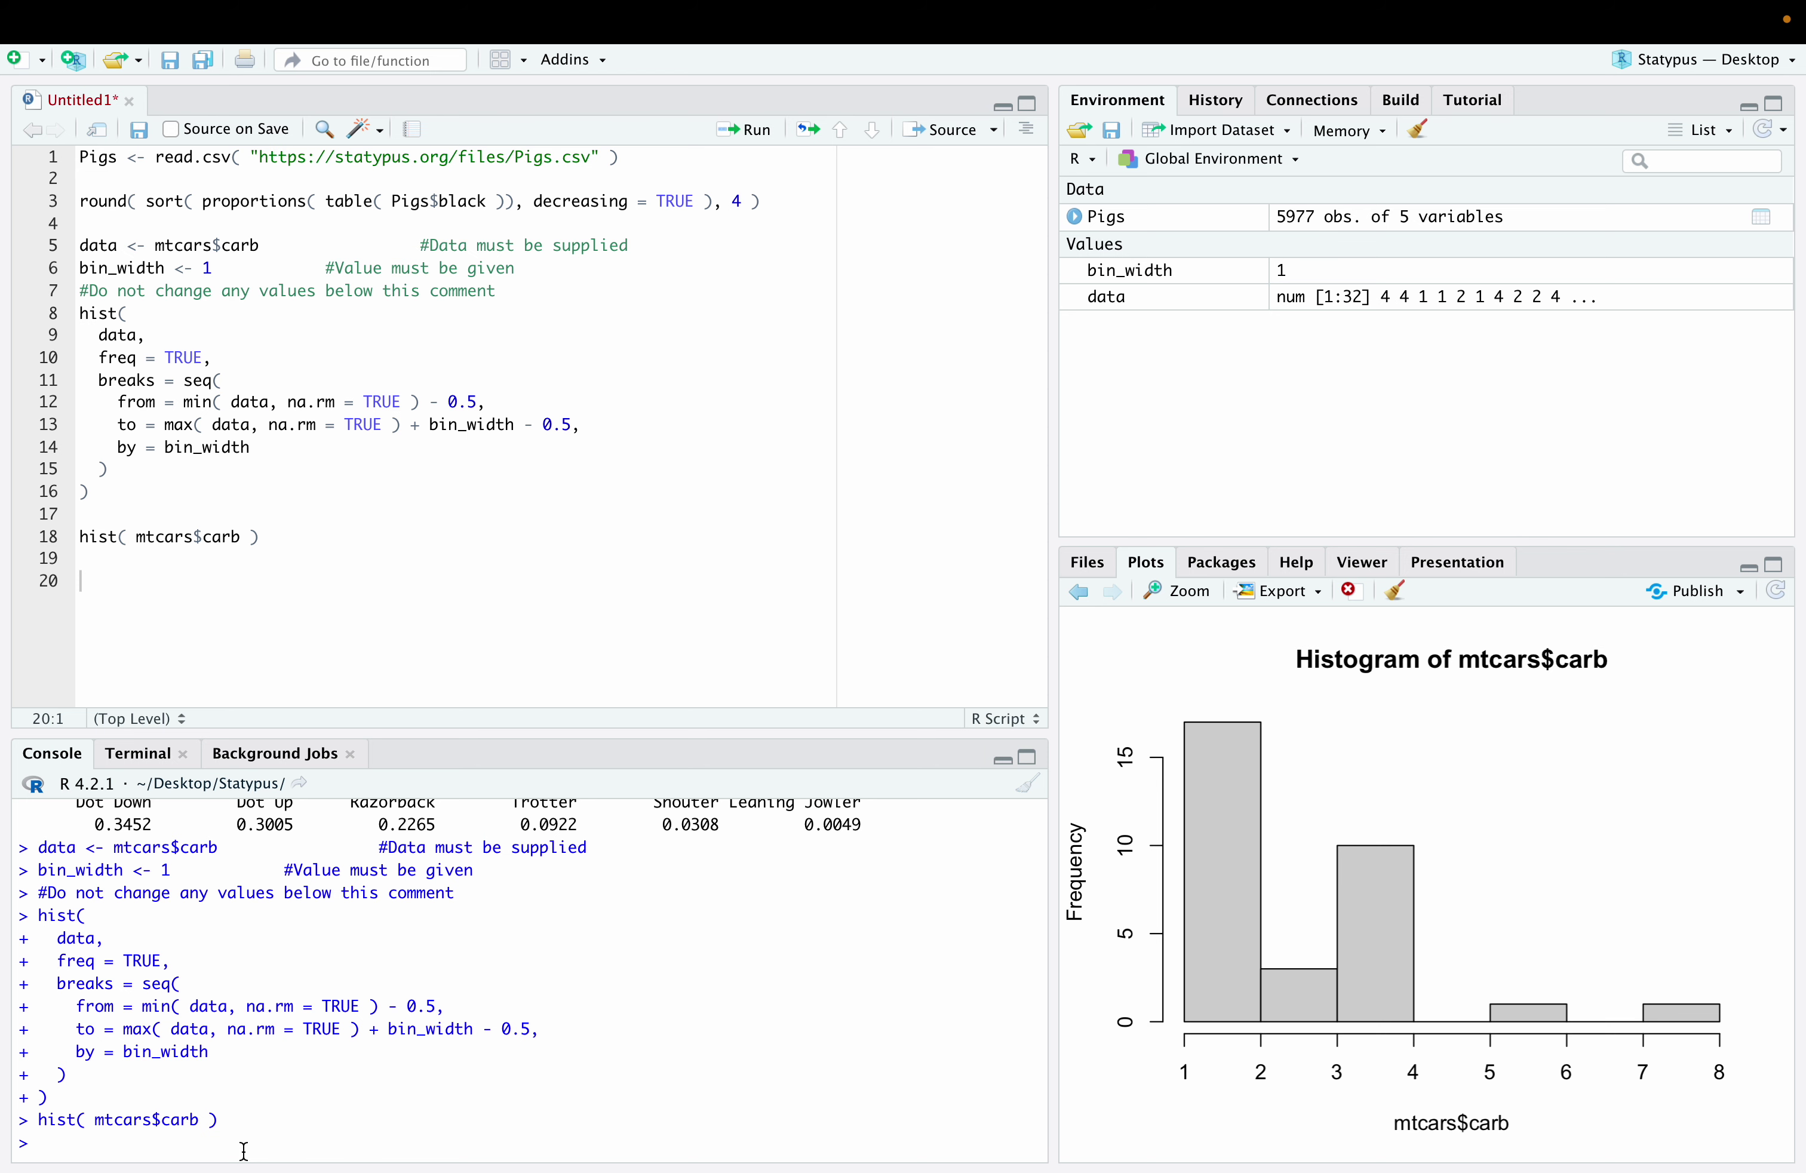
{"action": "key", "text": "super+v"}
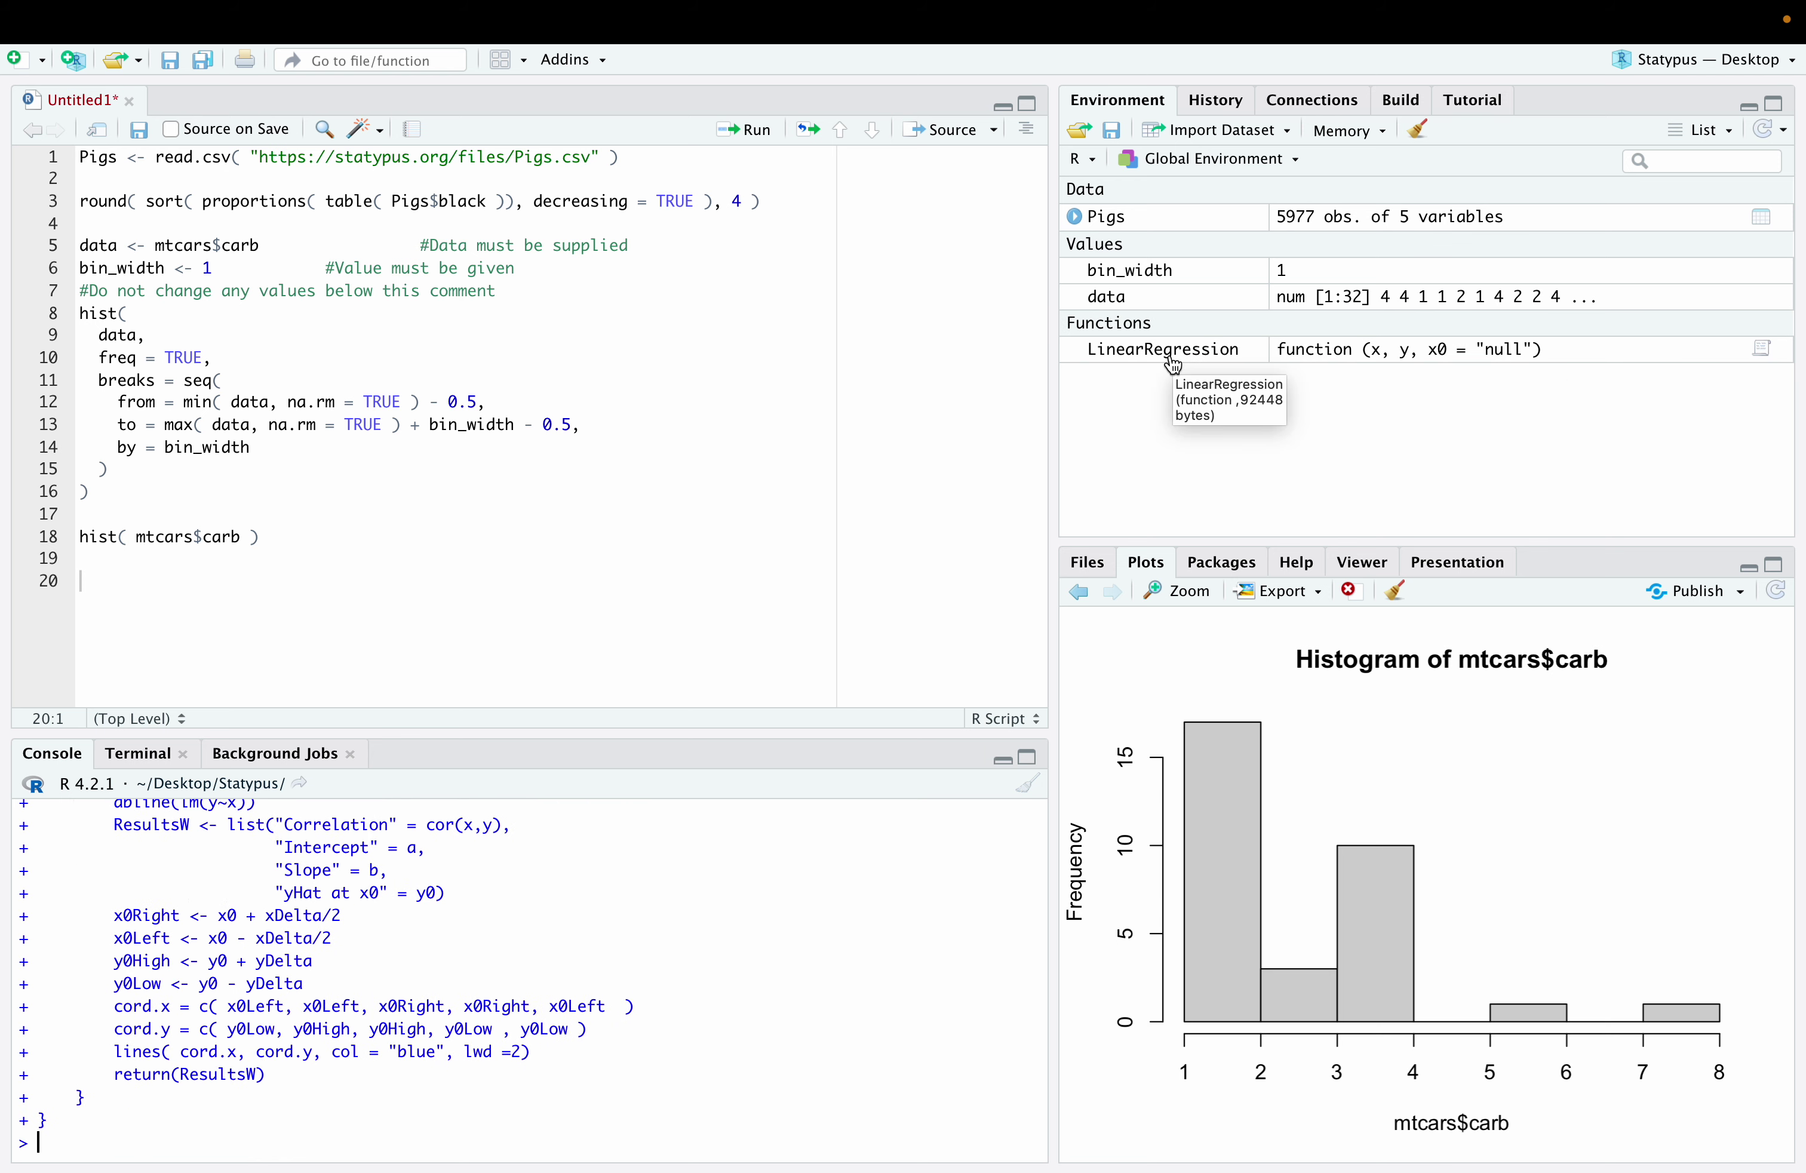
- Enter LinearRegression( x = mtcars$disp, y = mtcars$wt ) on line 20 of the script and run it
{"action": "type", "text": "Linear"}
{"action": "key", "text": "Tab"}
{"action": "type", "text": "x = mtcars$di"}
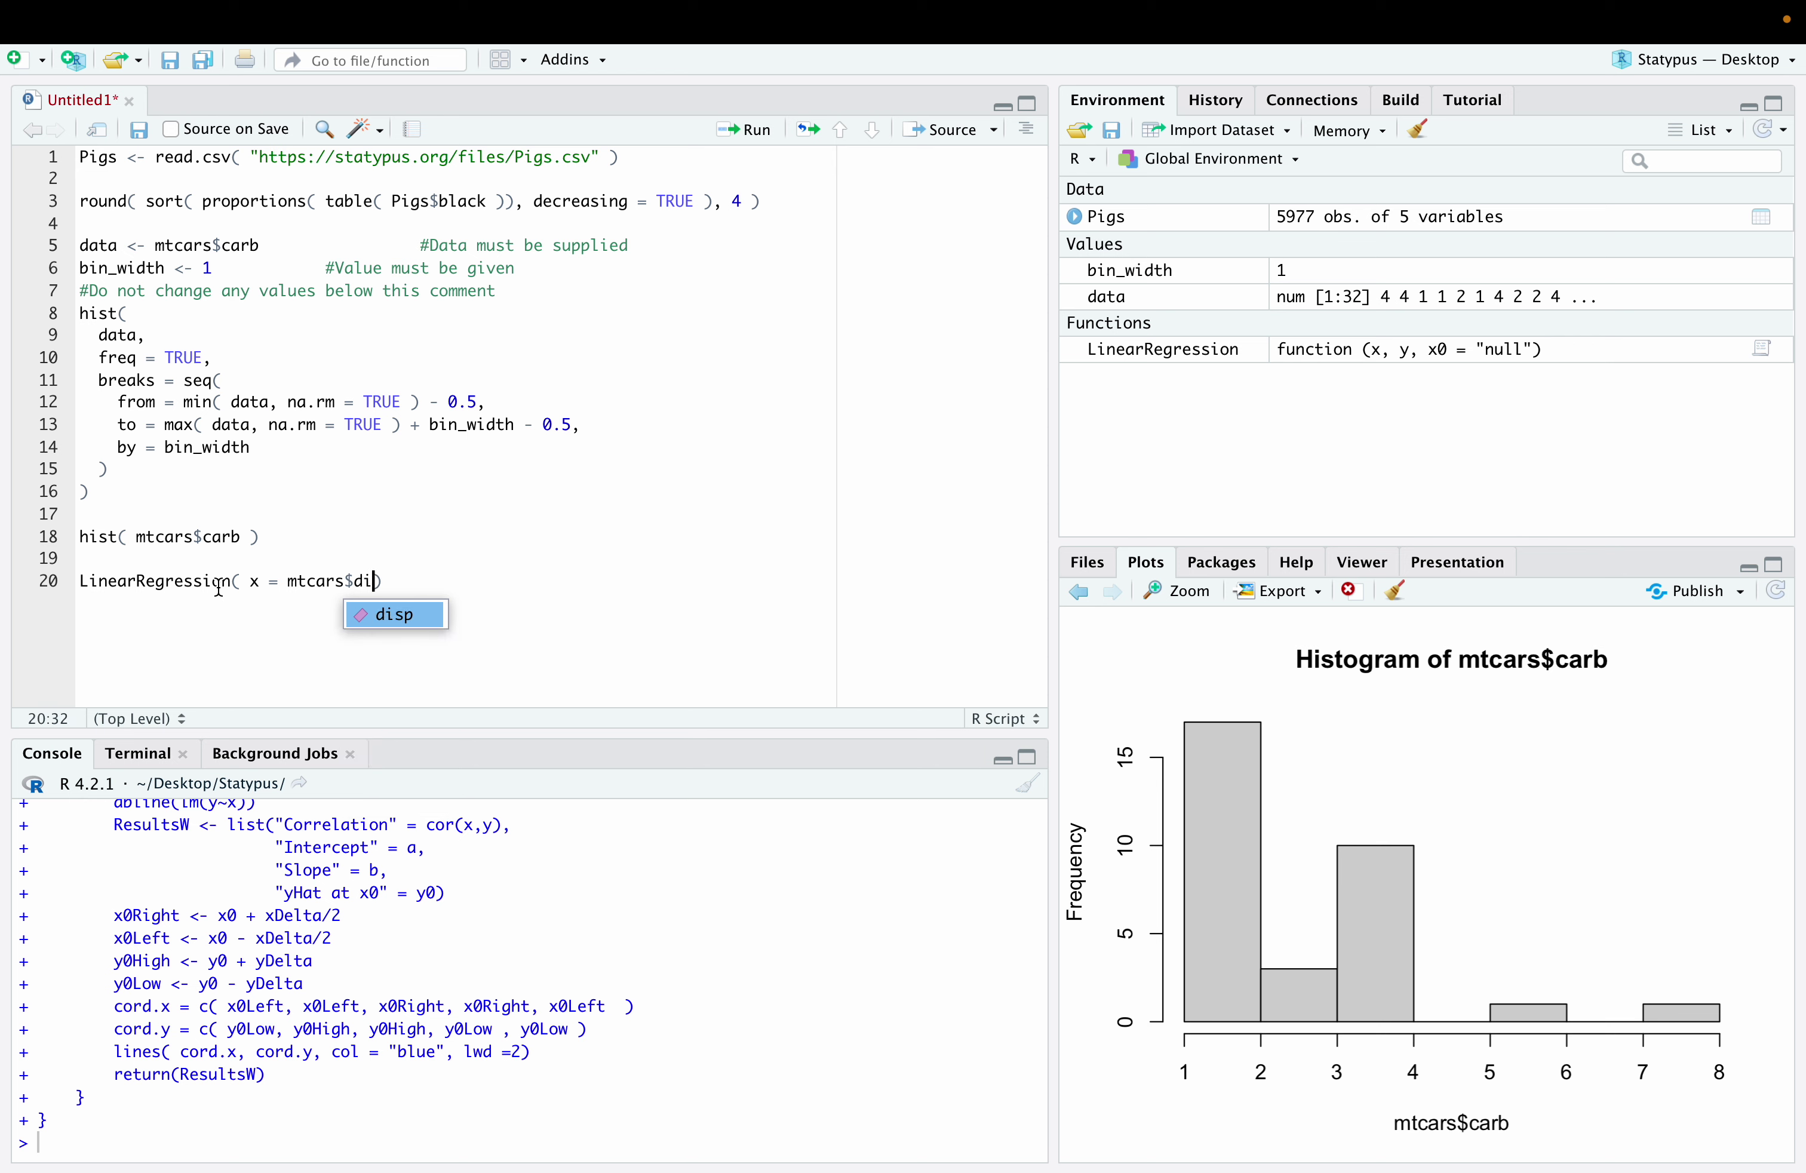
{"action": "key", "text": "Tab"}
{"action": "type", "text": ", "}
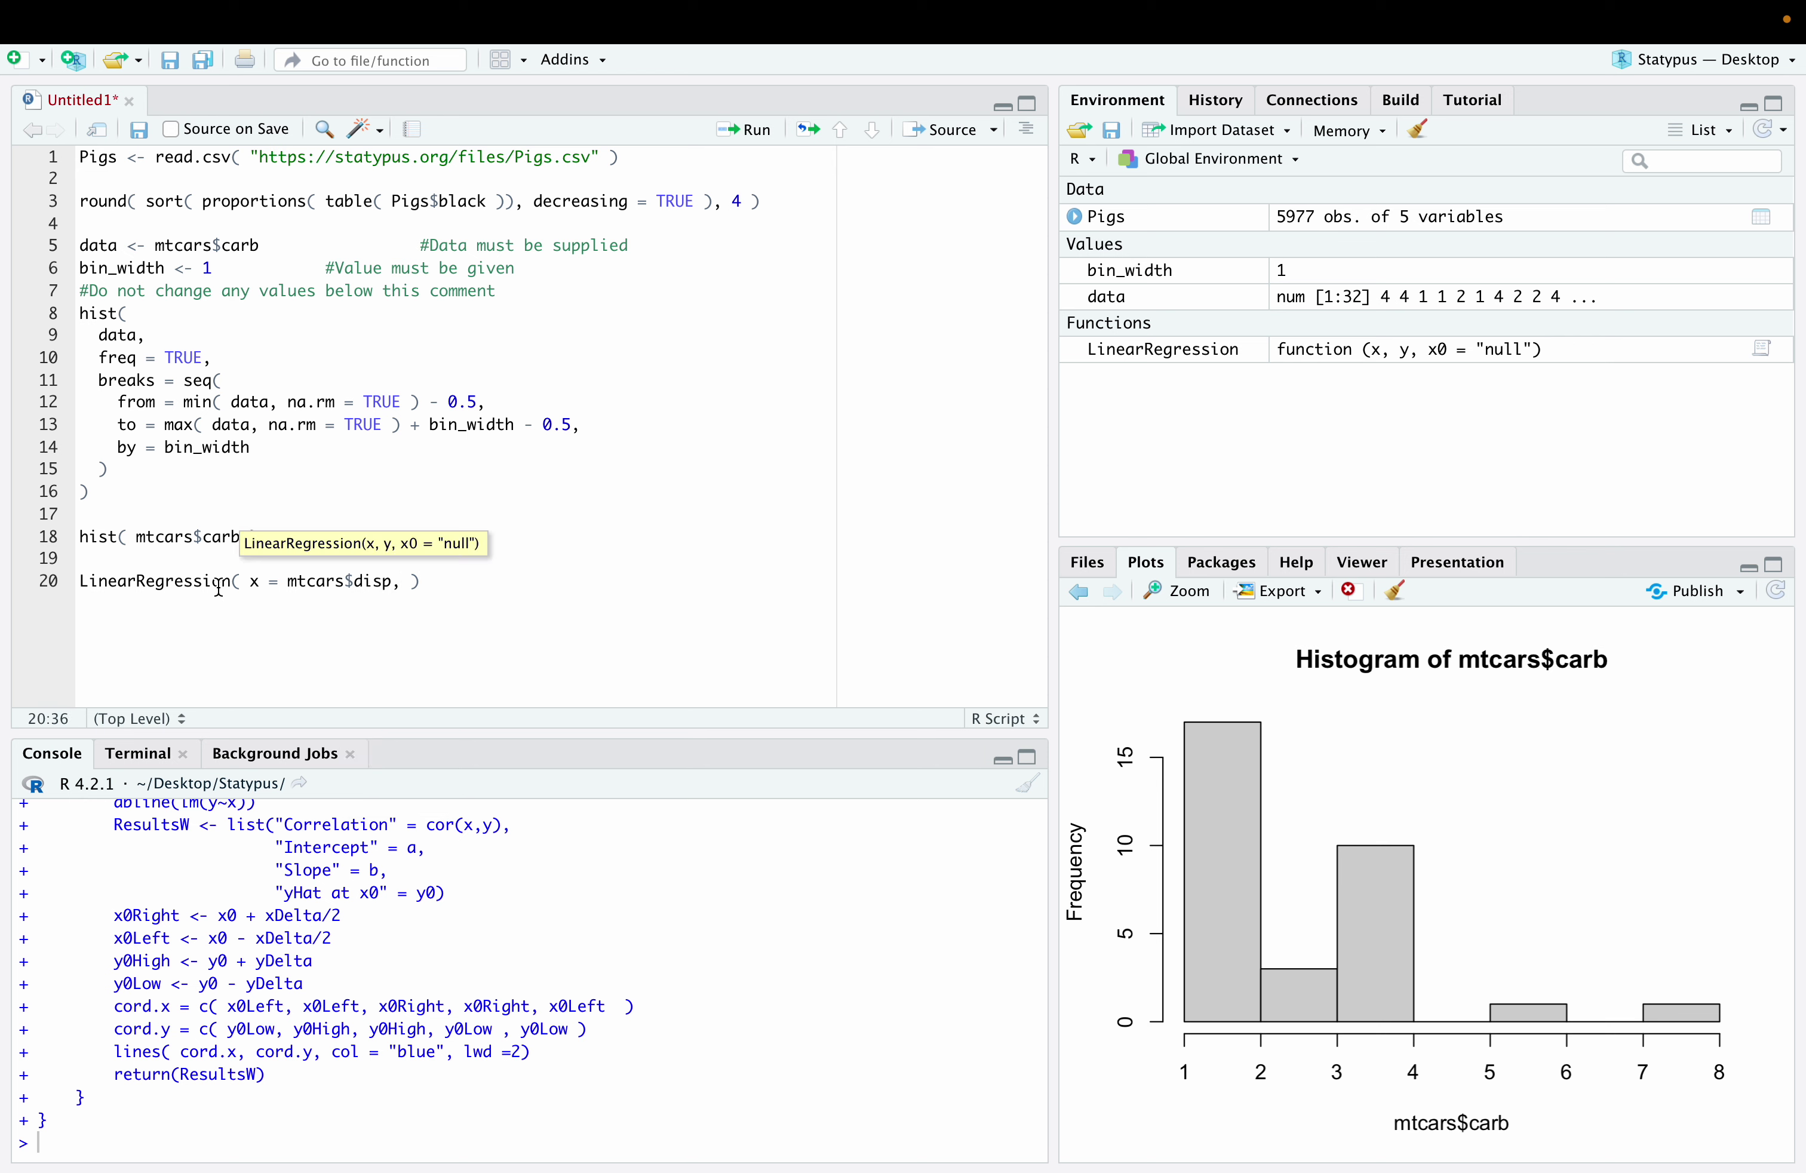
{"action": "type", "text": "y = mtcart"}
{"action": "type", "text": "$wt"}
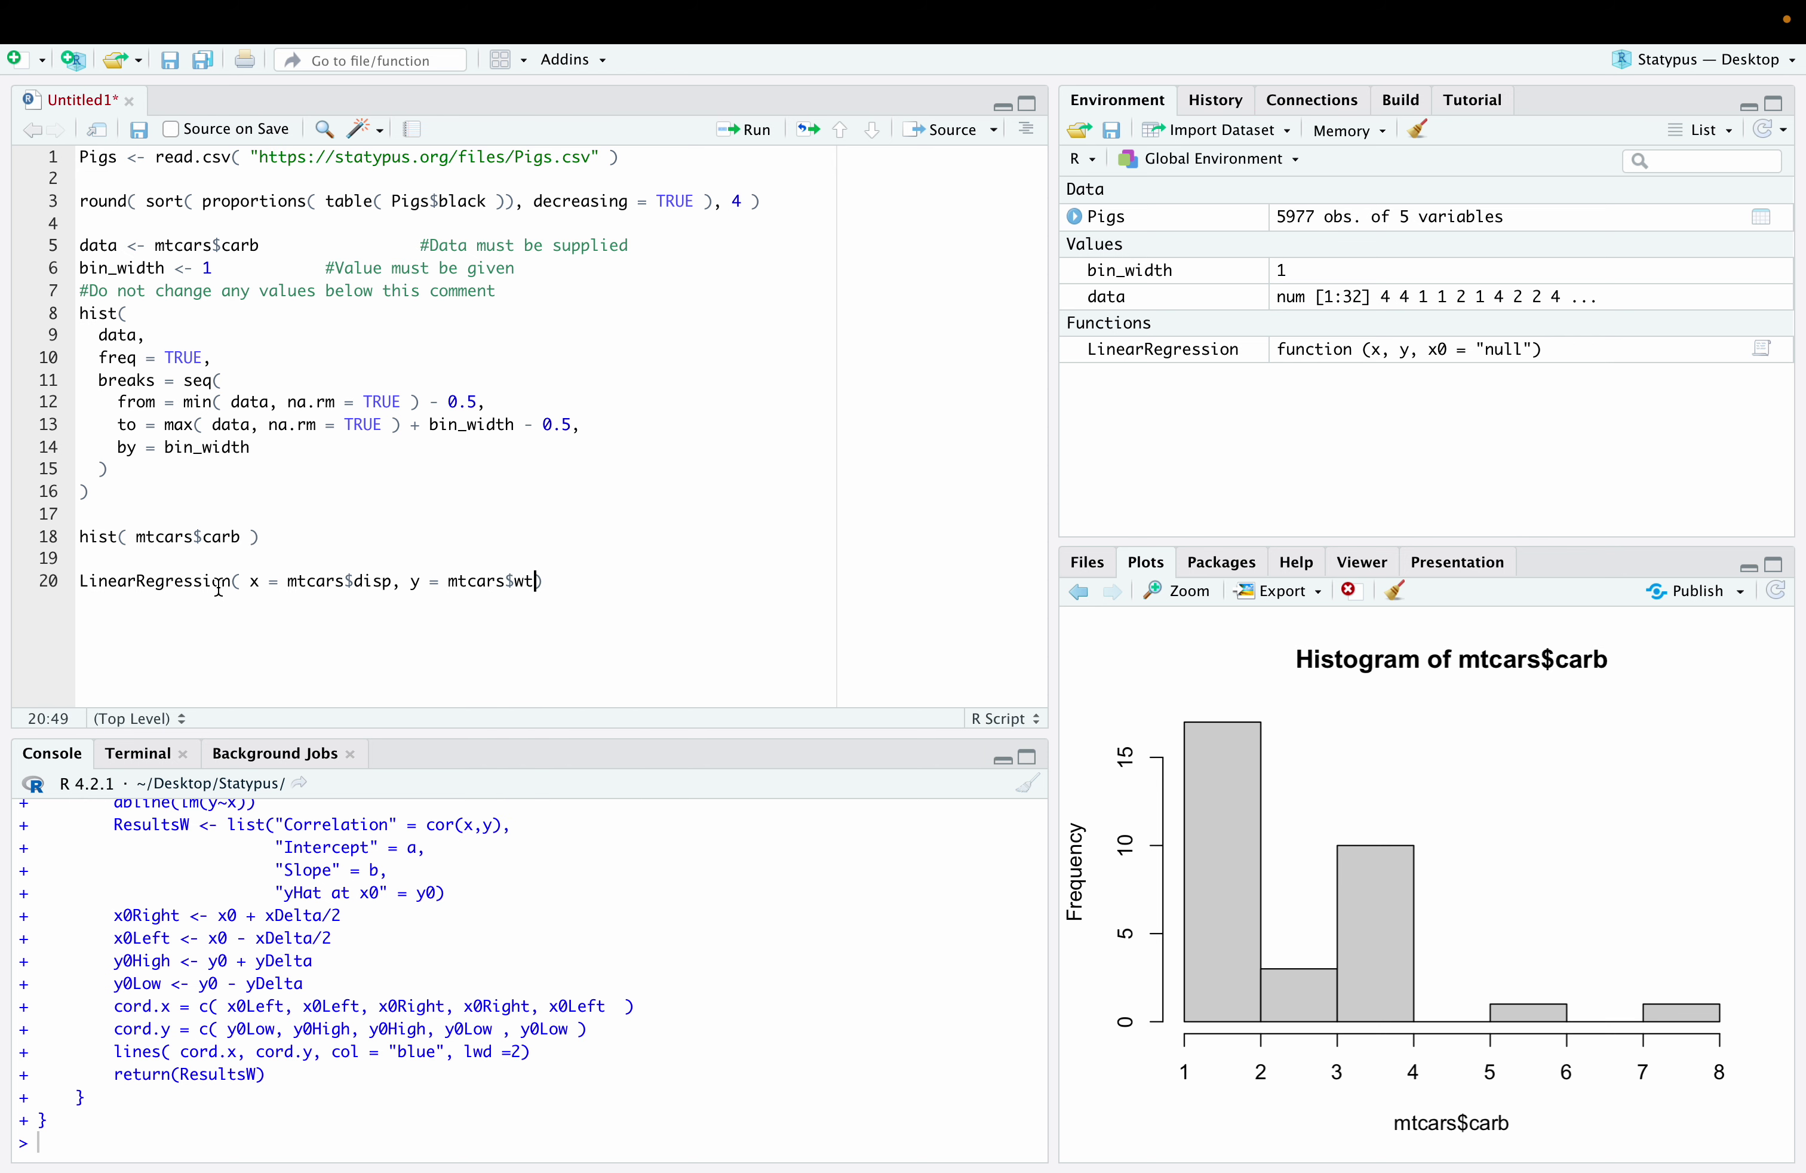
{"action": "key", "text": "ctrl+Return"}
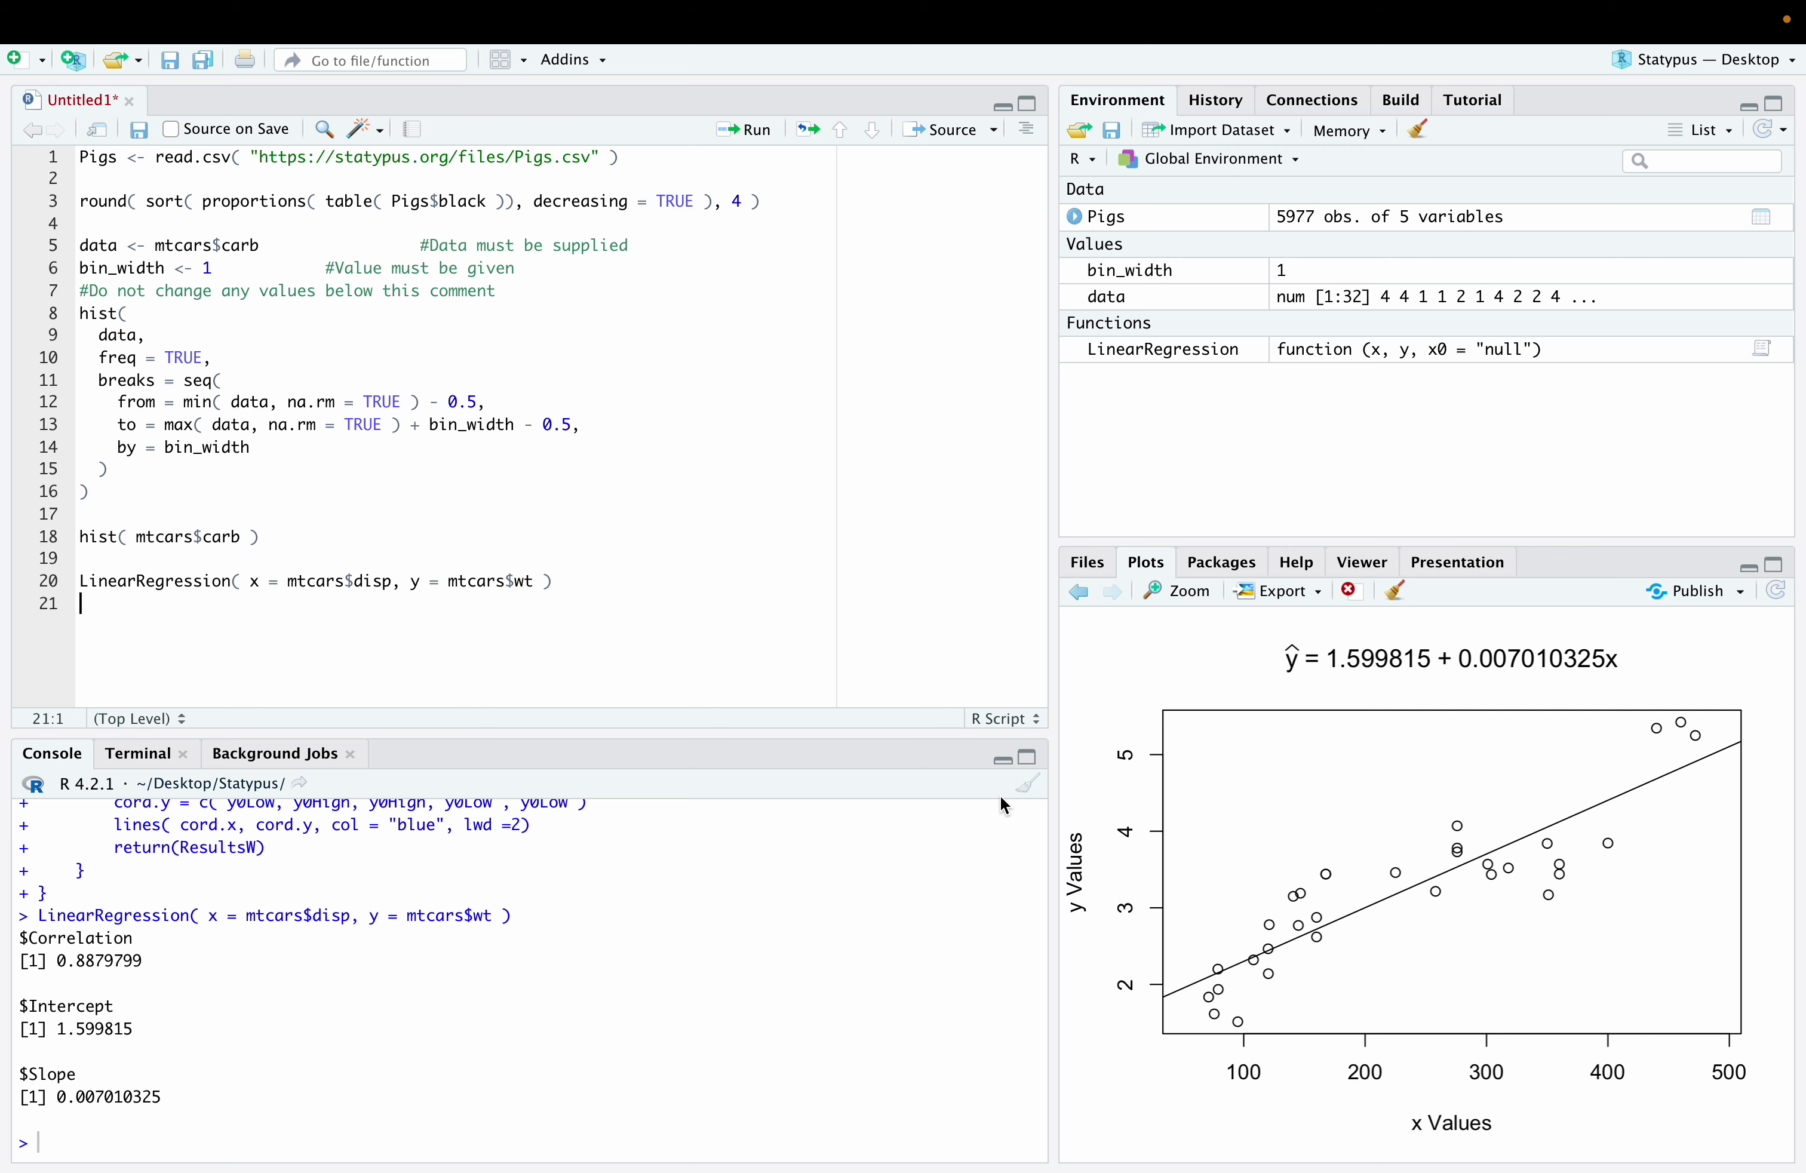
- Switch back to the textbook in the browser, return to section 5.4.2 and follow its reference to section 5.4.1
{"action": "key", "text": "ctrl+Right"}
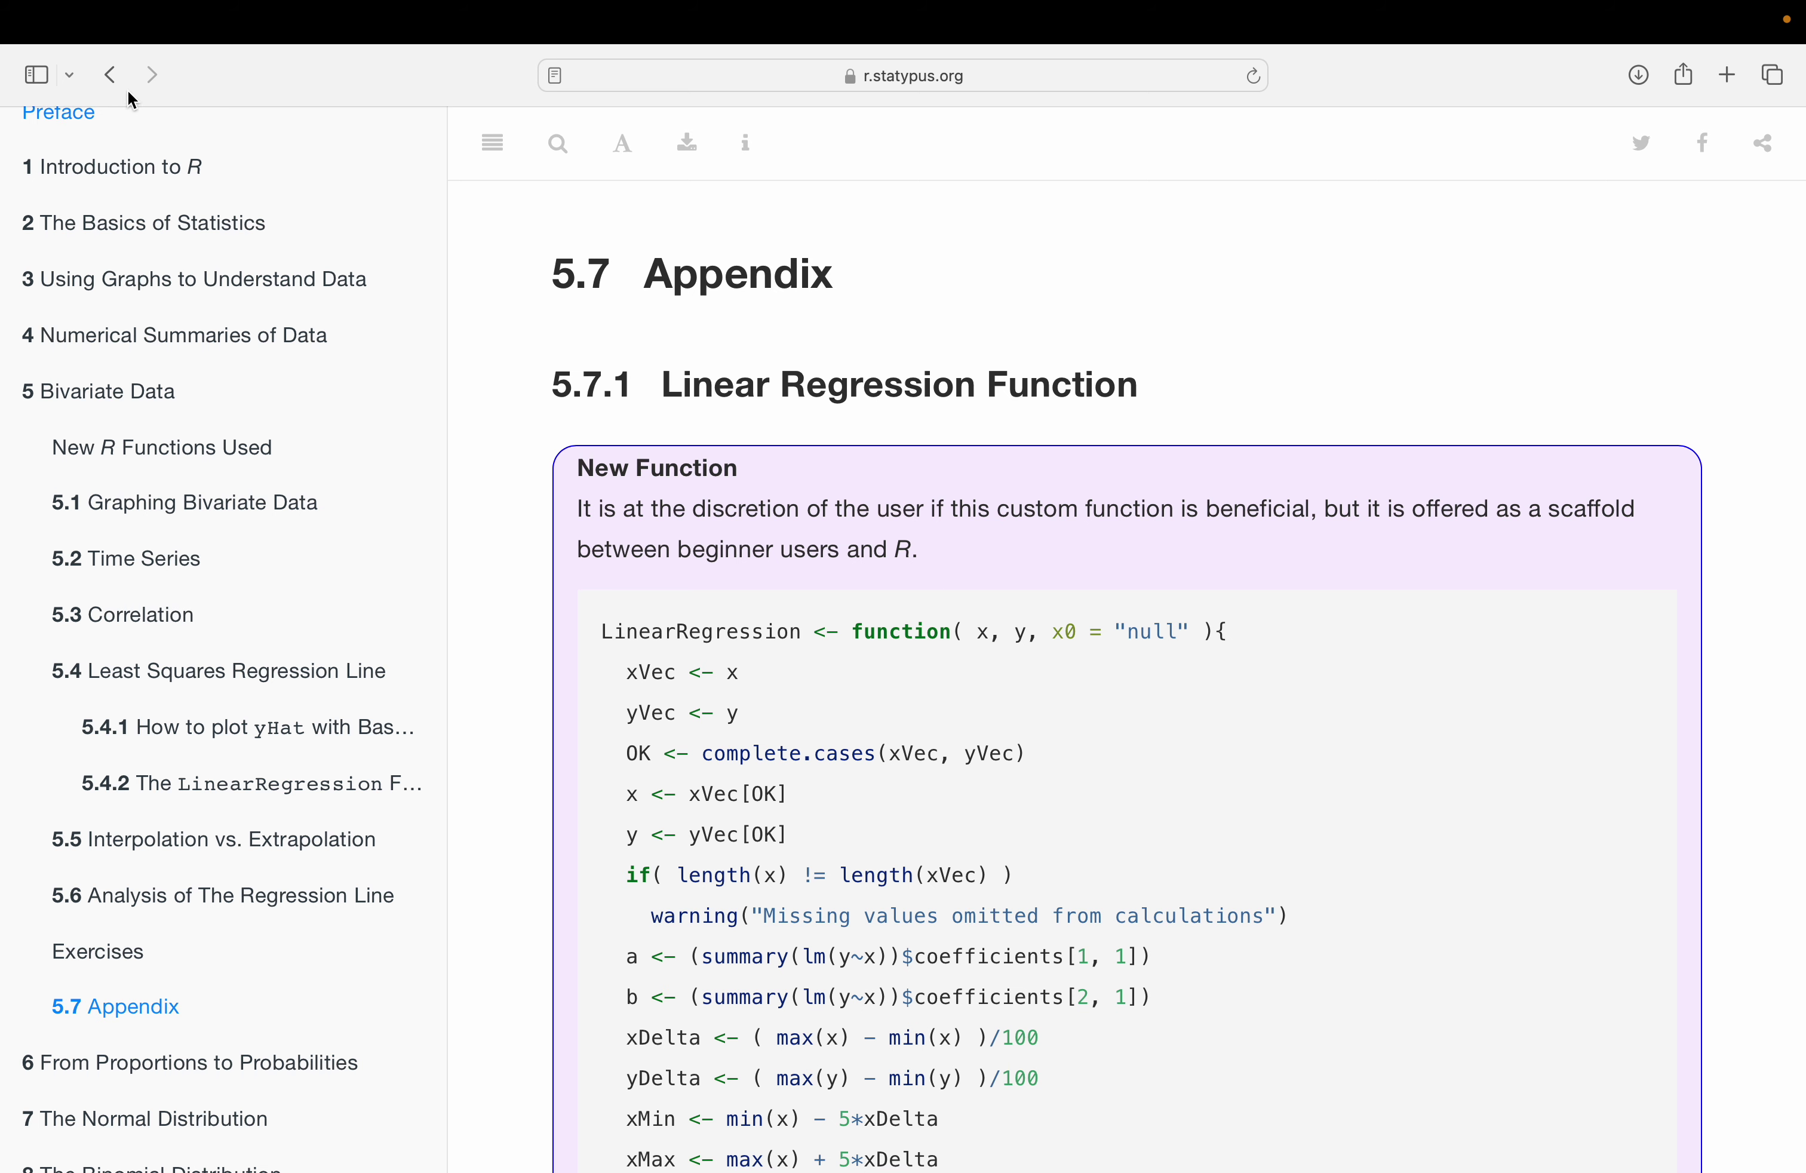
{"action": "left_click", "coordinate": [111, 74]}
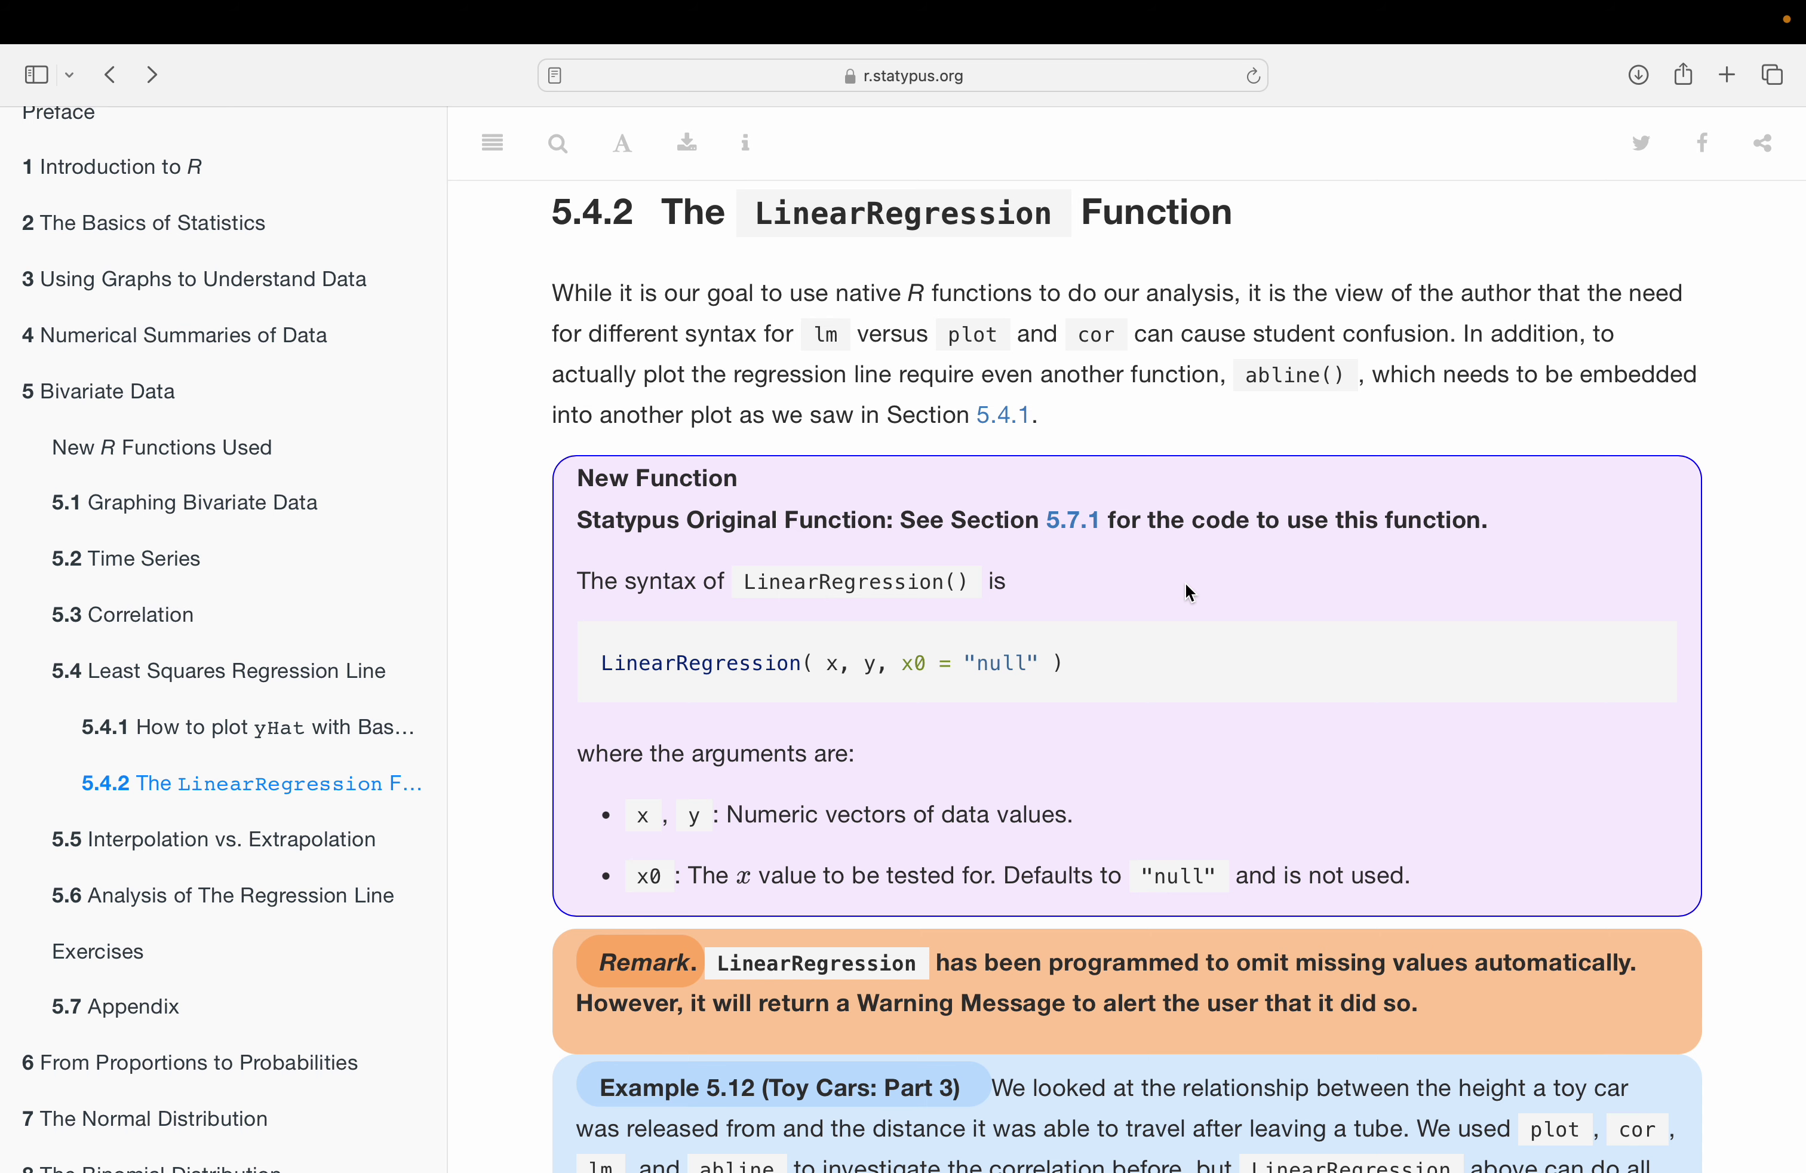
{"action": "left_click", "coordinate": [1003, 416]}
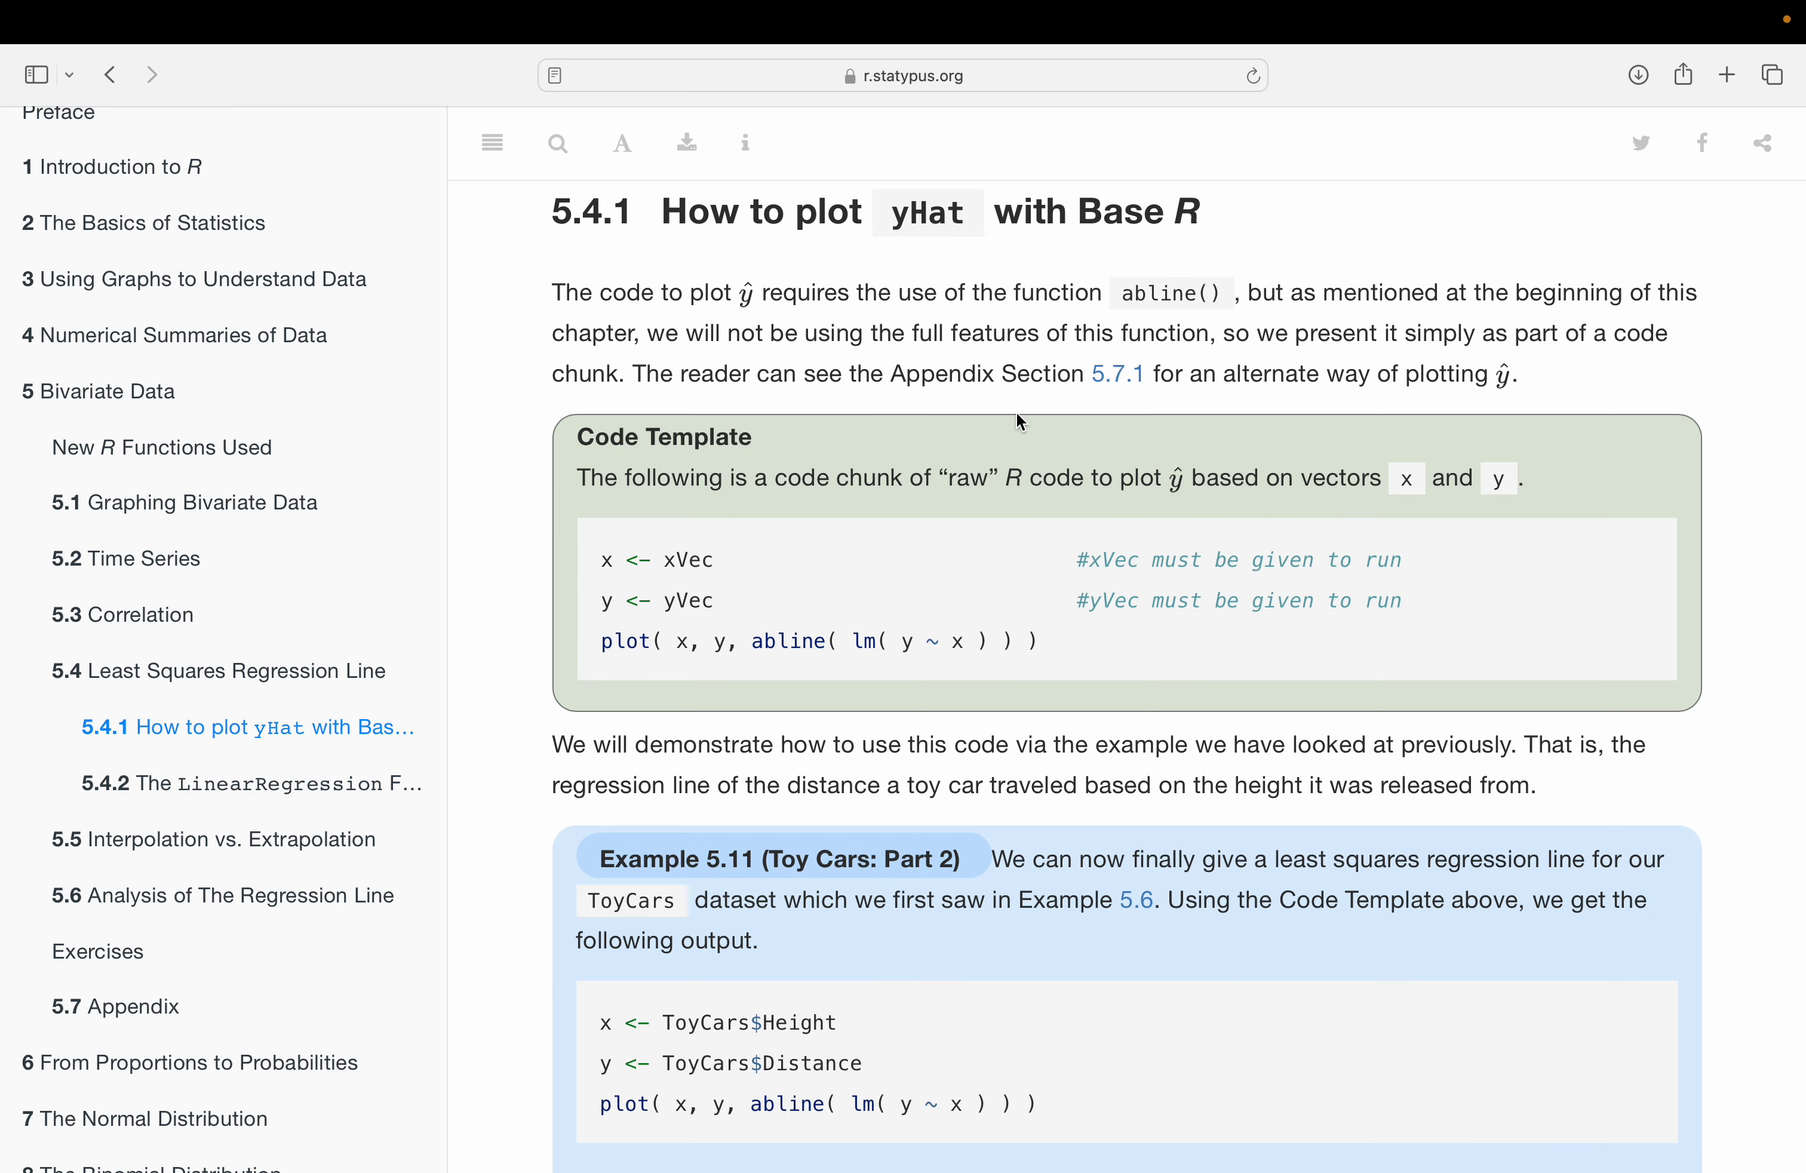
- Find Example 5.9 (Revisiting BabyData1), read its footnote 34, and return to the example
{"action": "scroll", "coordinate": [1017, 416], "scroll_direction": "up", "scroll_amount": 15}
{"action": "scroll", "coordinate": [1018, 415], "scroll_direction": "up", "scroll_amount": 15}
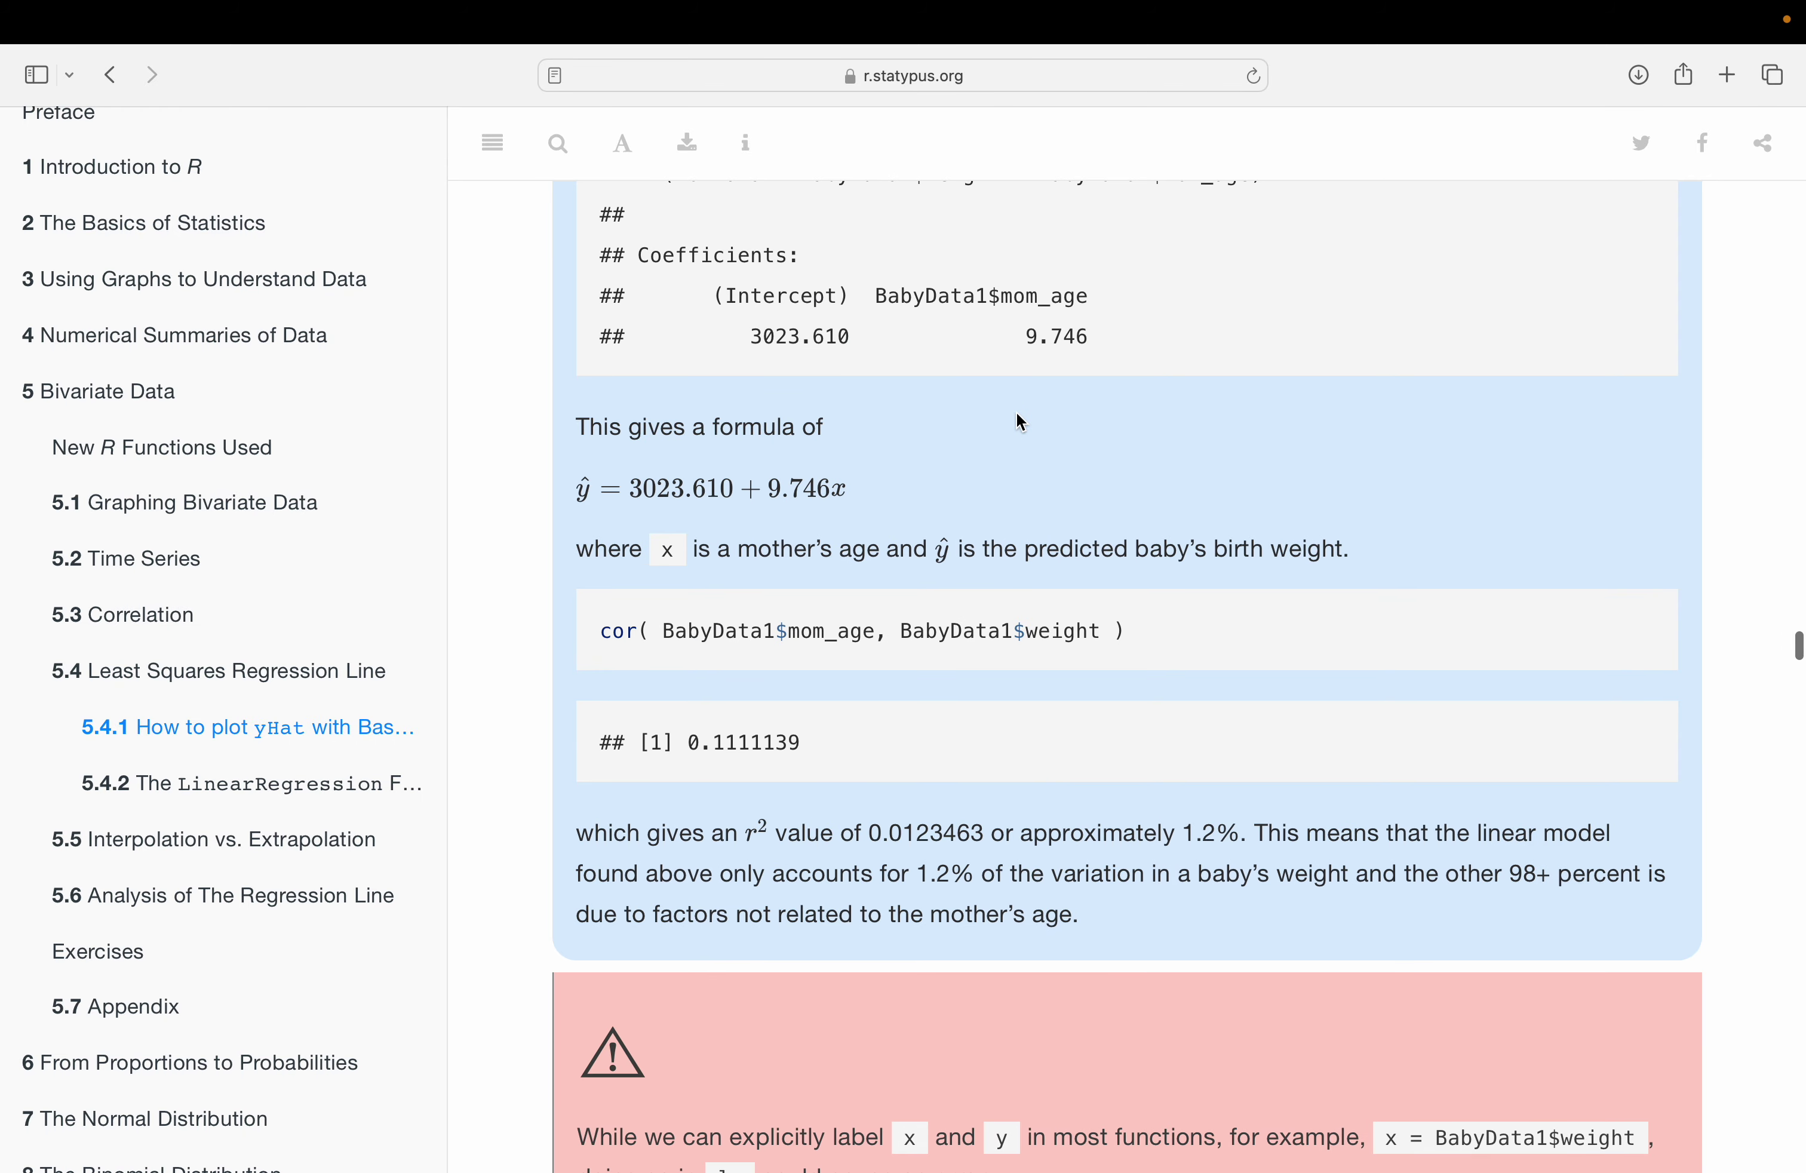
{"action": "scroll", "coordinate": [1018, 415], "scroll_direction": "up", "scroll_amount": 3}
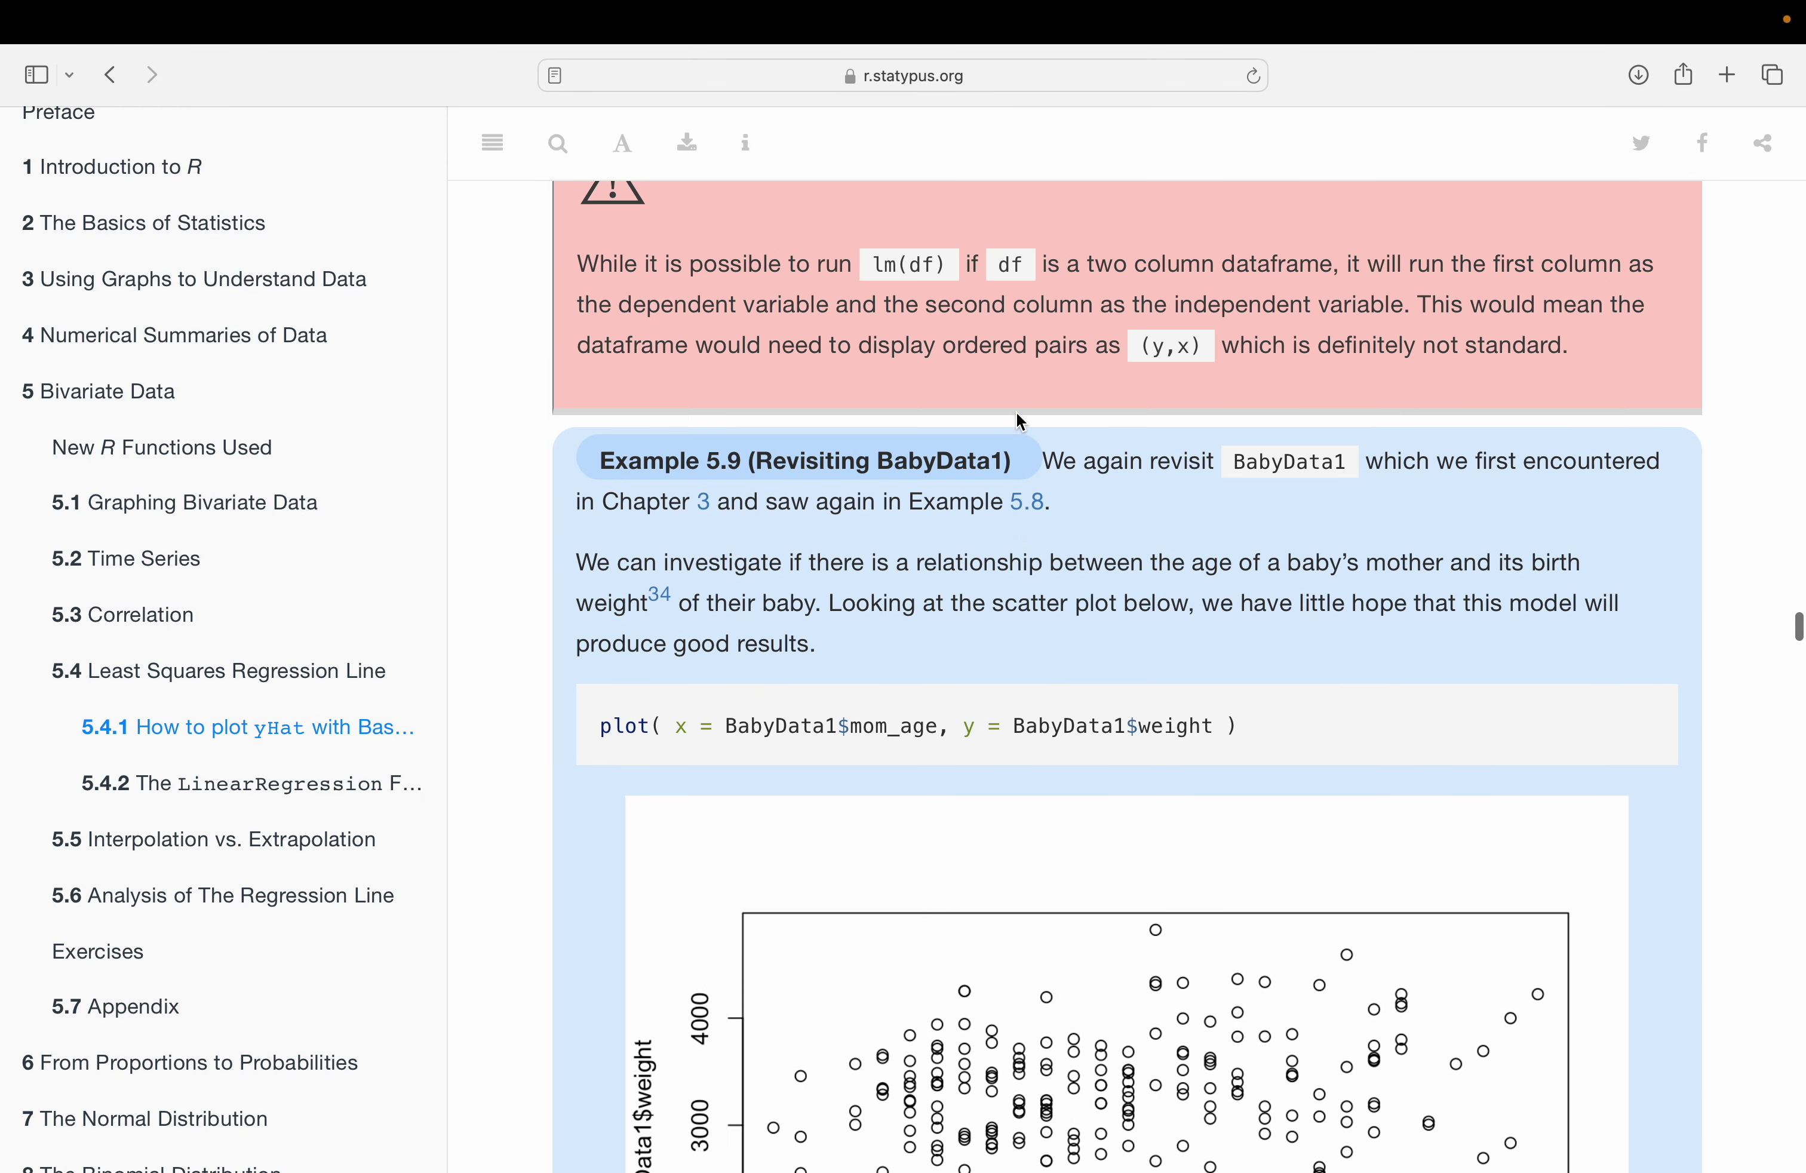
{"action": "scroll", "coordinate": [1018, 415], "scroll_direction": "down", "scroll_amount": 3}
{"action": "scroll", "coordinate": [1015, 412], "scroll_direction": "down", "scroll_amount": 1}
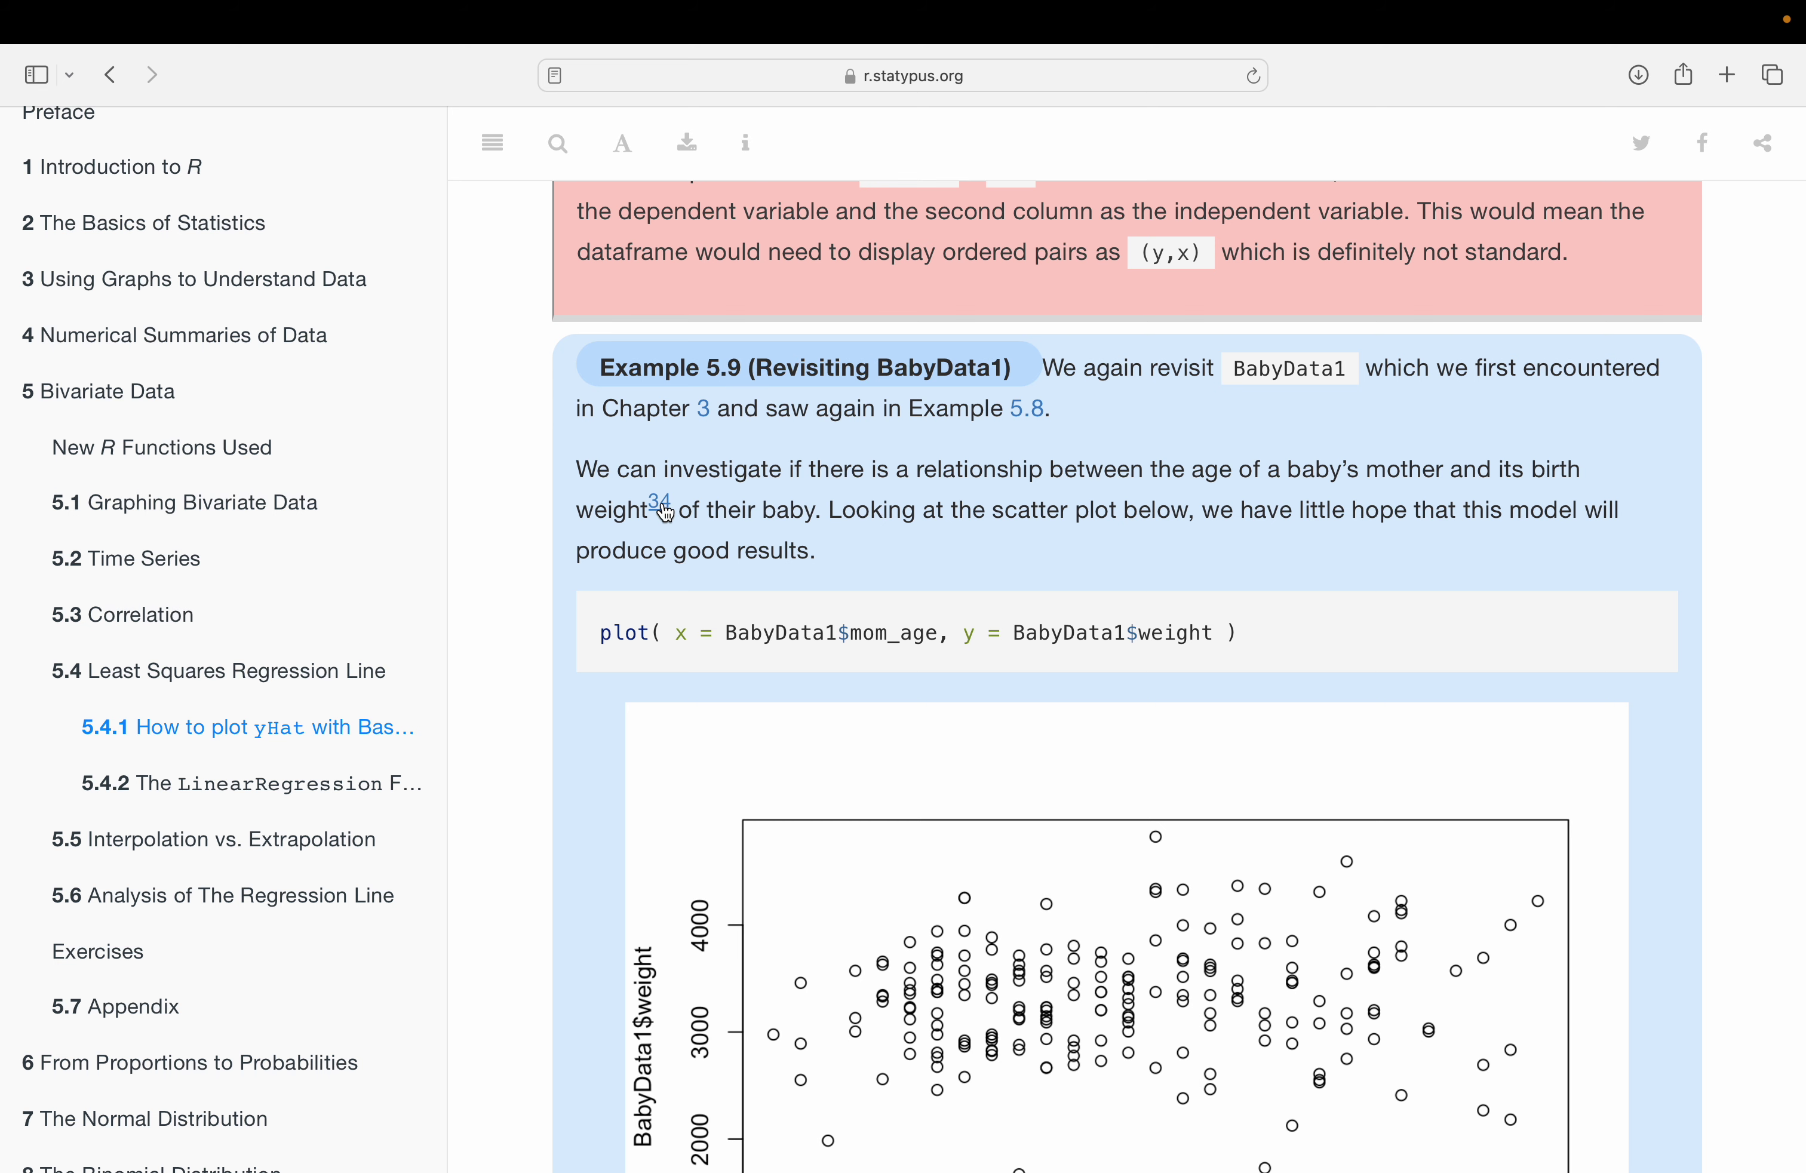
{"action": "left_click", "coordinate": [660, 503]}
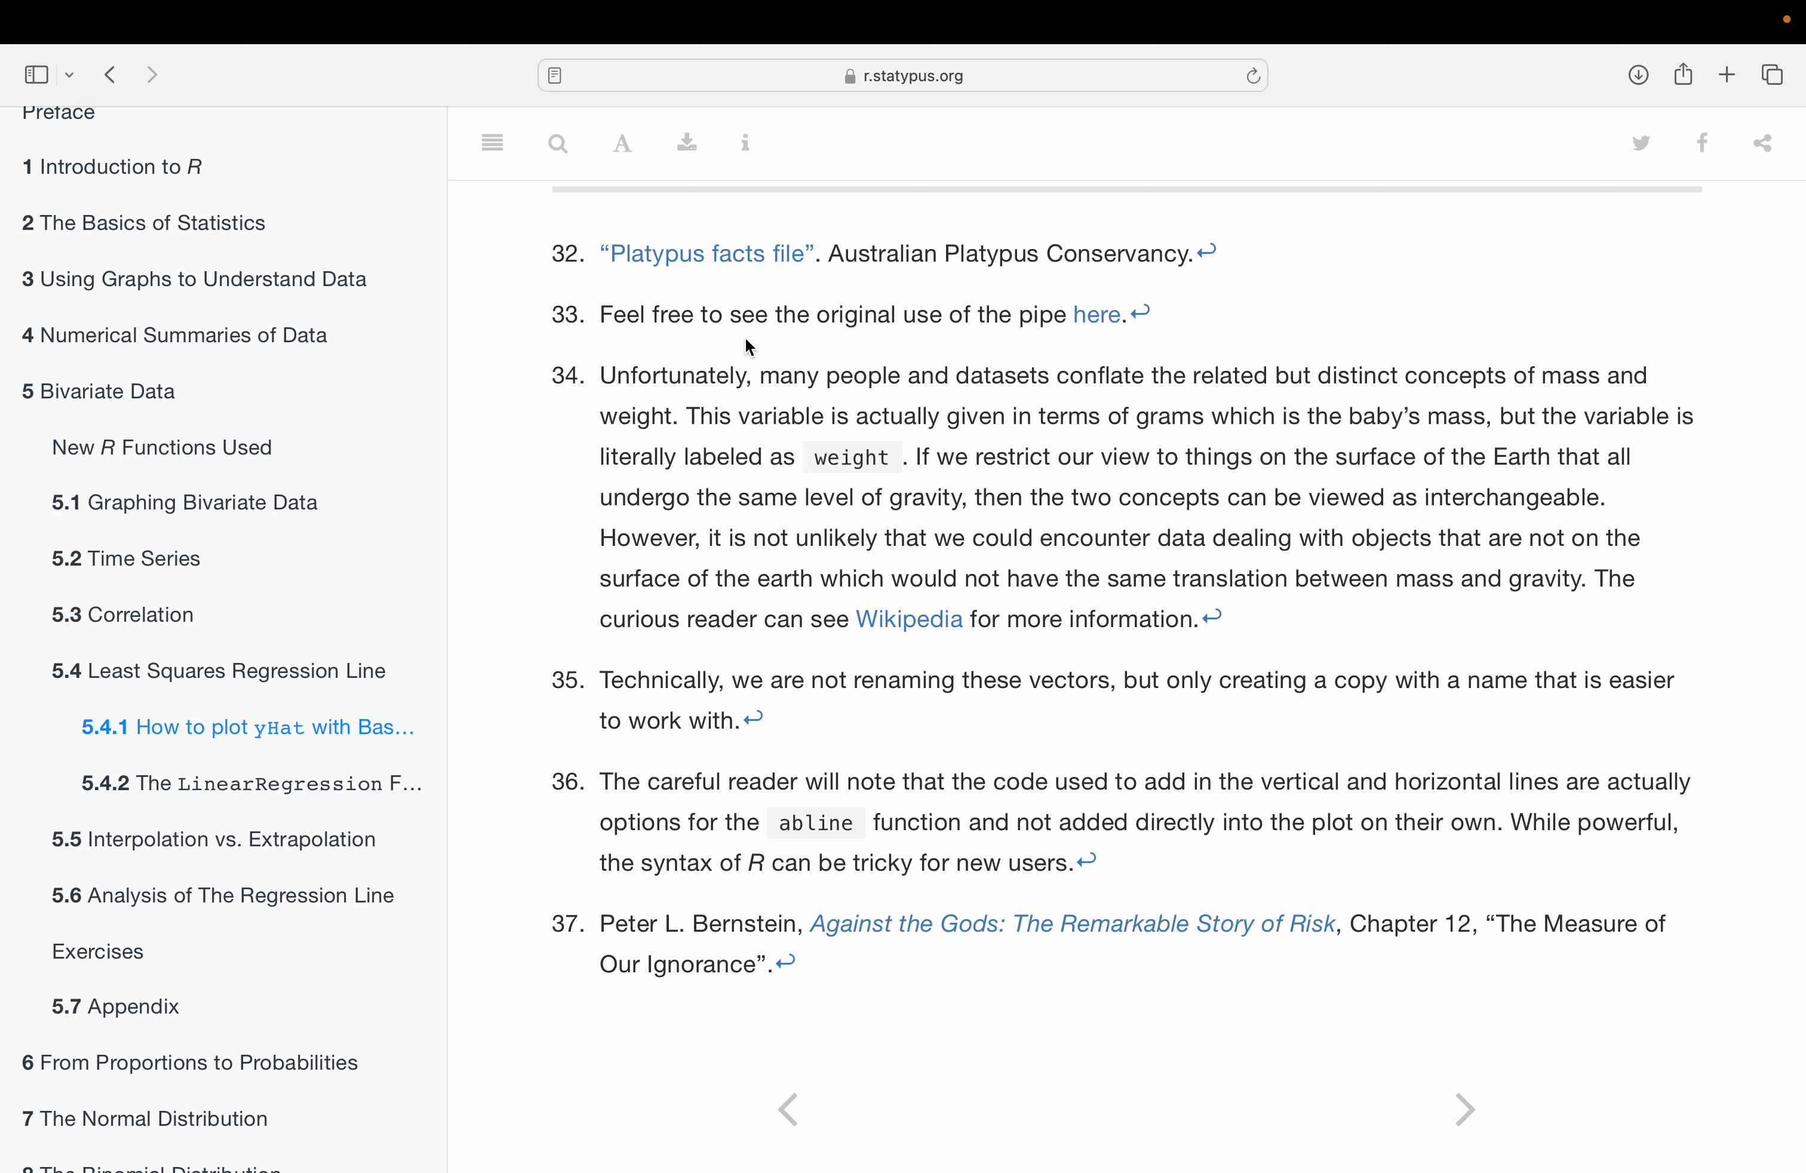
{"action": "left_click", "coordinate": [1216, 620]}
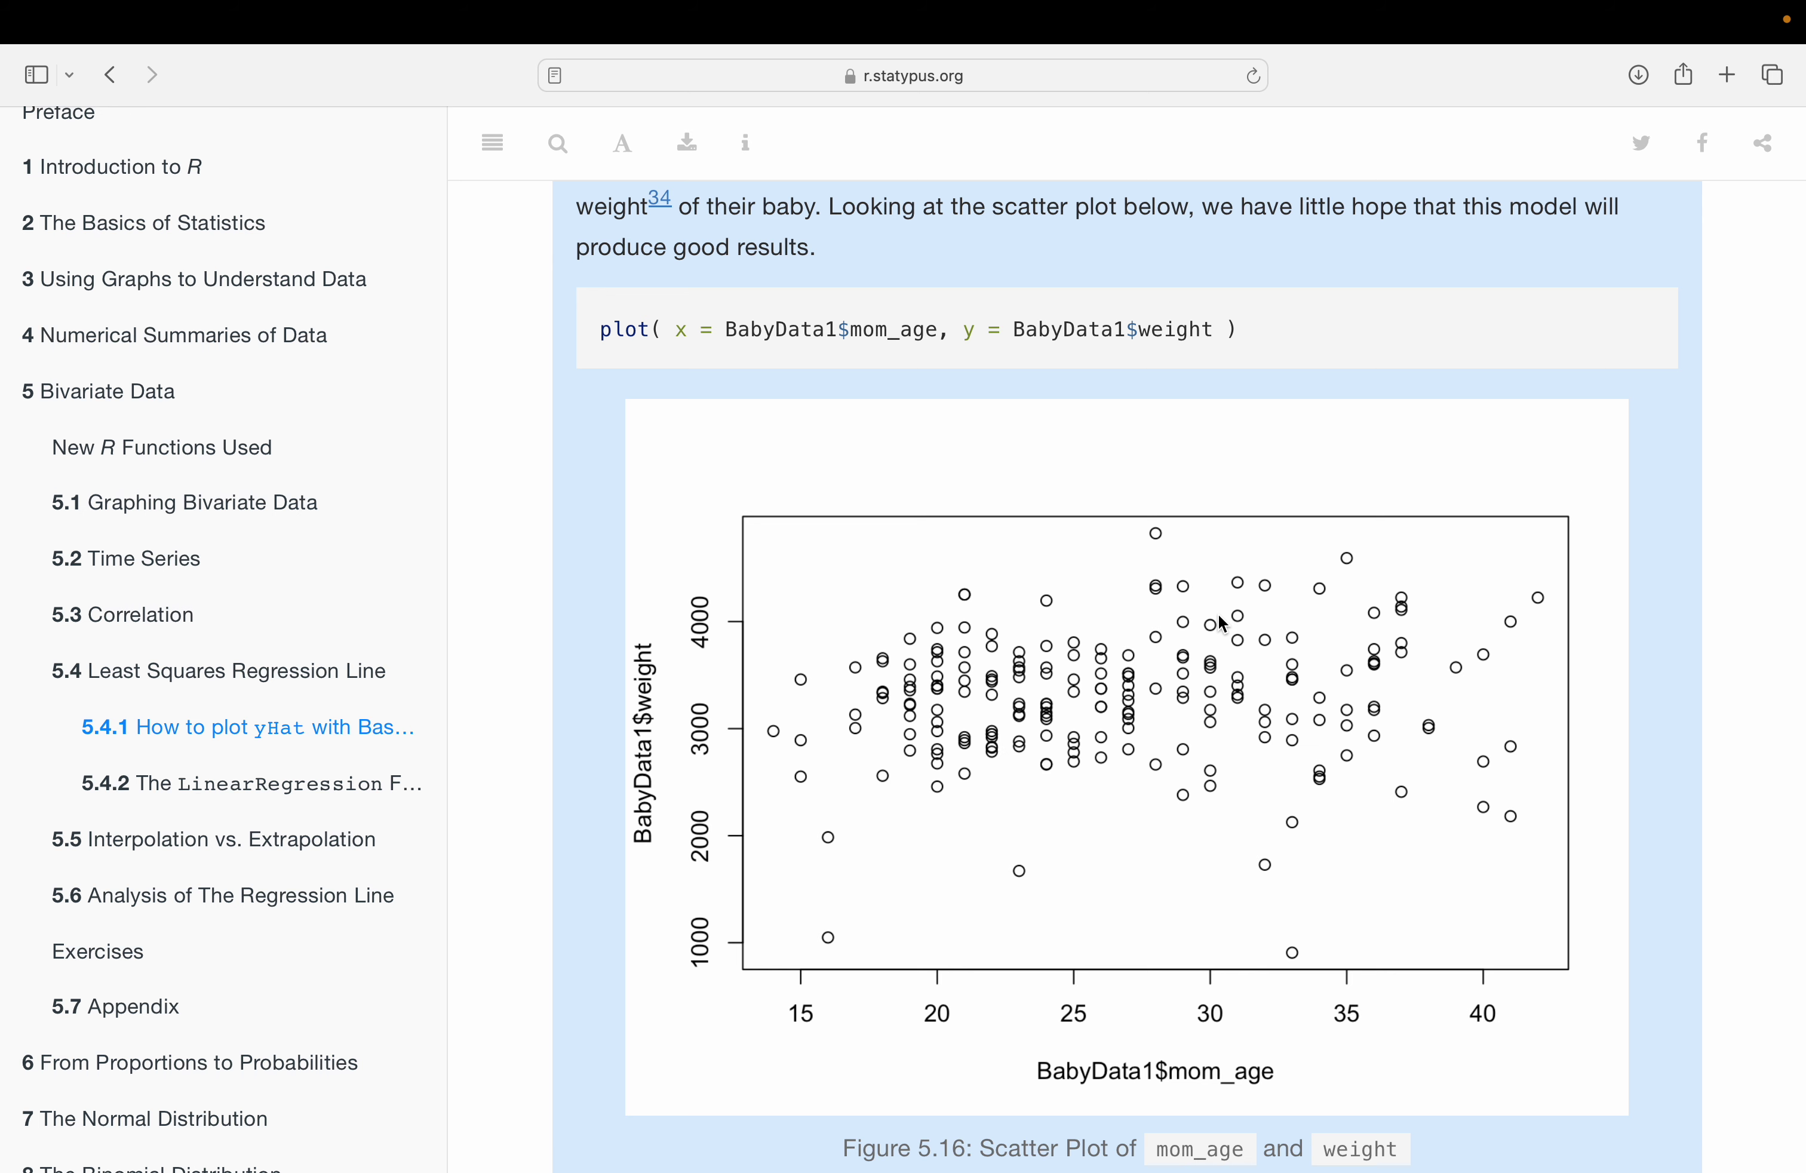
- Open the textbook's Welcome page from the table of contents
{"action": "scroll", "coordinate": [515, 381], "scroll_direction": "up", "scroll_amount": 10}
{"action": "scroll", "coordinate": [514, 372], "scroll_direction": "up", "scroll_amount": 1}
{"action": "scroll", "coordinate": [241, 322], "scroll_direction": "up", "scroll_amount": 3}
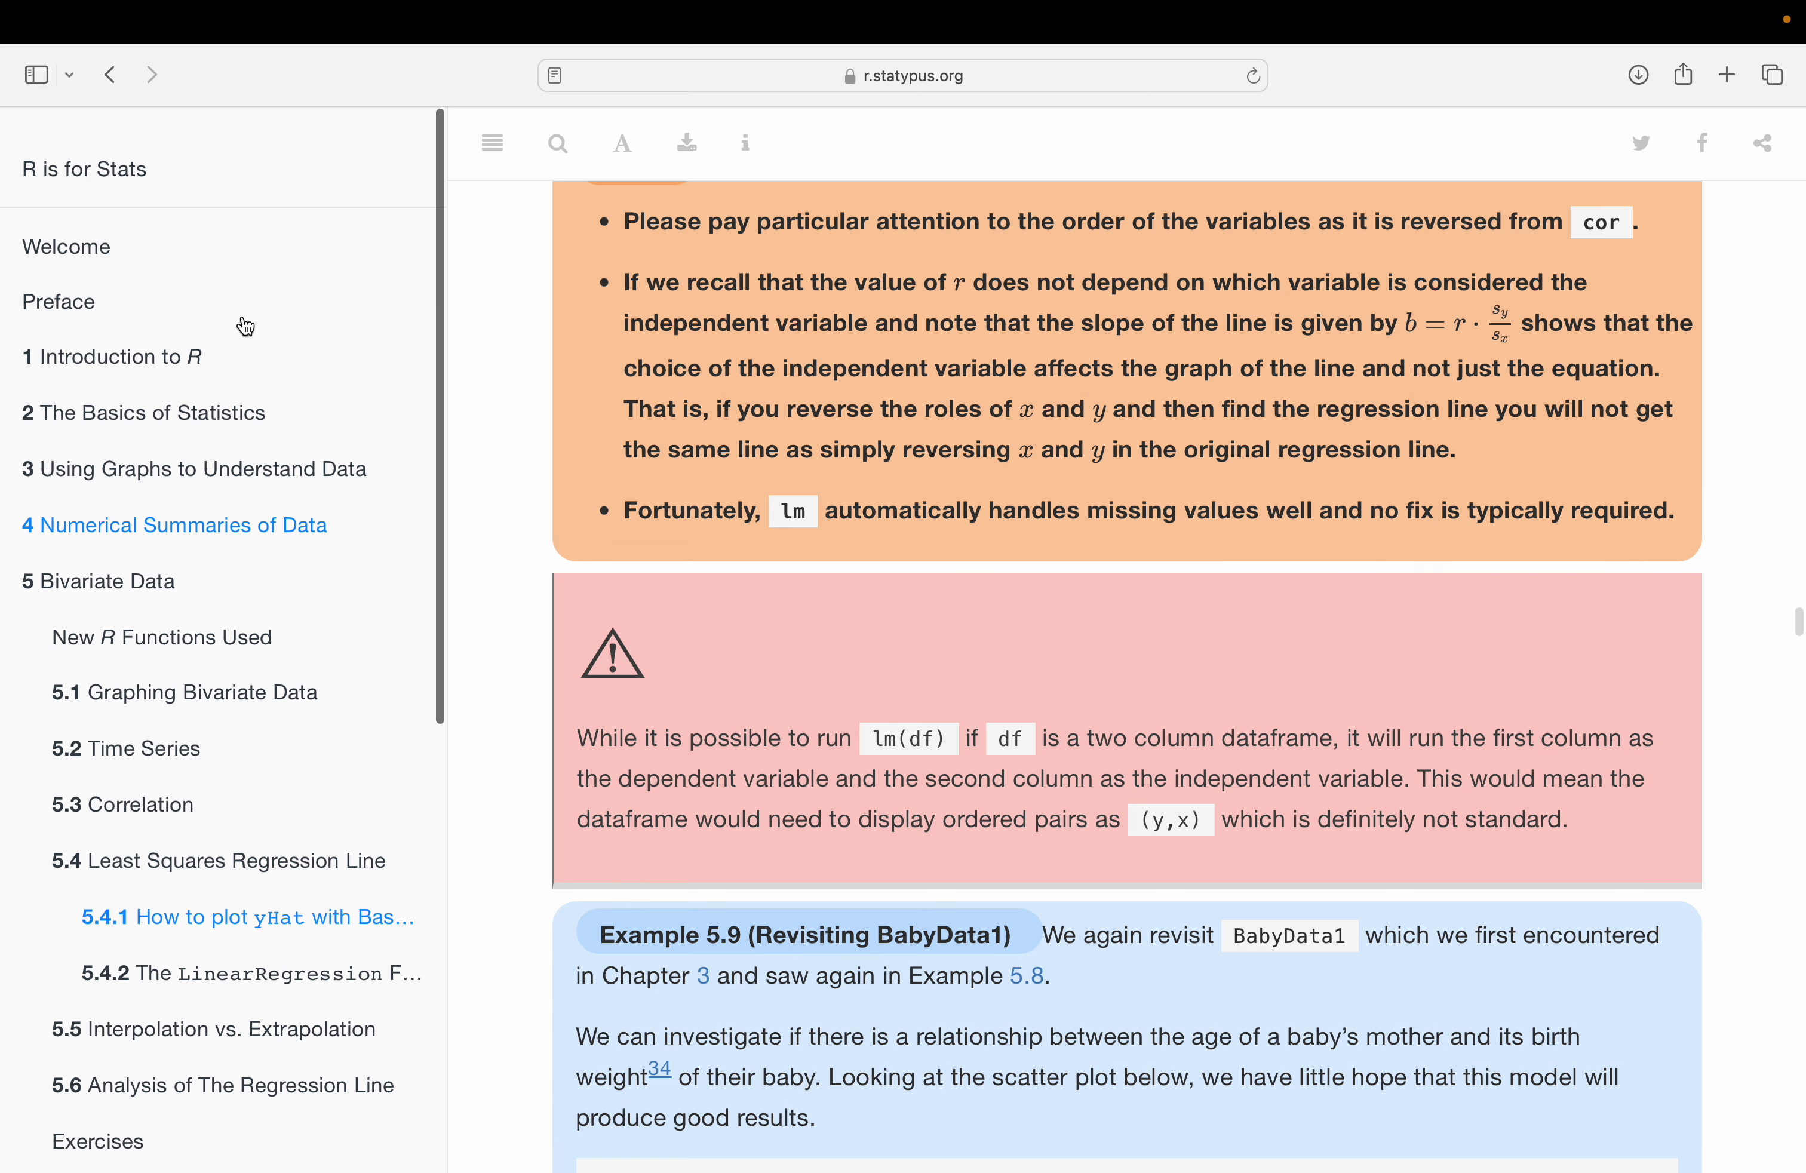
{"action": "left_click", "coordinate": [131, 137]}
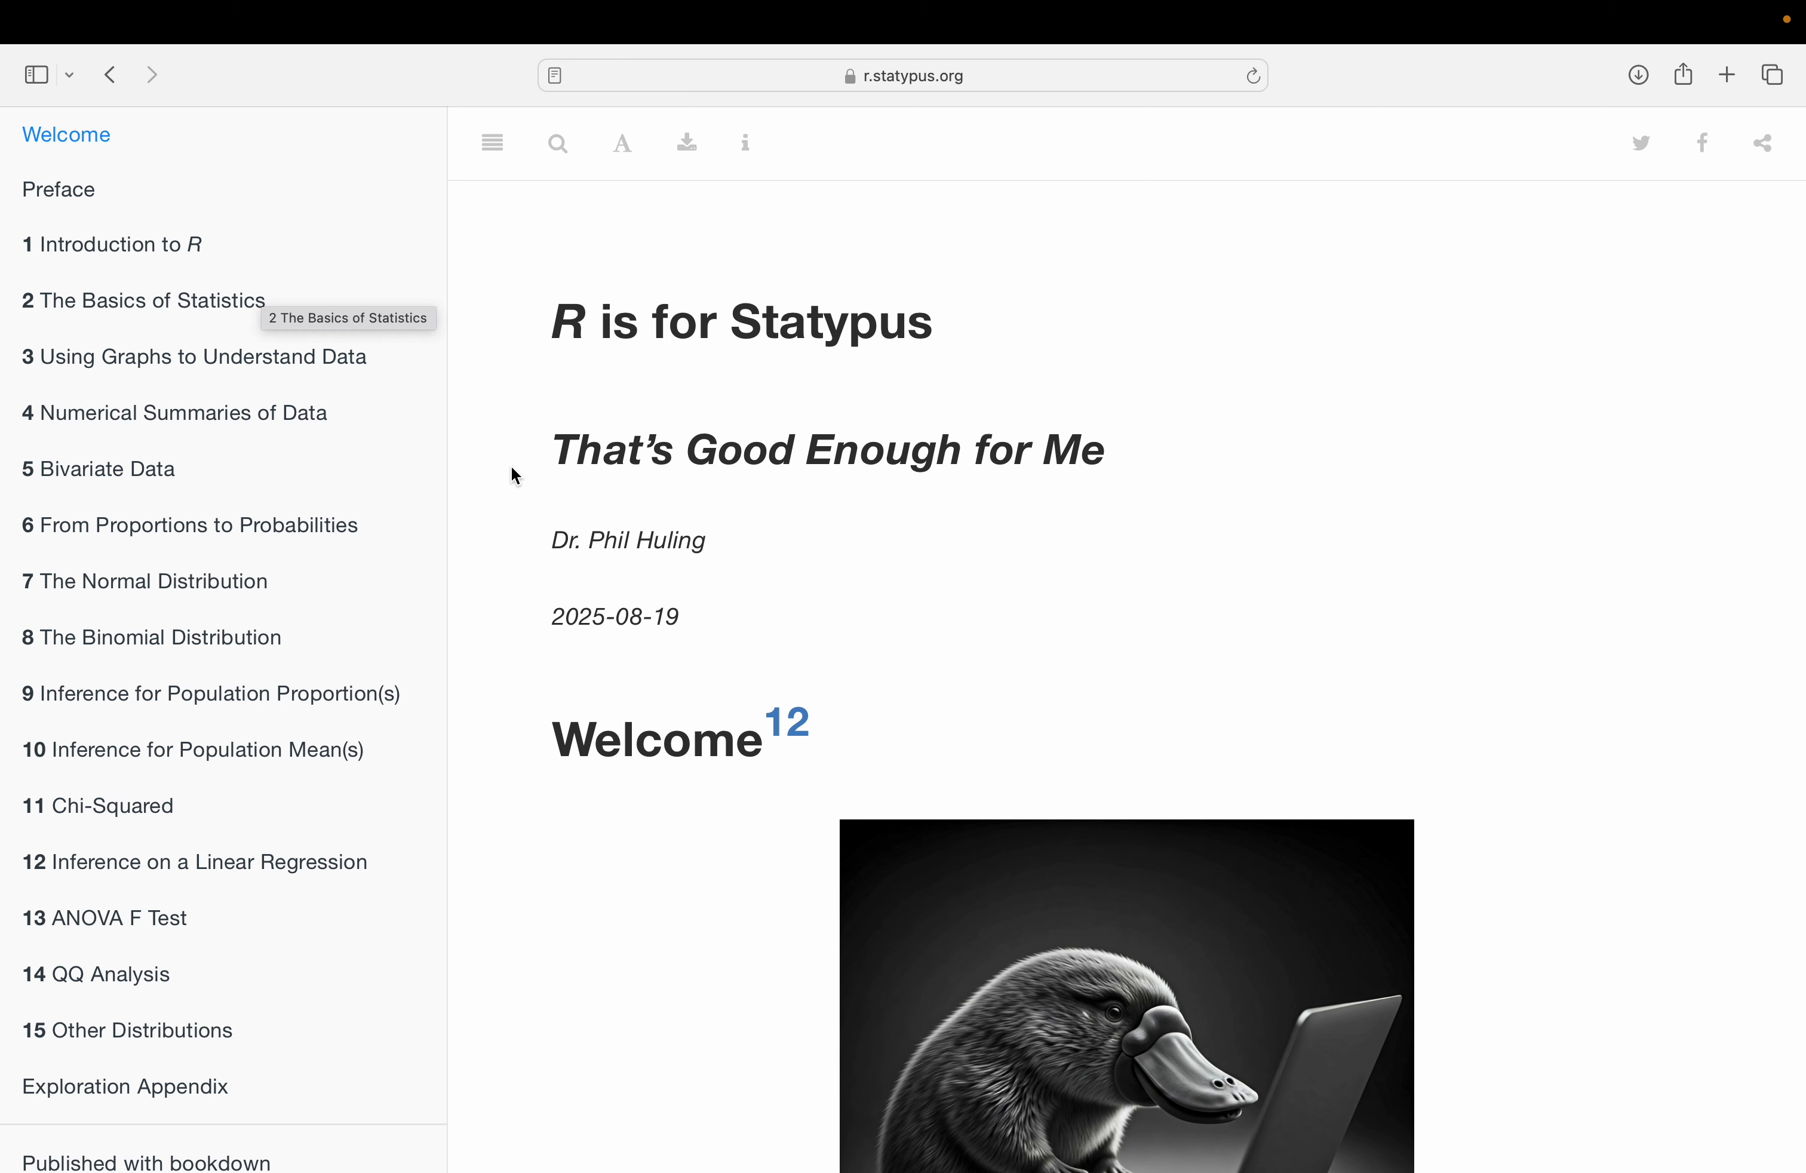
- Find the error-report link on the Welcome page, view the Statypus Error Reporting Form, and go back
{"action": "scroll", "coordinate": [697, 564], "scroll_direction": "down", "scroll_amount": 1}
{"action": "scroll", "coordinate": [701, 572], "scroll_direction": "down", "scroll_amount": 5}
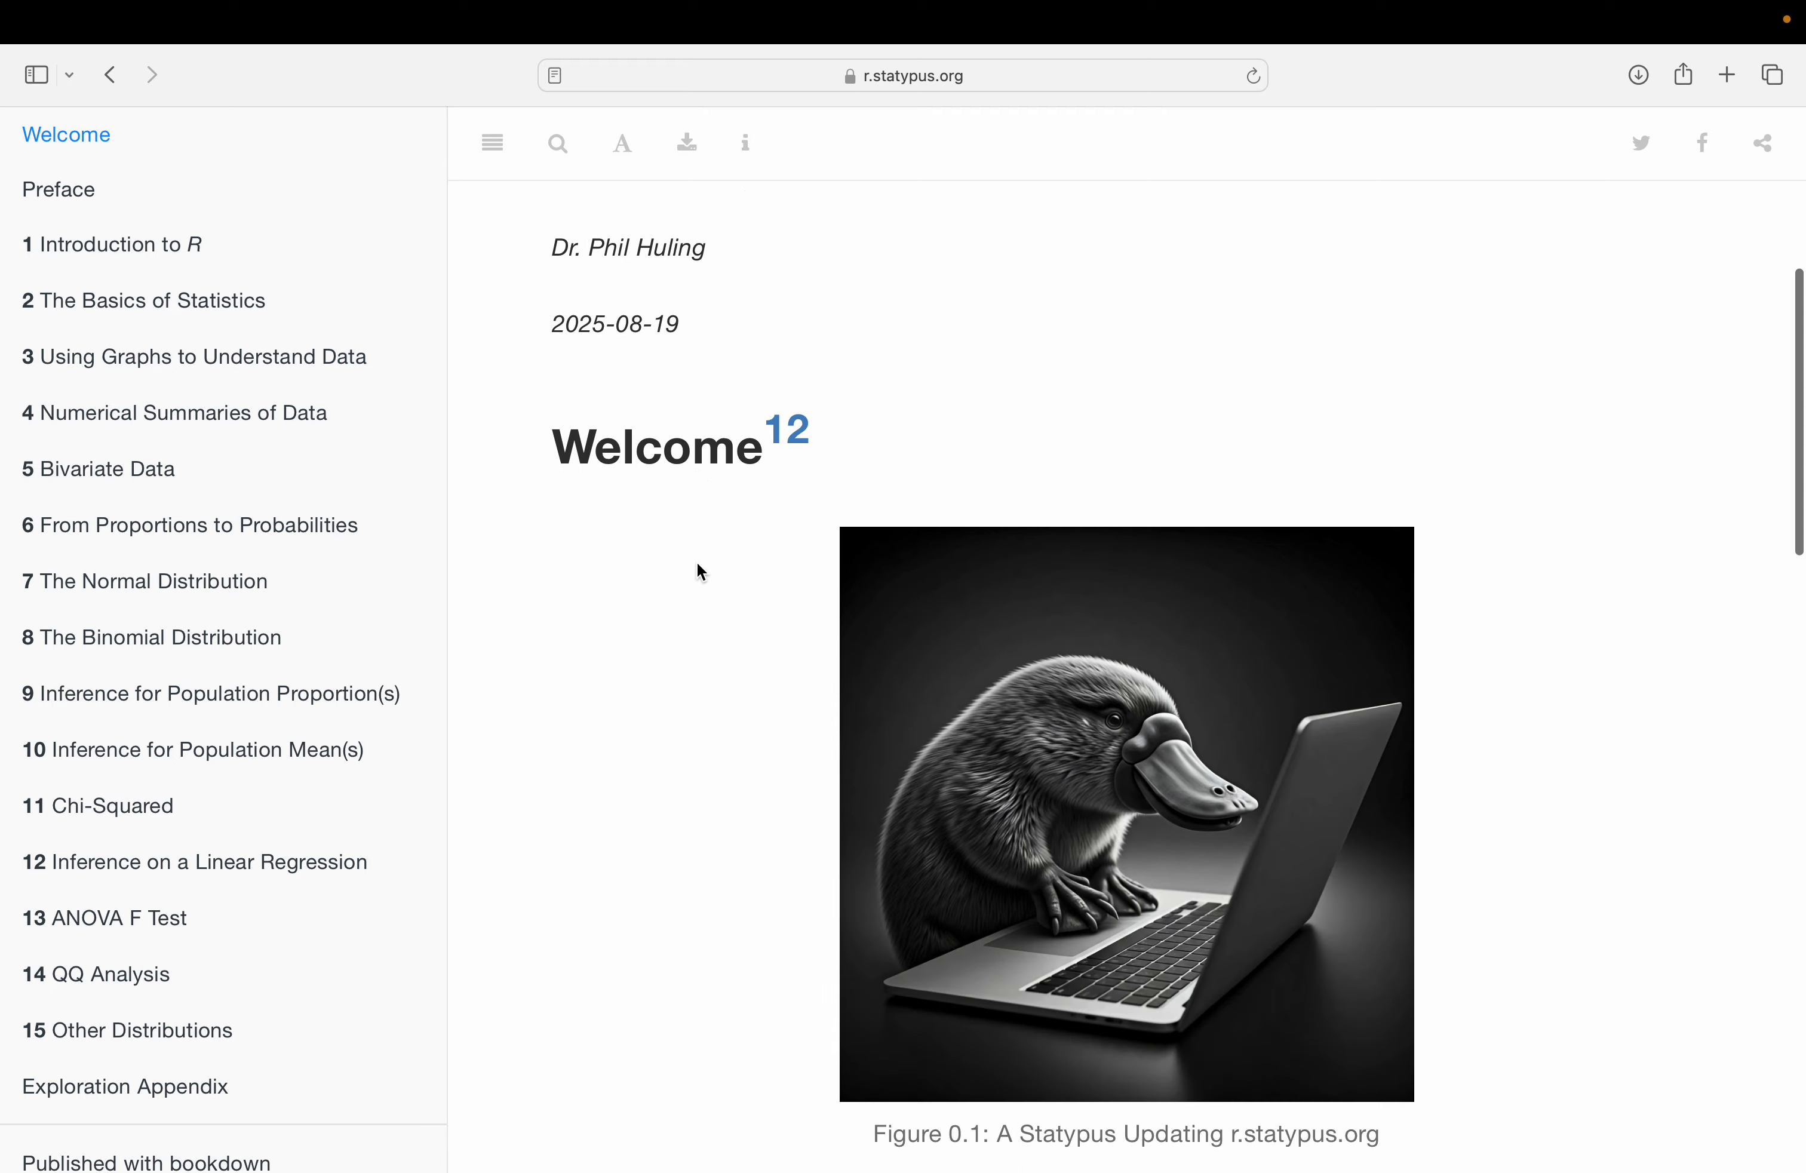
{"action": "scroll", "coordinate": [365, 293], "scroll_direction": "up", "scroll_amount": 2}
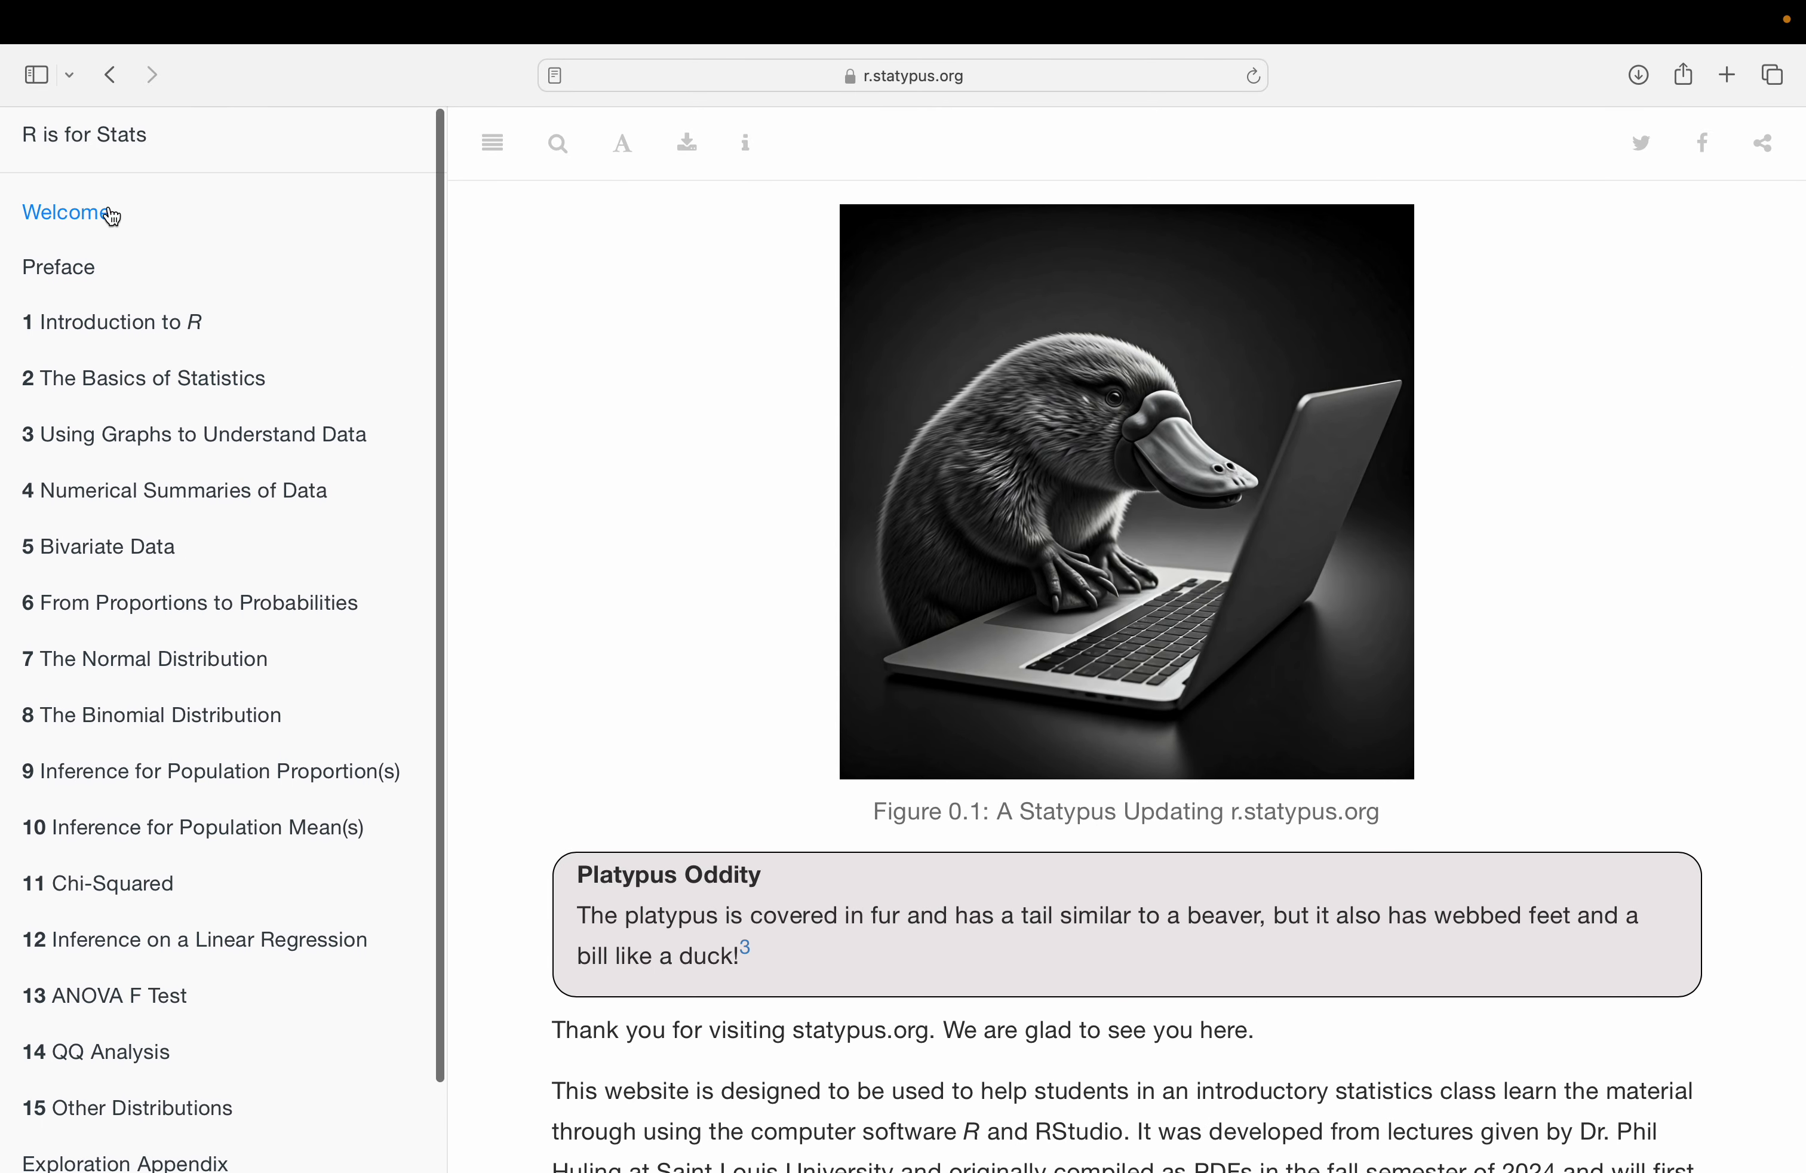
{"action": "scroll", "coordinate": [818, 333], "scroll_direction": "down", "scroll_amount": 8}
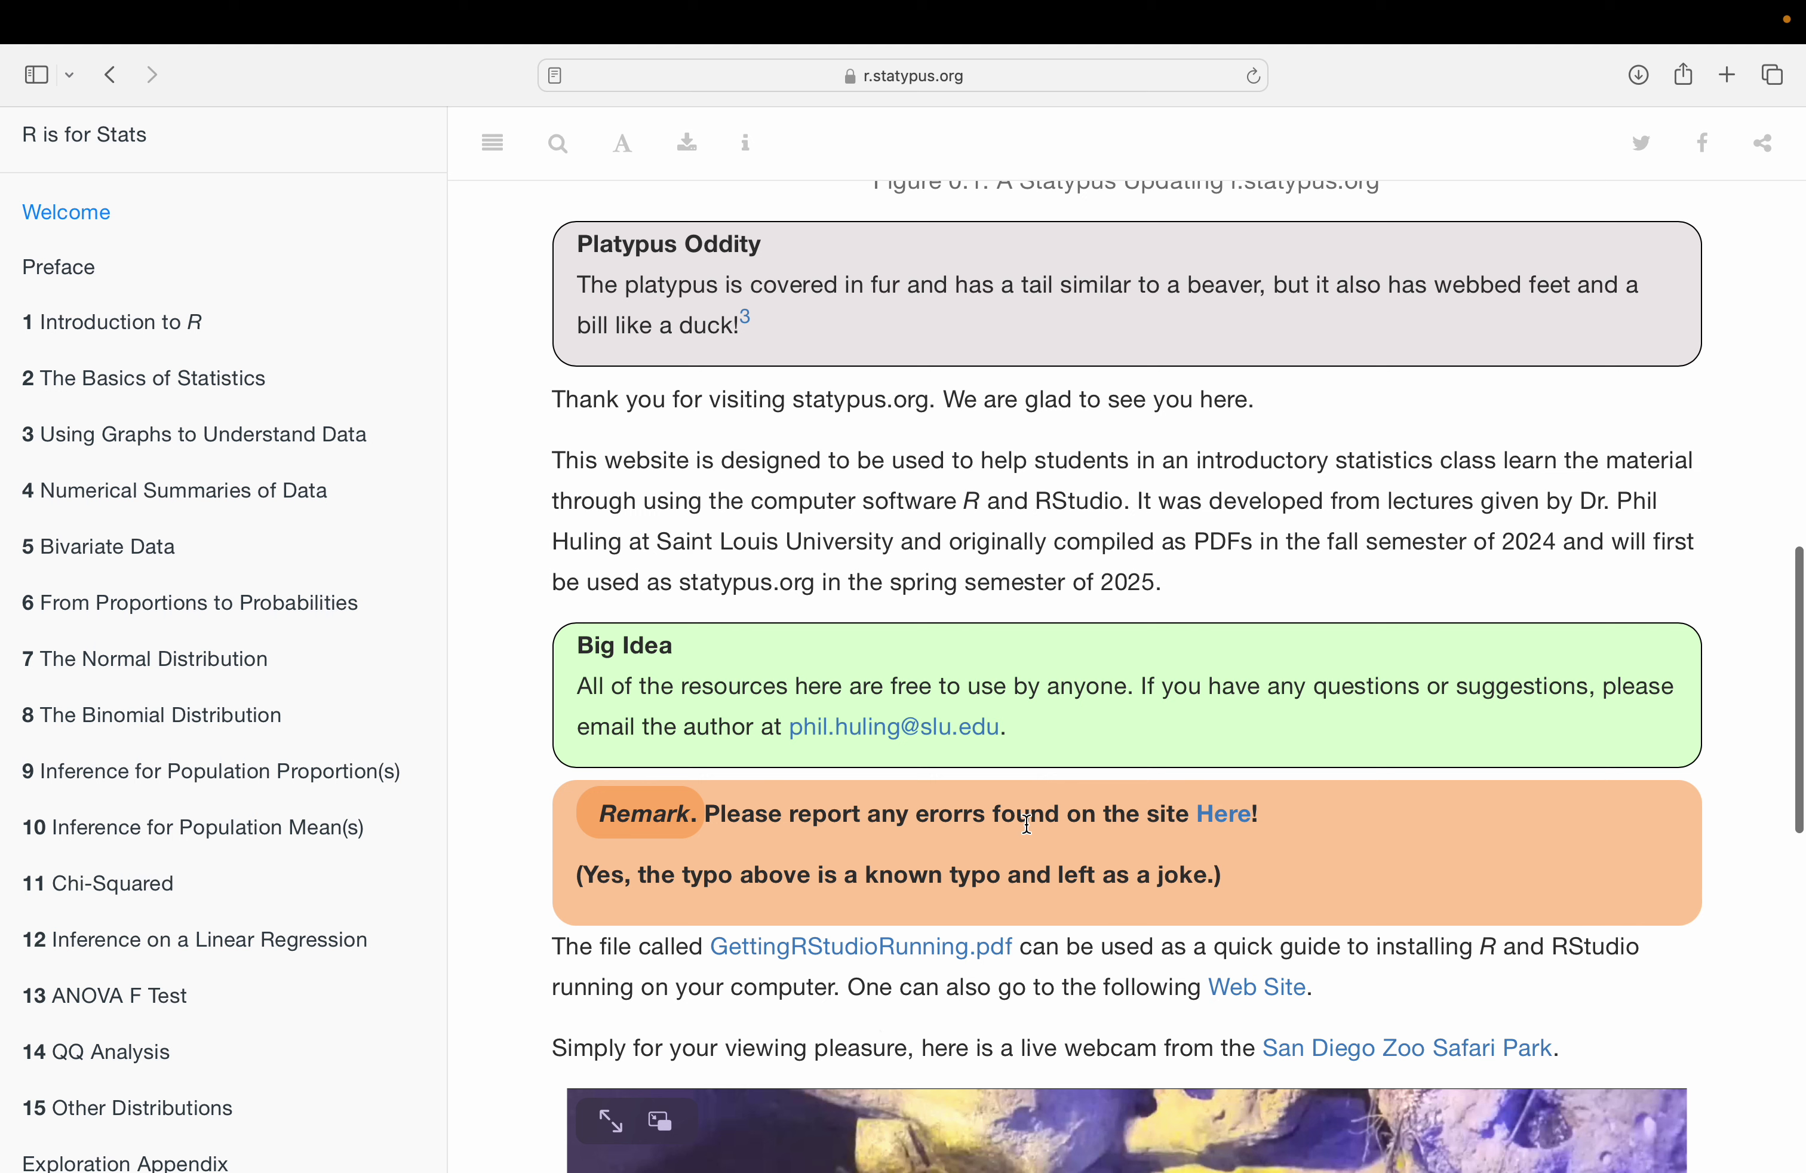
{"action": "left_click", "coordinate": [1227, 815]}
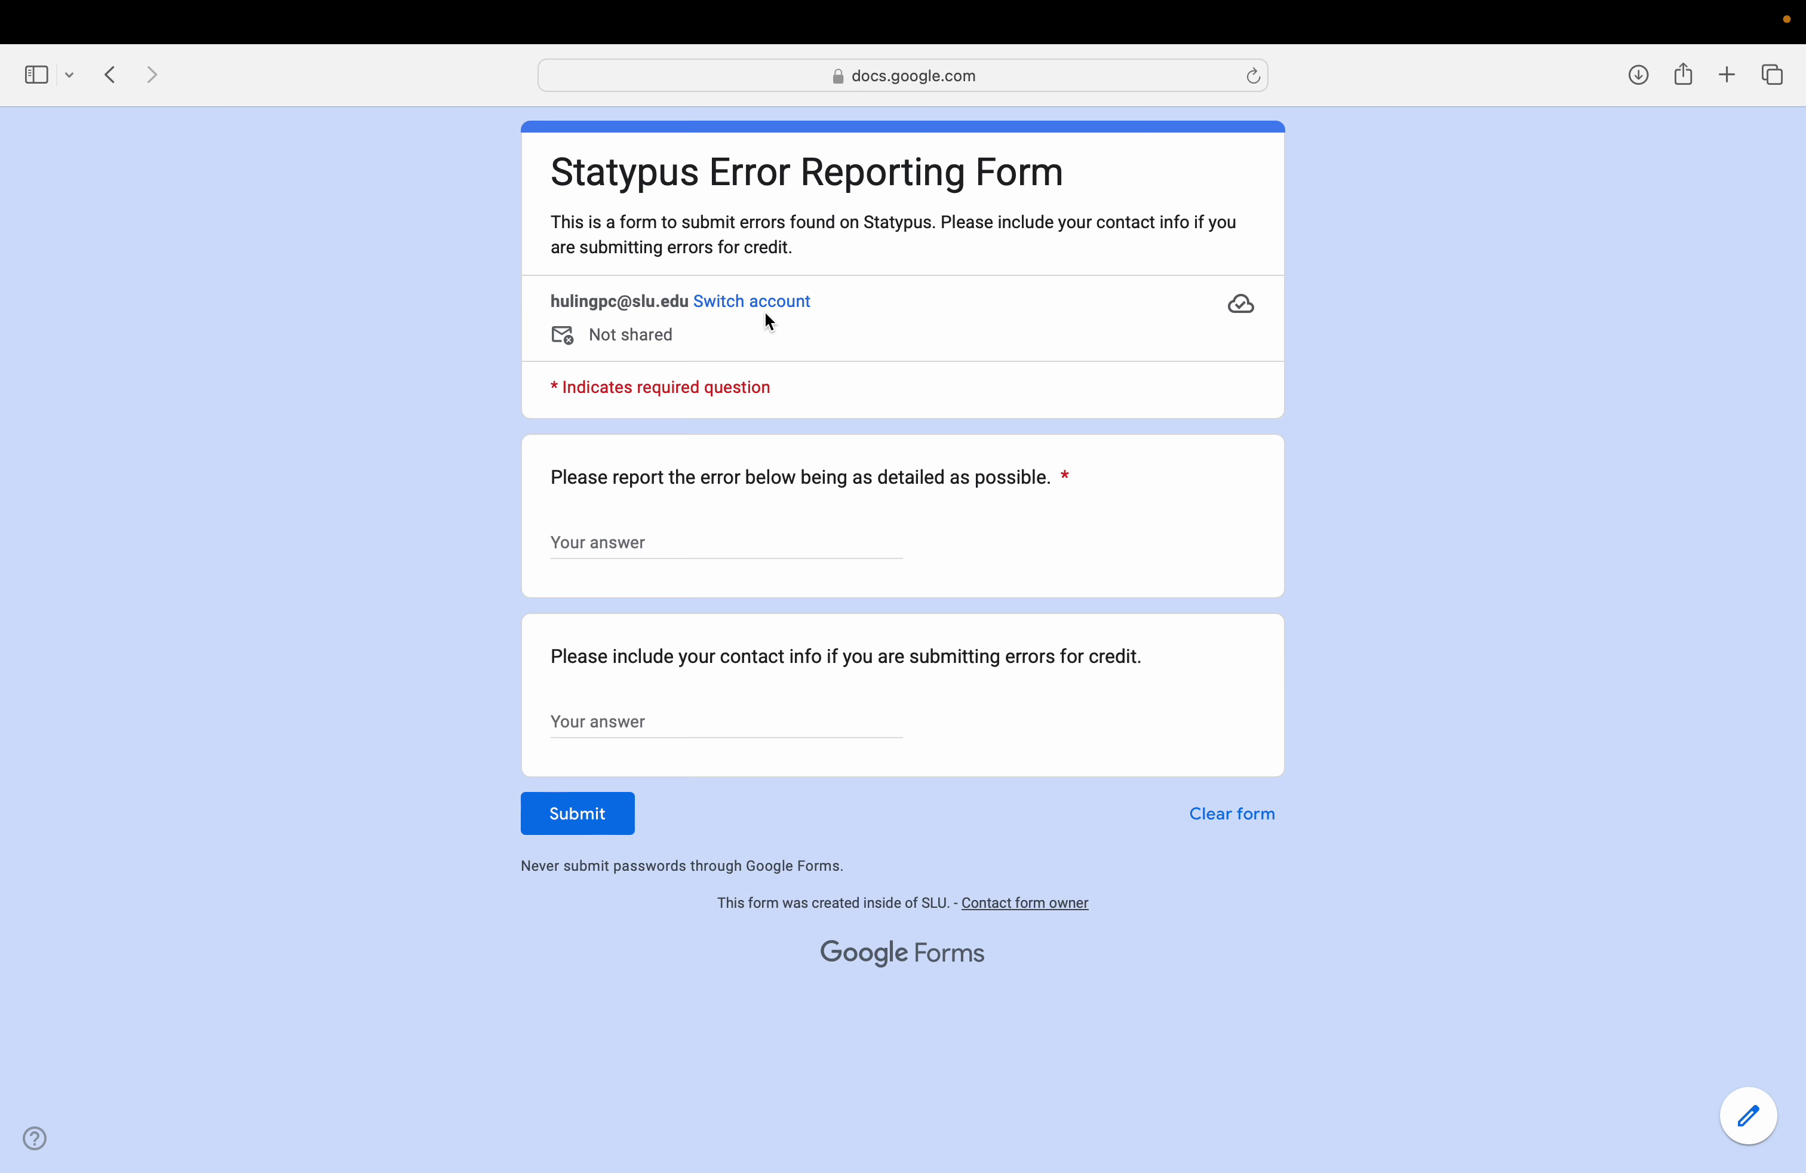
{"action": "left_click", "coordinate": [113, 80]}
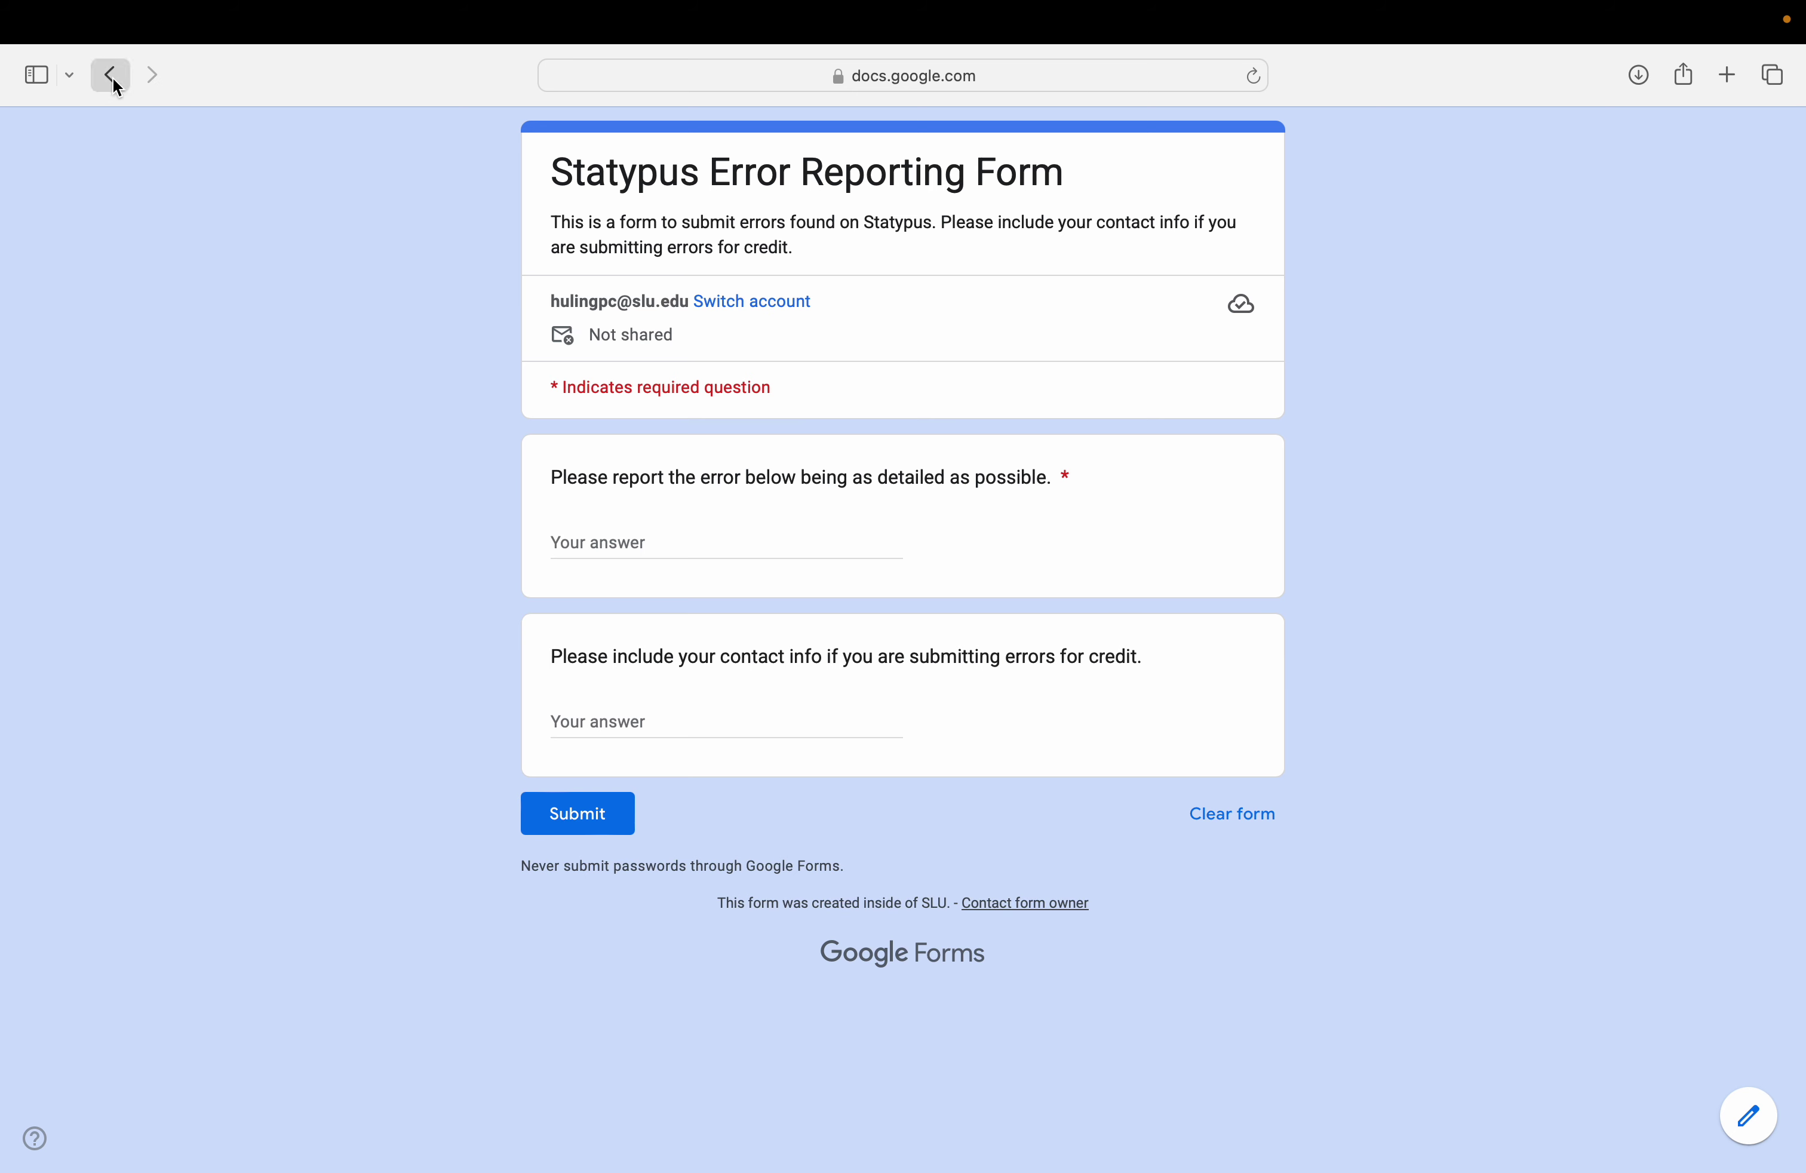